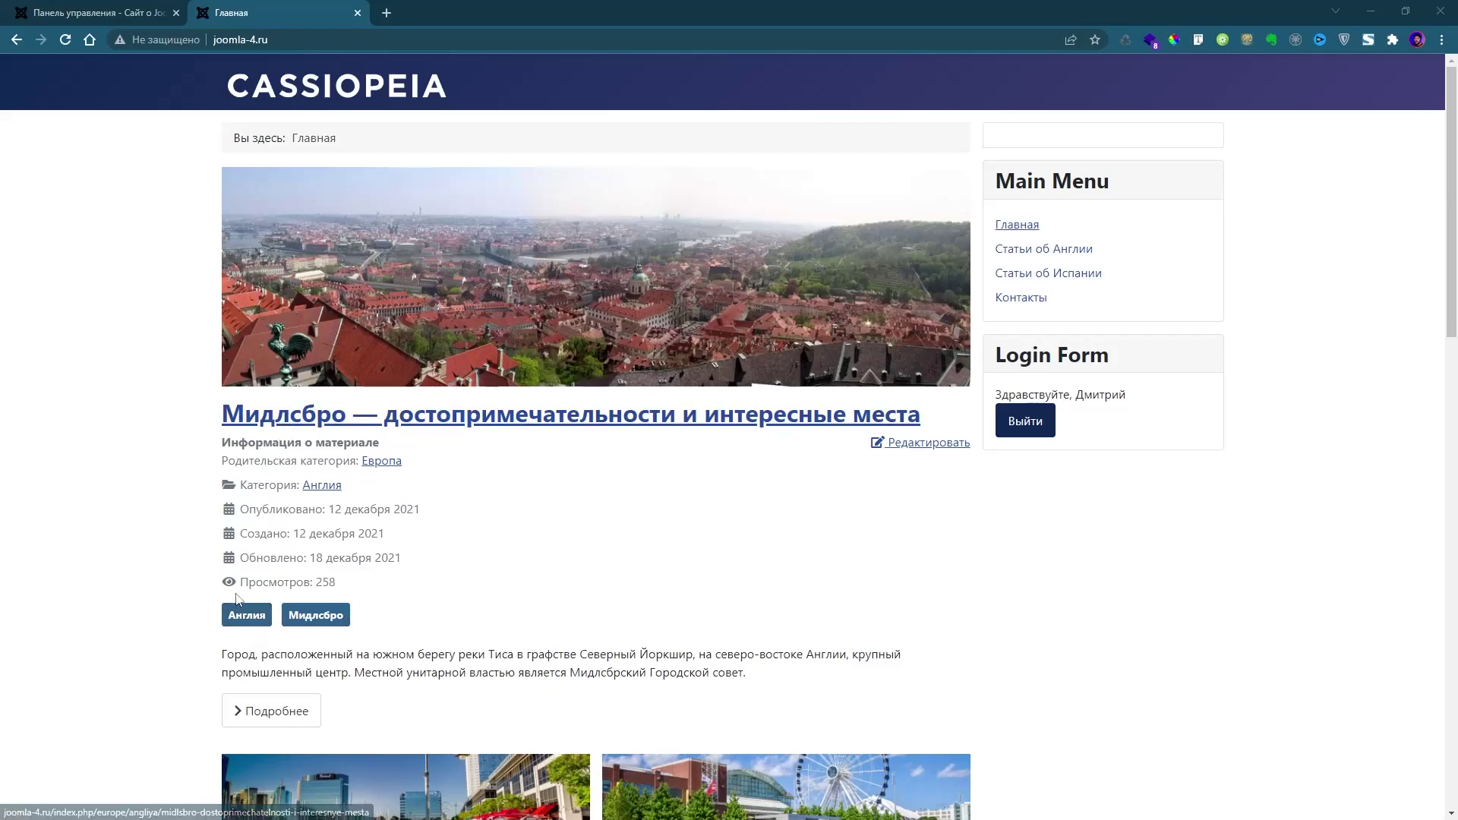
Step: Examine the article lists for the tags Англия and Франция on the public site and return to the home page
left_click(250, 620)
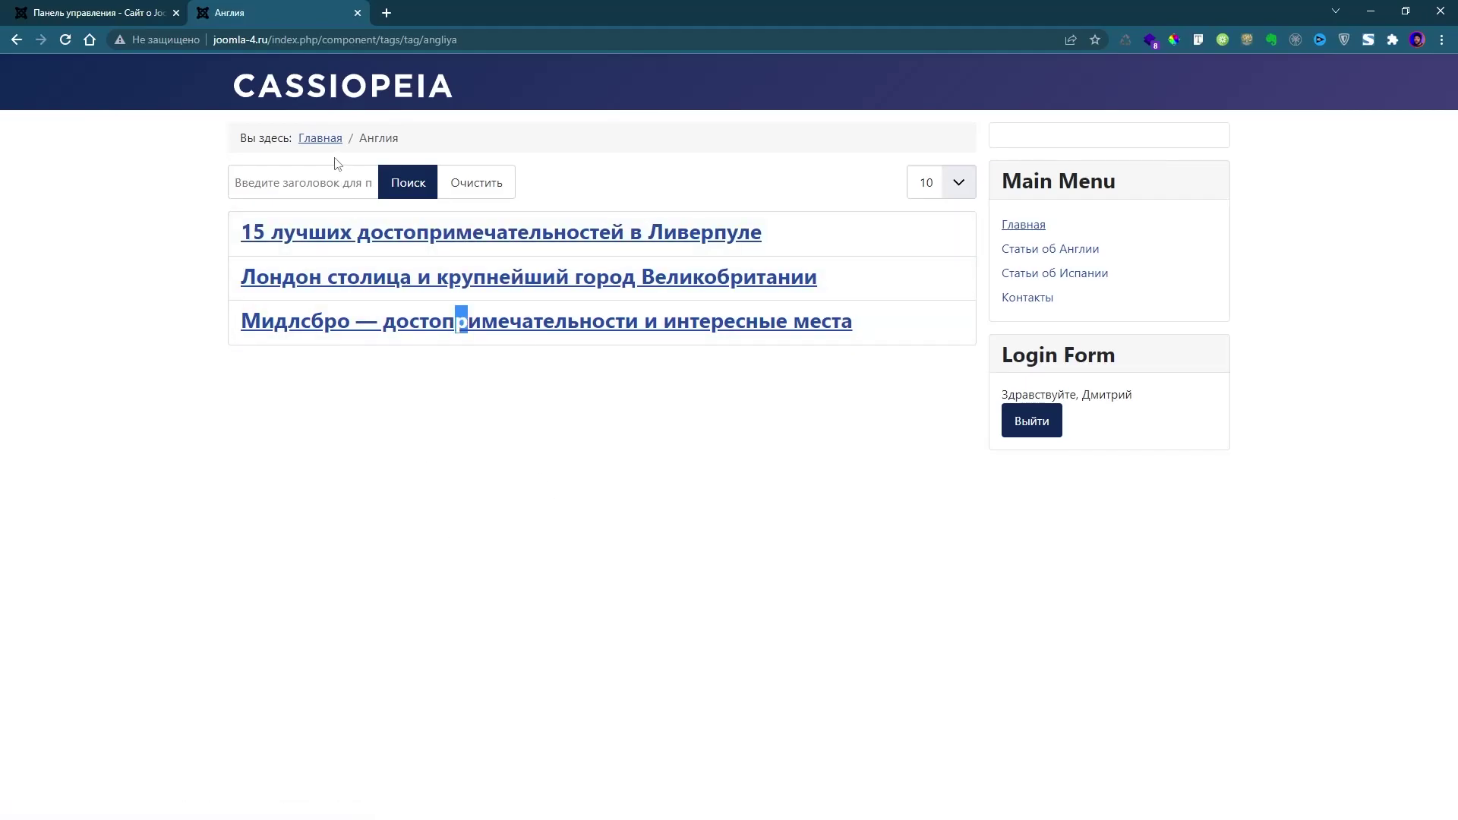
left_click(320, 137)
scroll(570, 552, "down", 5)
scroll(569, 552, "down", 5)
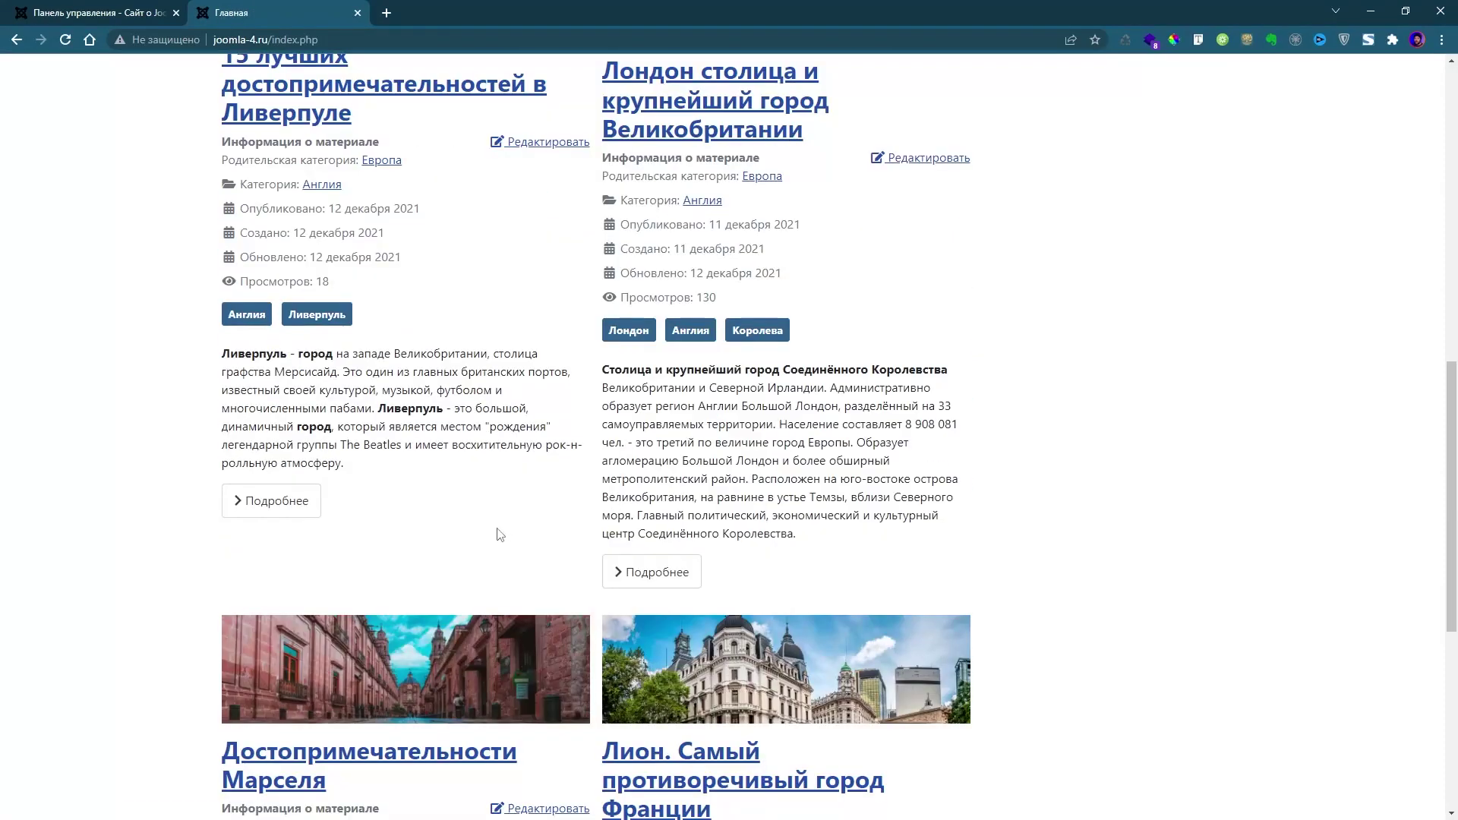
scroll(758, 440, "down", 1)
scroll(758, 439, "down", 5)
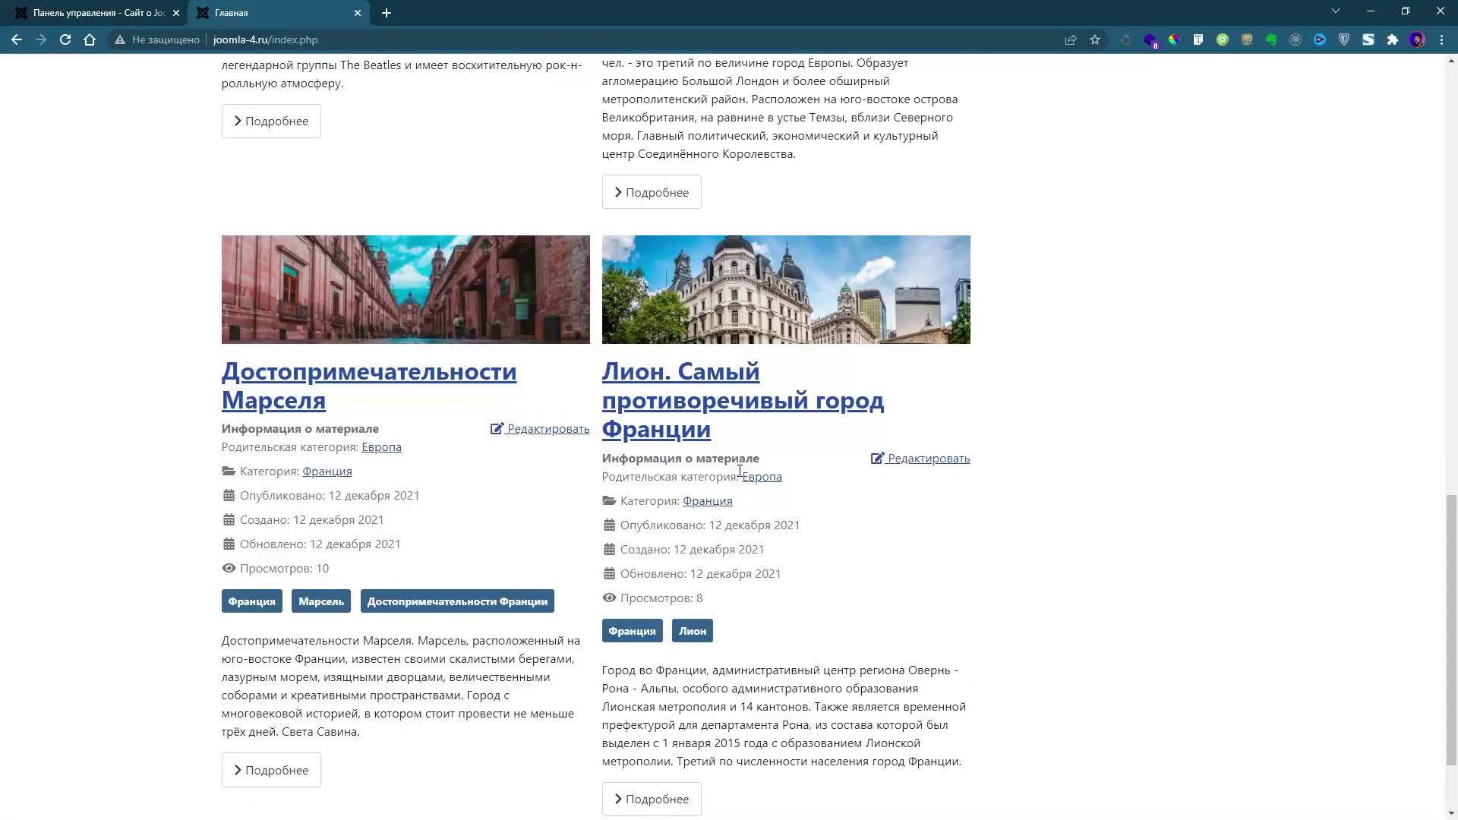
left_click(632, 630)
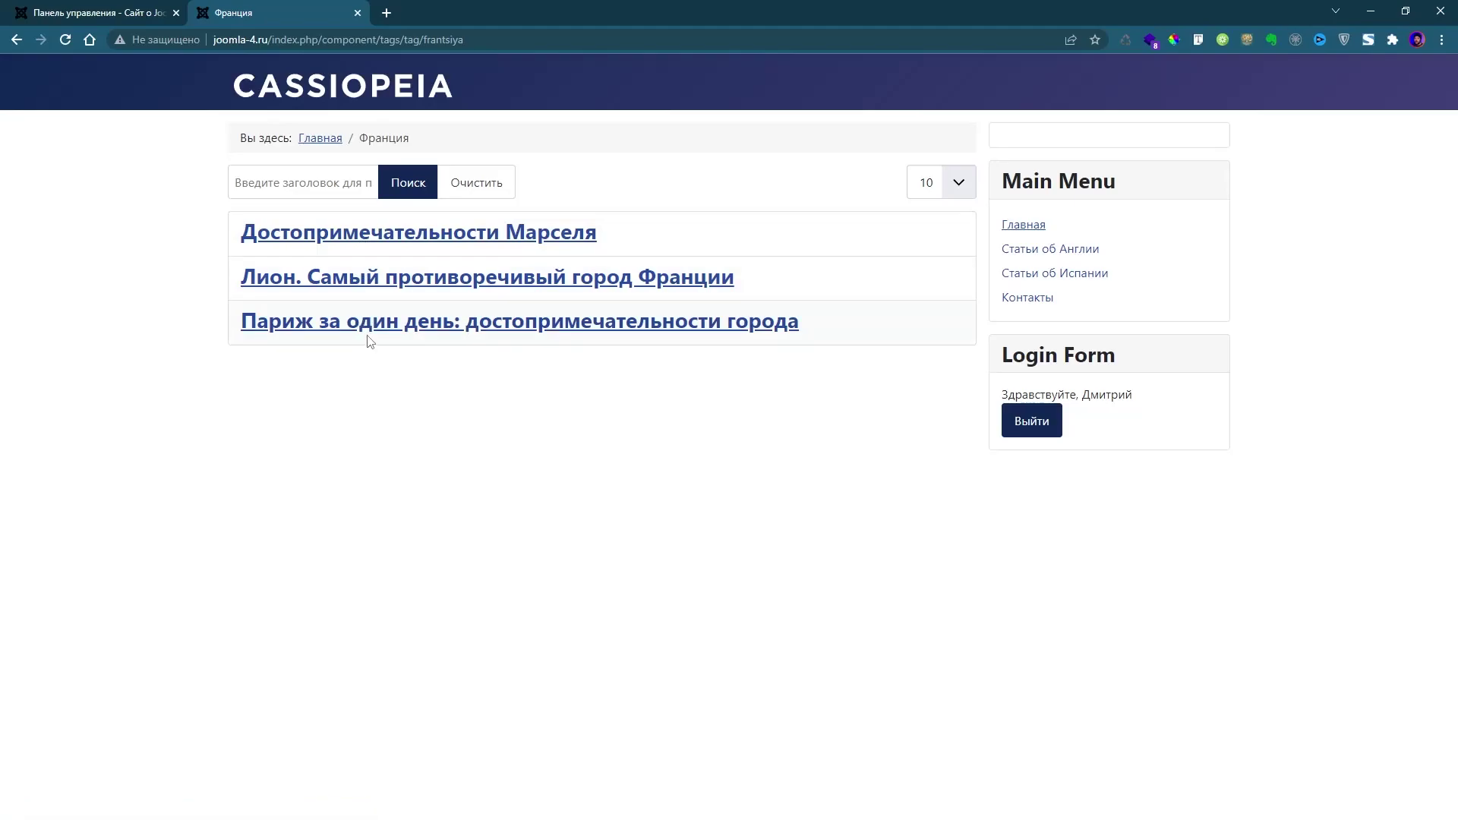
left_click(320, 137)
Step: Start a new article in the Joomla administrator and look through the existing tags it can be given
left_click(89, 13)
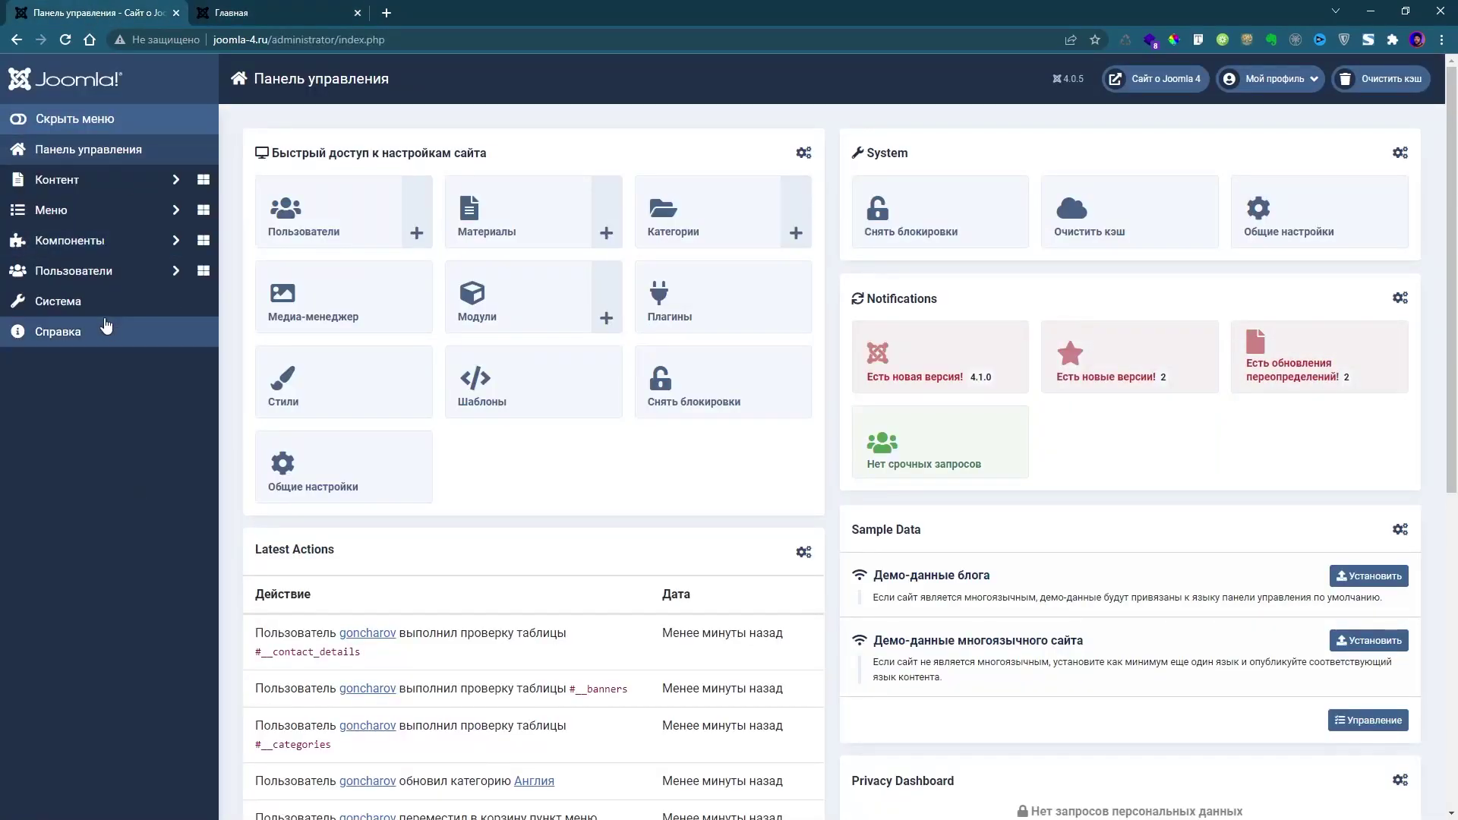
left_click(97, 241)
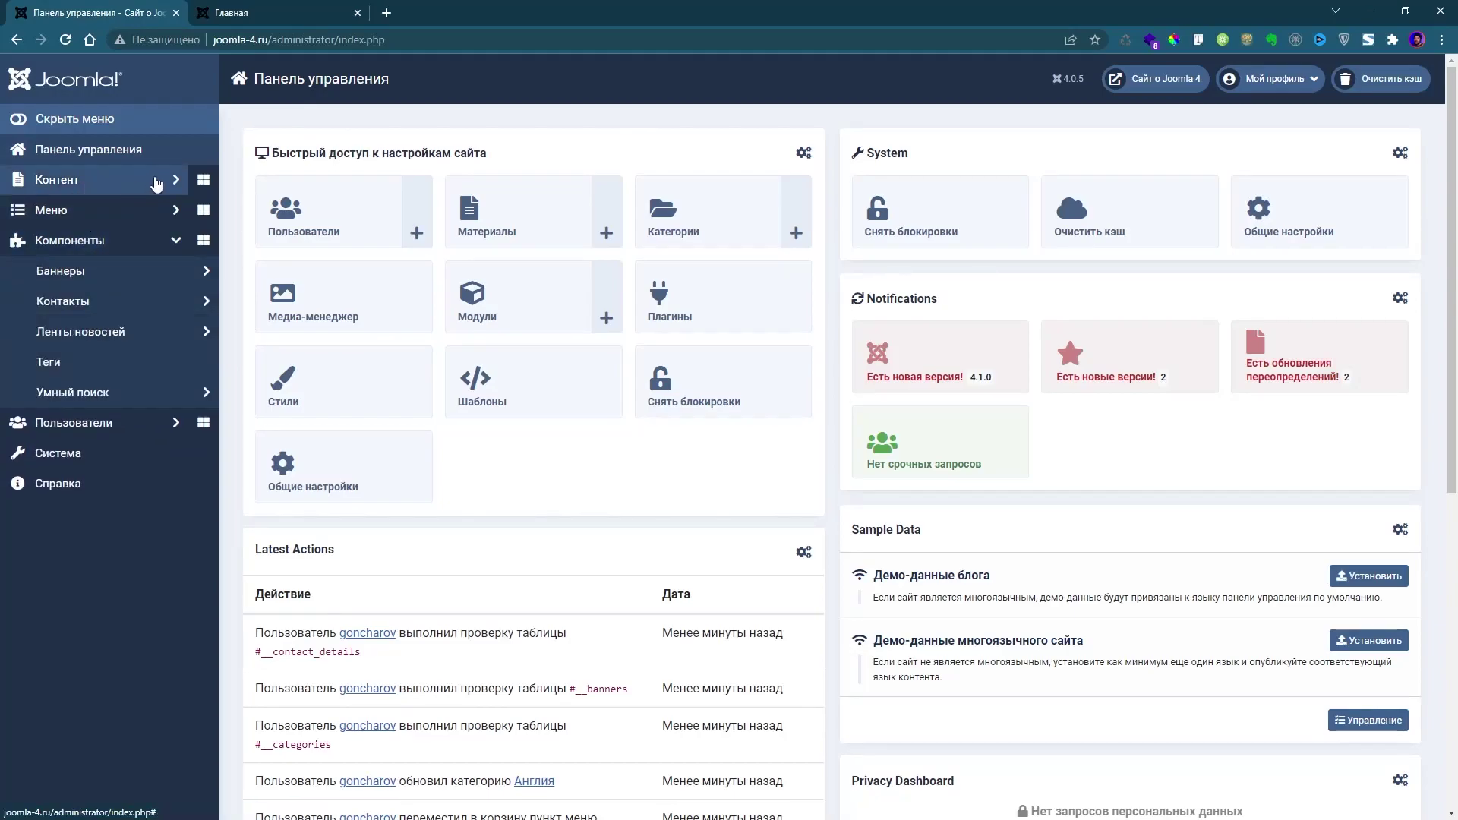
left_click(81, 179)
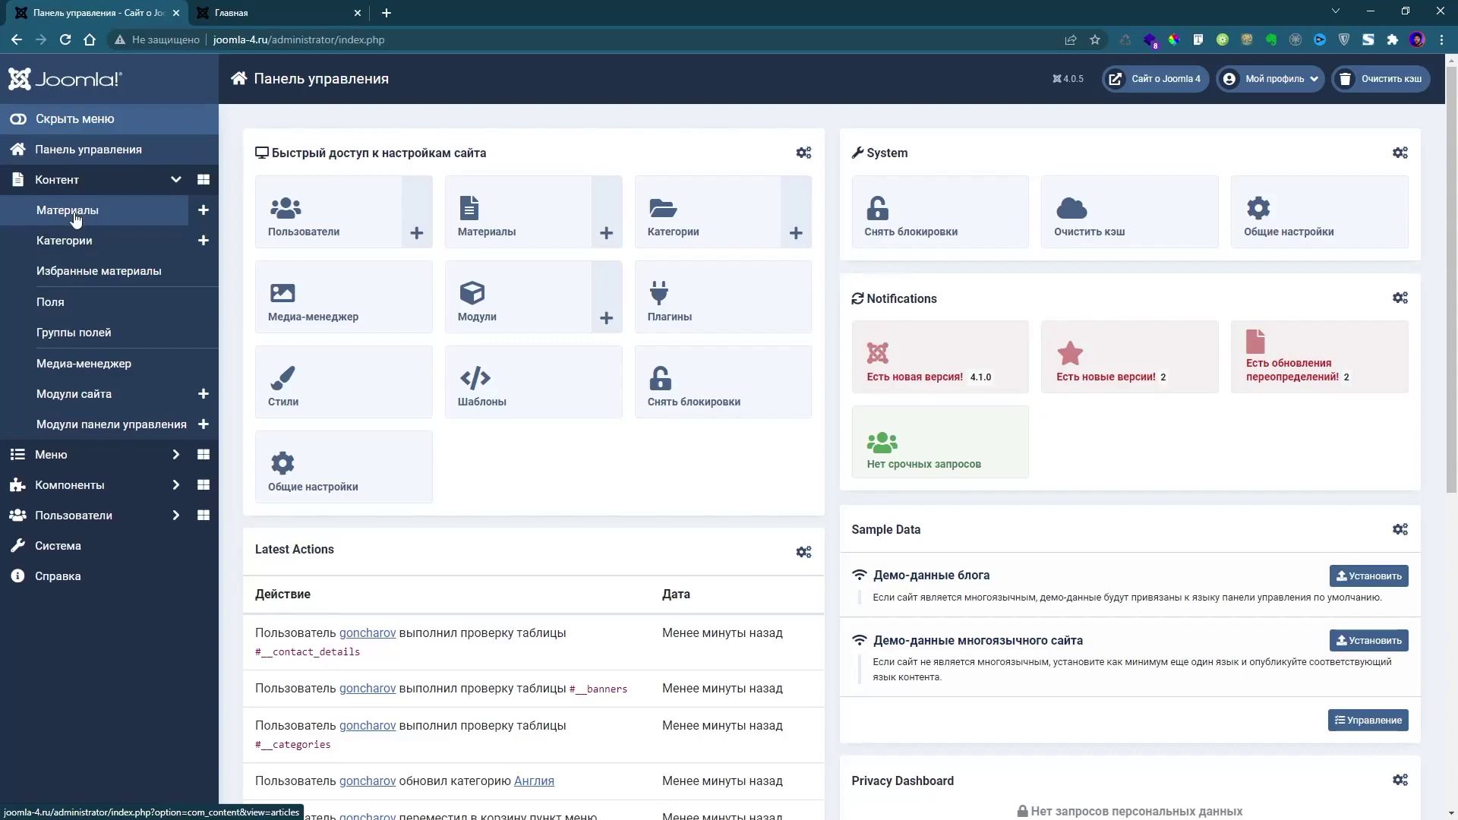
left_click(203, 211)
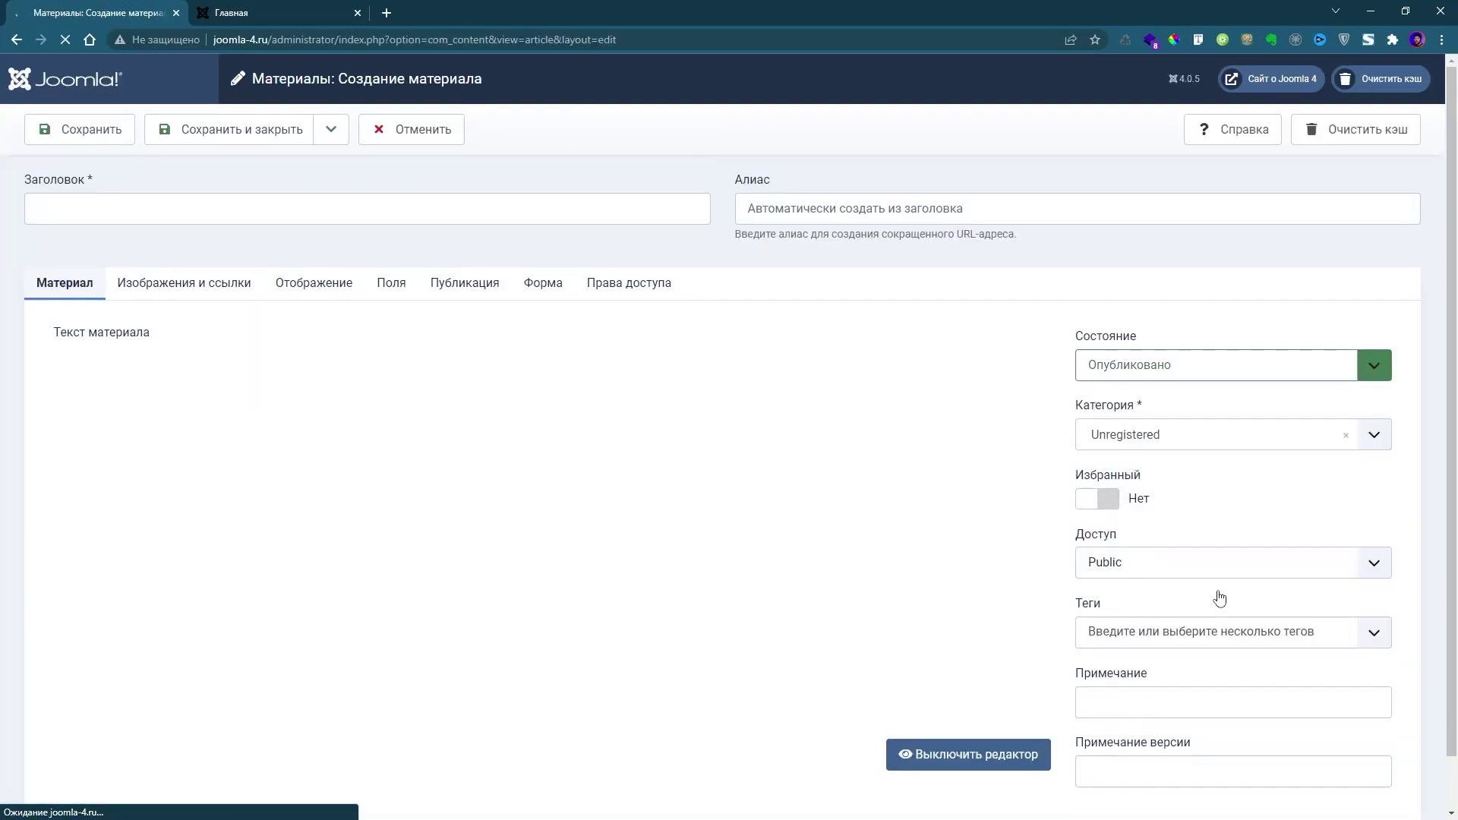
scroll(1139, 577, "down", 1)
left_click(1148, 582)
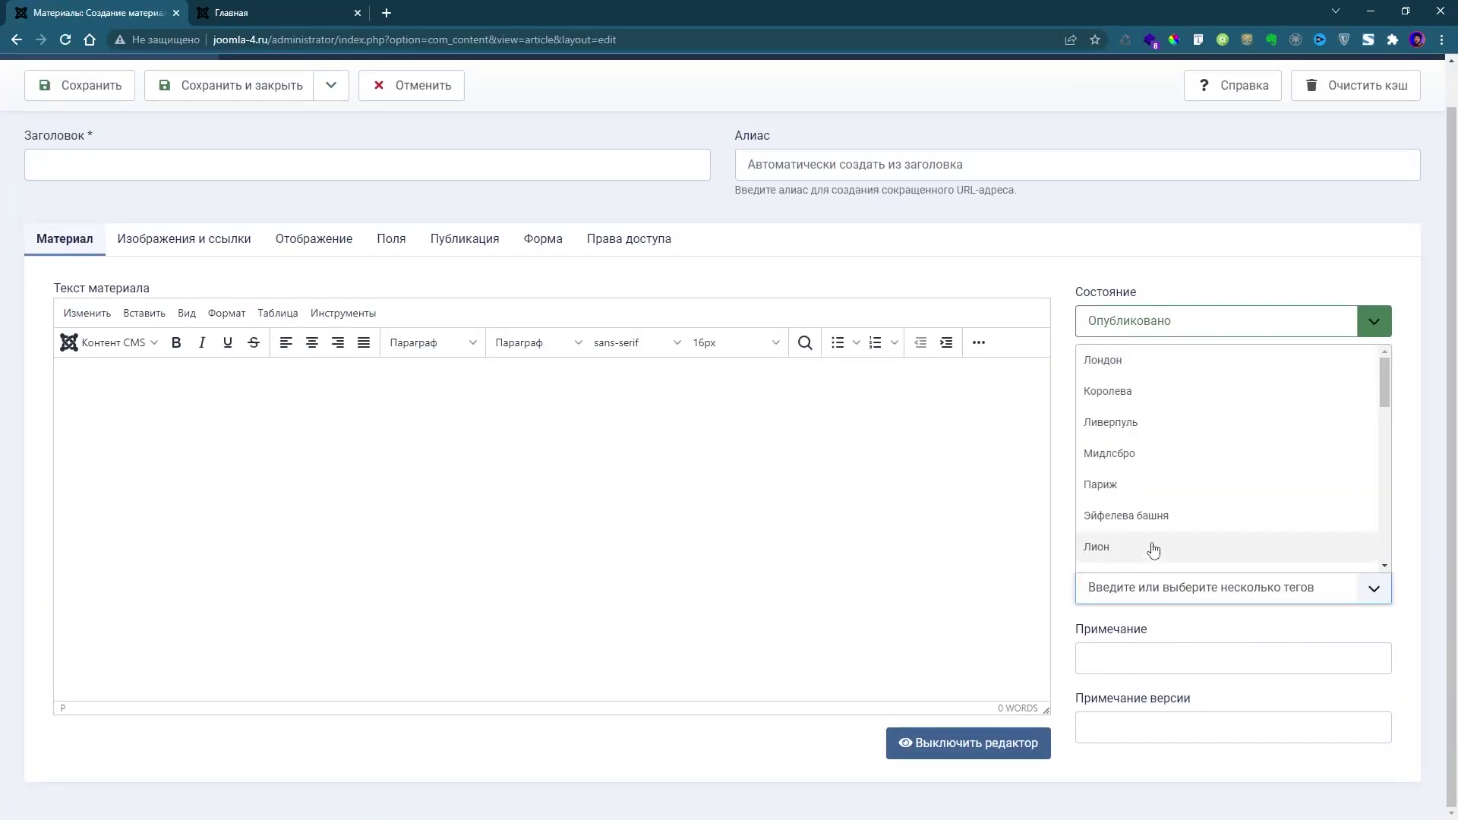
scroll(1183, 463, "down", 8)
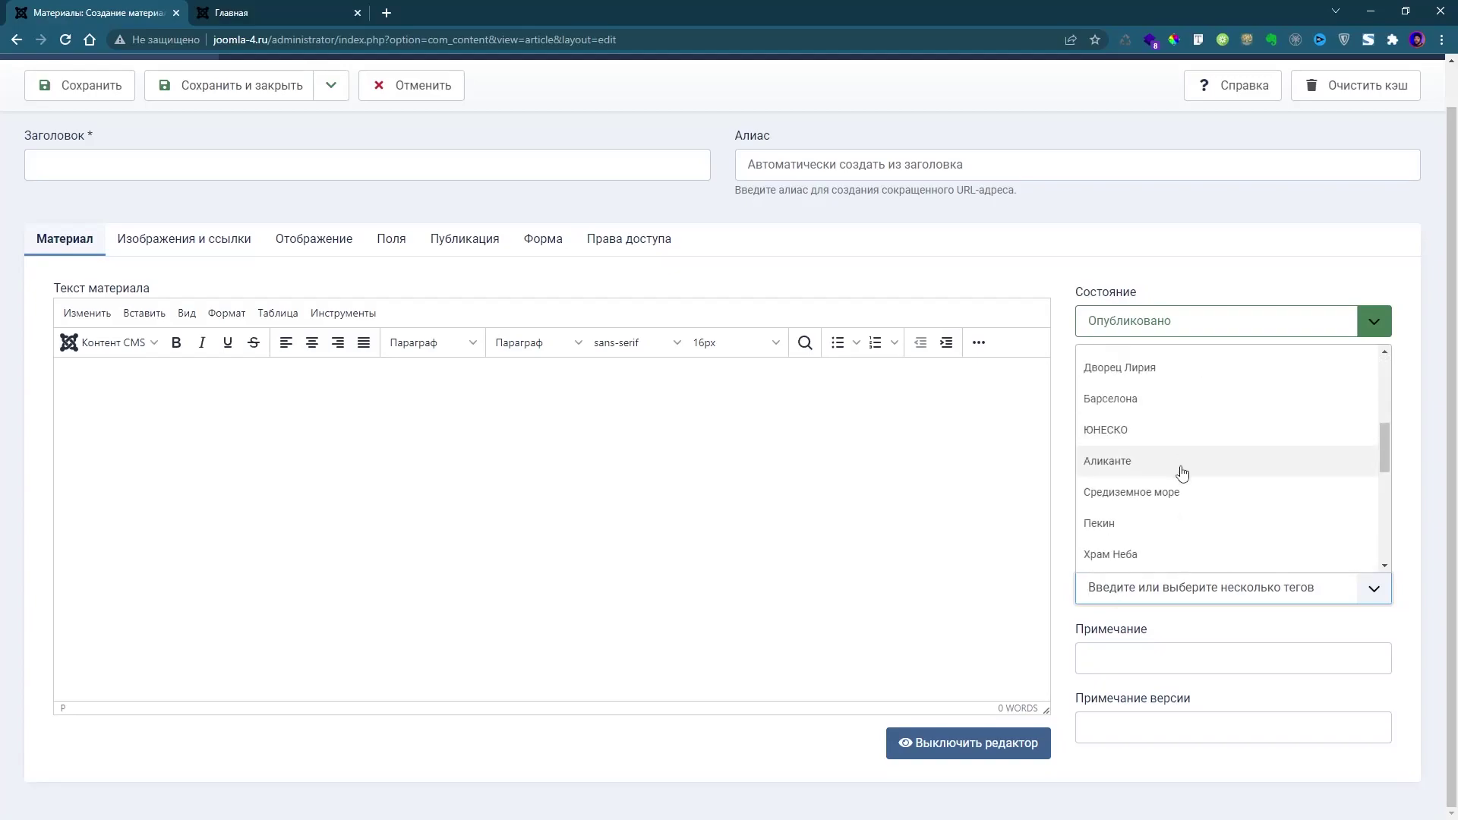
scroll(1150, 532, "up", 8)
scroll(1150, 521, "down", 3)
scroll(1155, 511, "up", 3)
scroll(1164, 494, "down", 10)
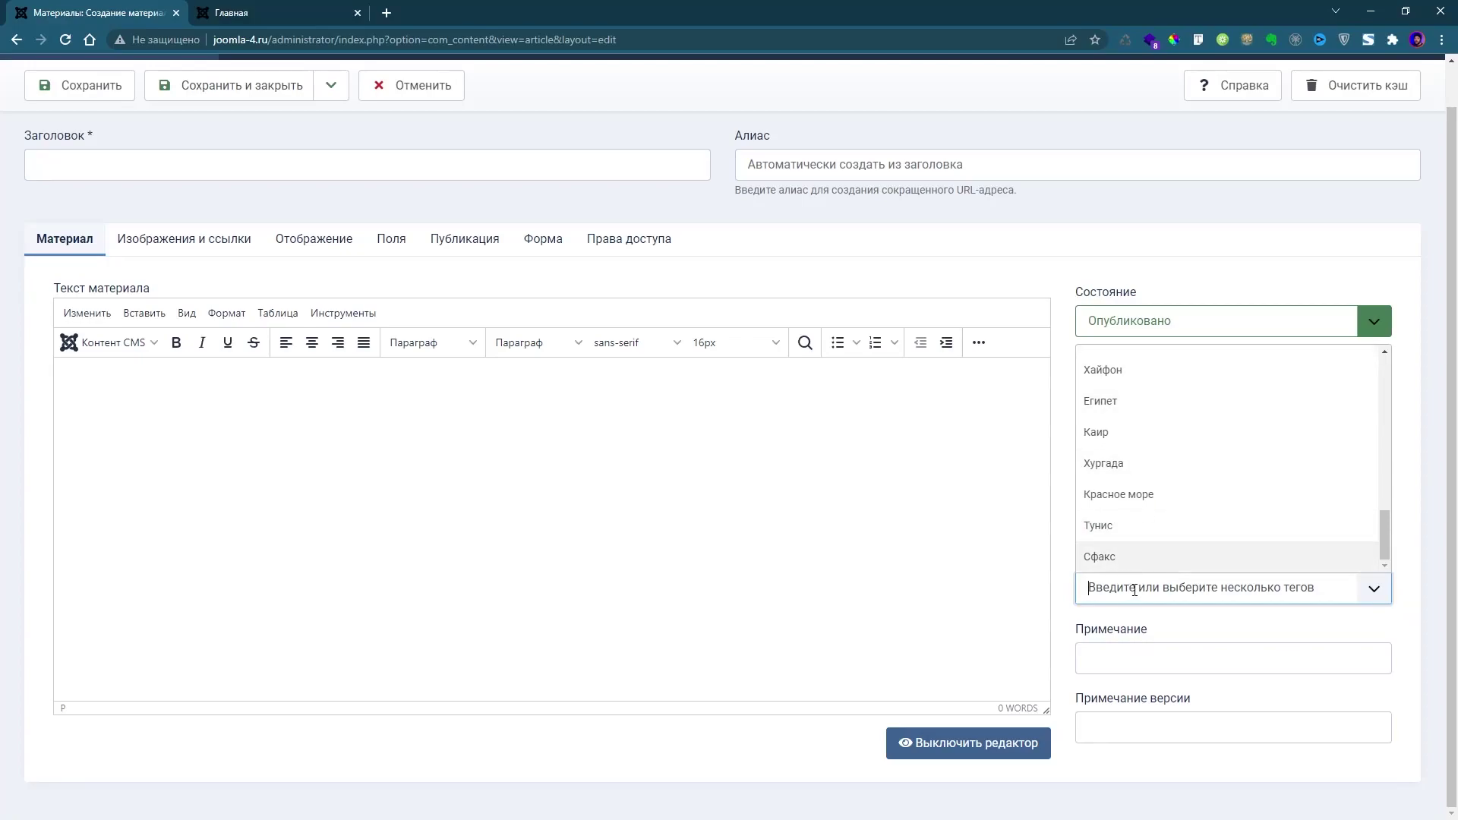
Step: Assign the existing tag Египет to the new article and remove it again
type("Египе")
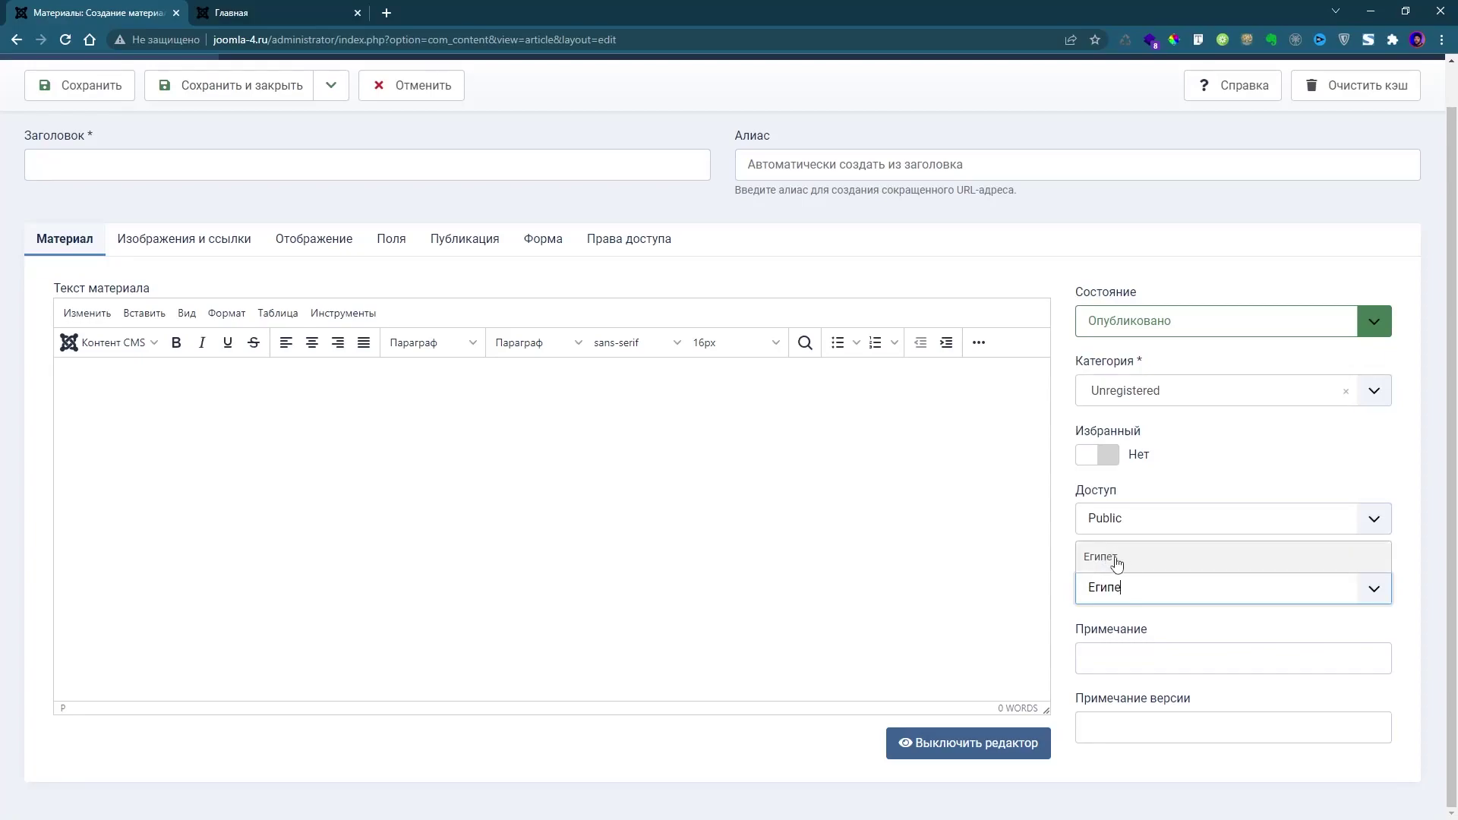
left_click(1120, 567)
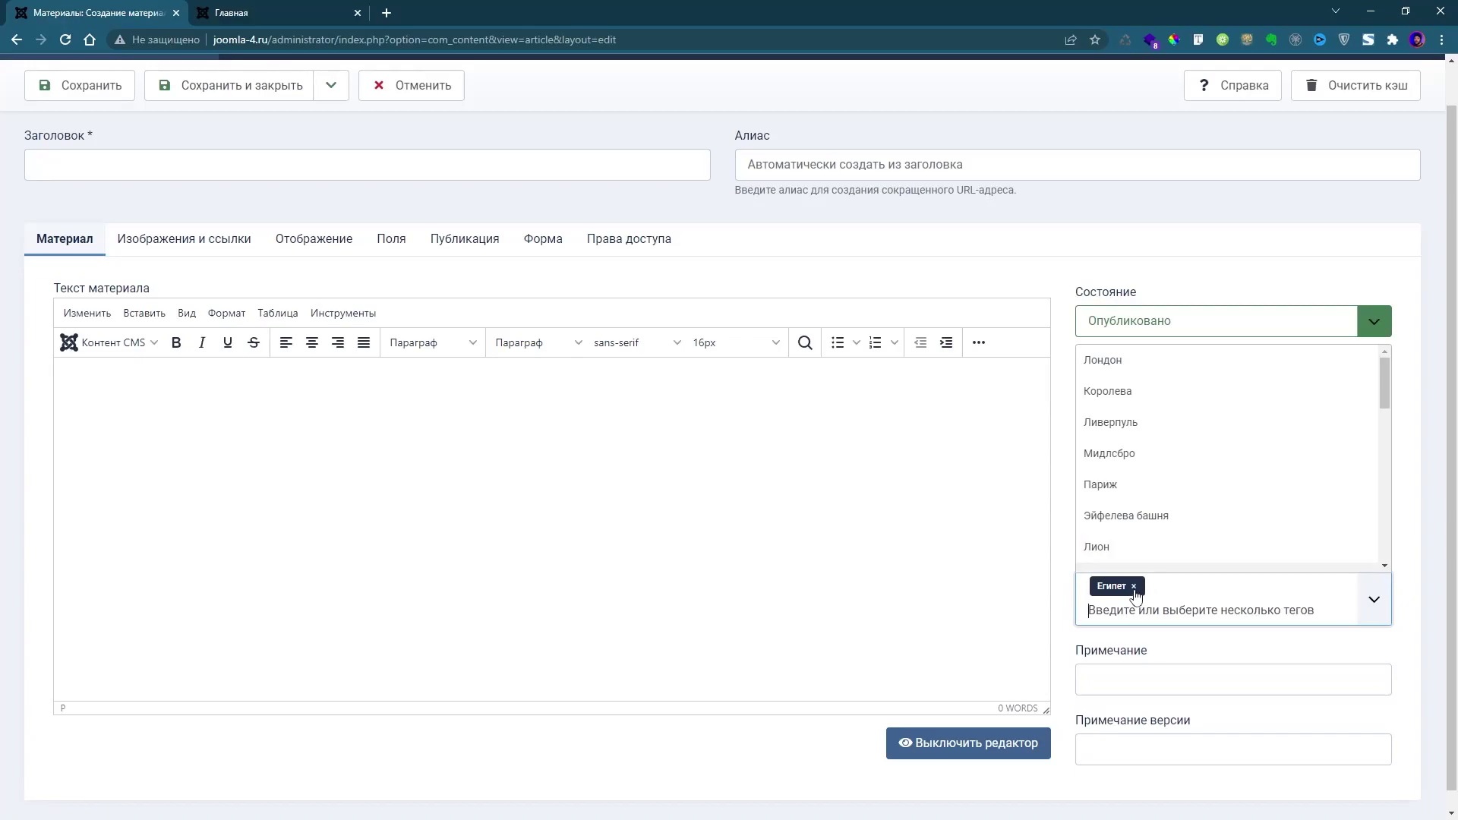
left_click(1207, 630)
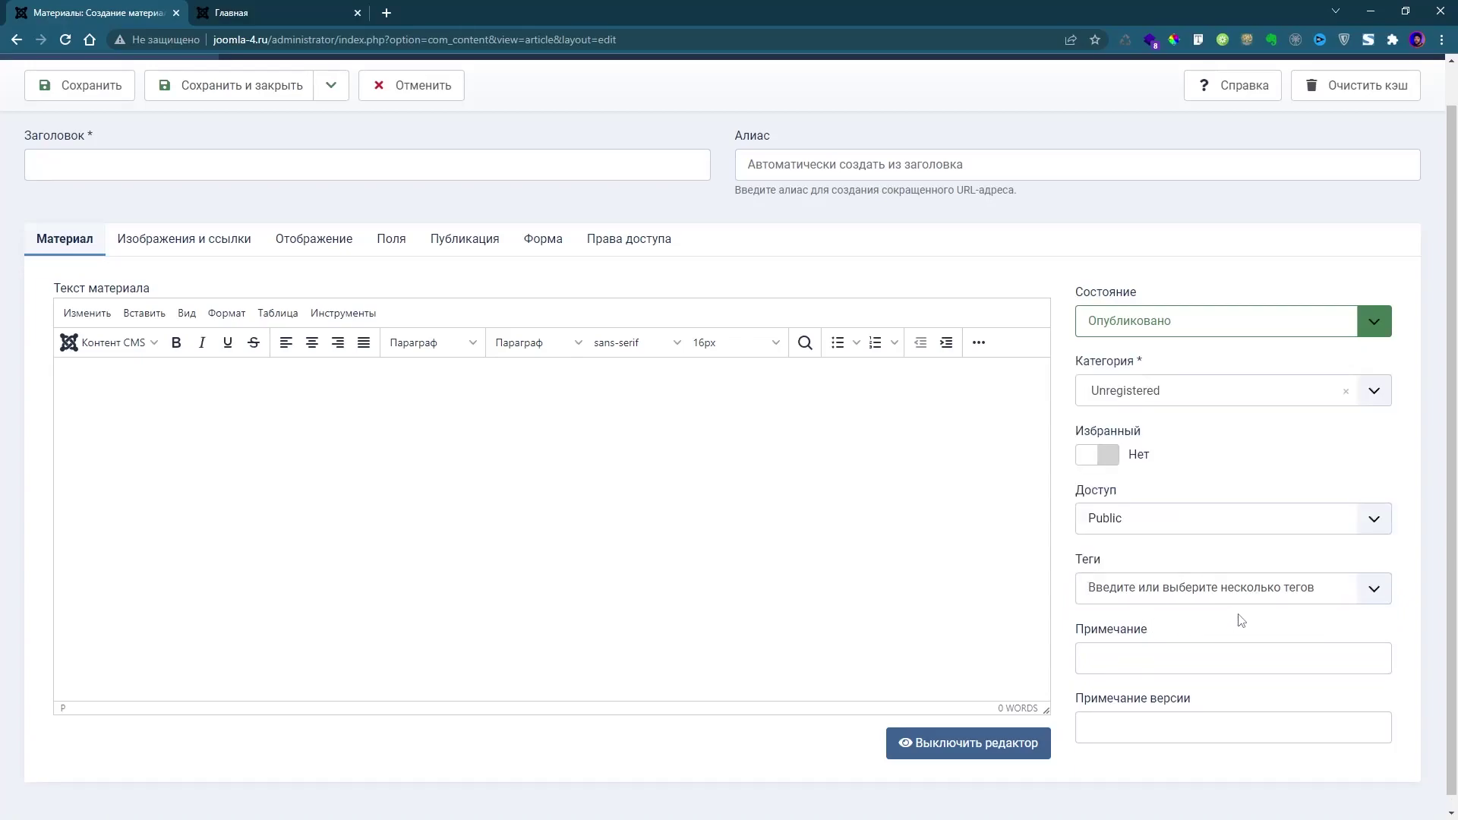
Step: Enter Россия as a new tag for the article and cancel the article without saving
left_click(1170, 592)
type("Россия")
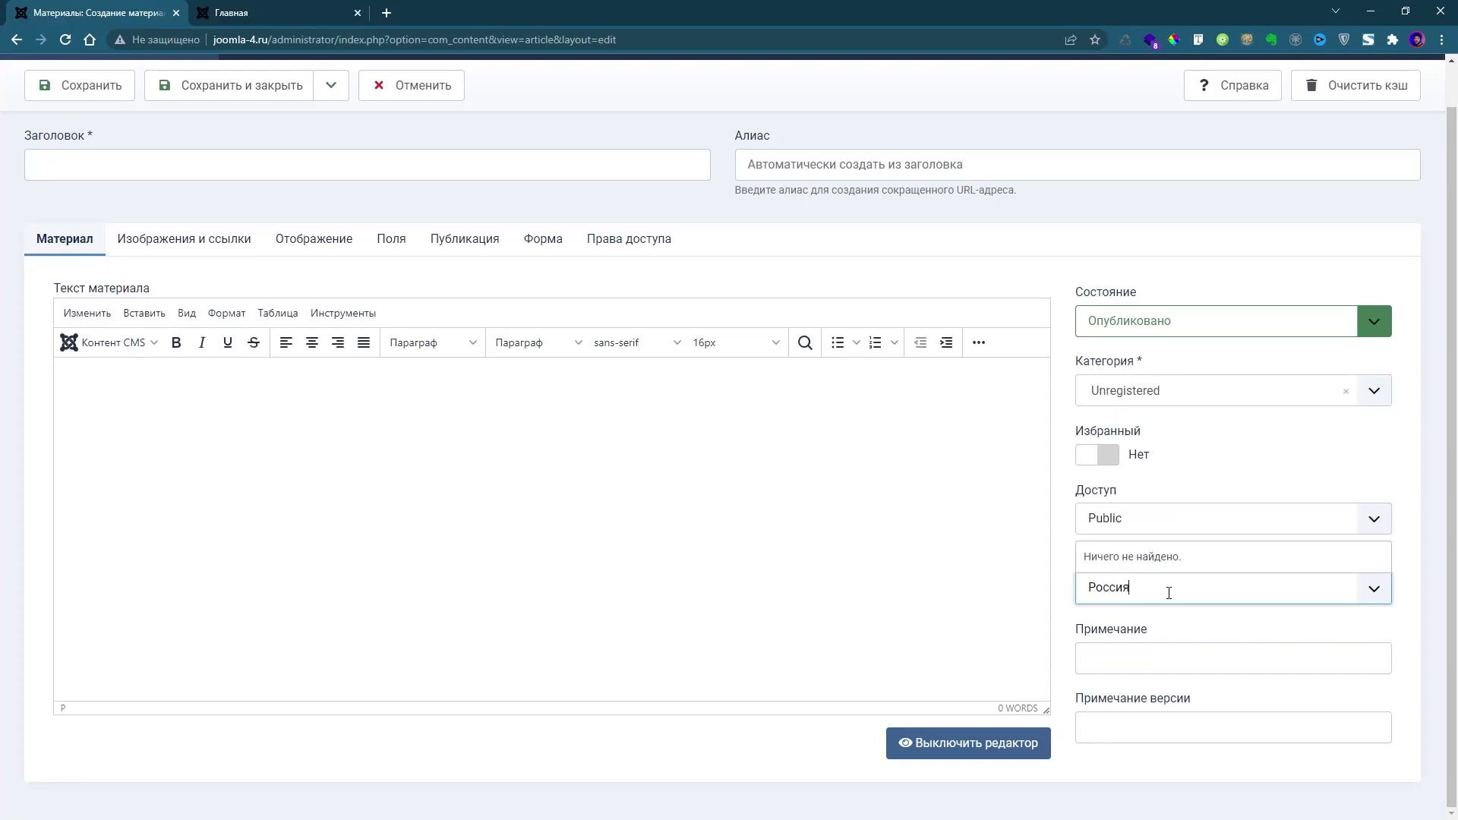
key("Return")
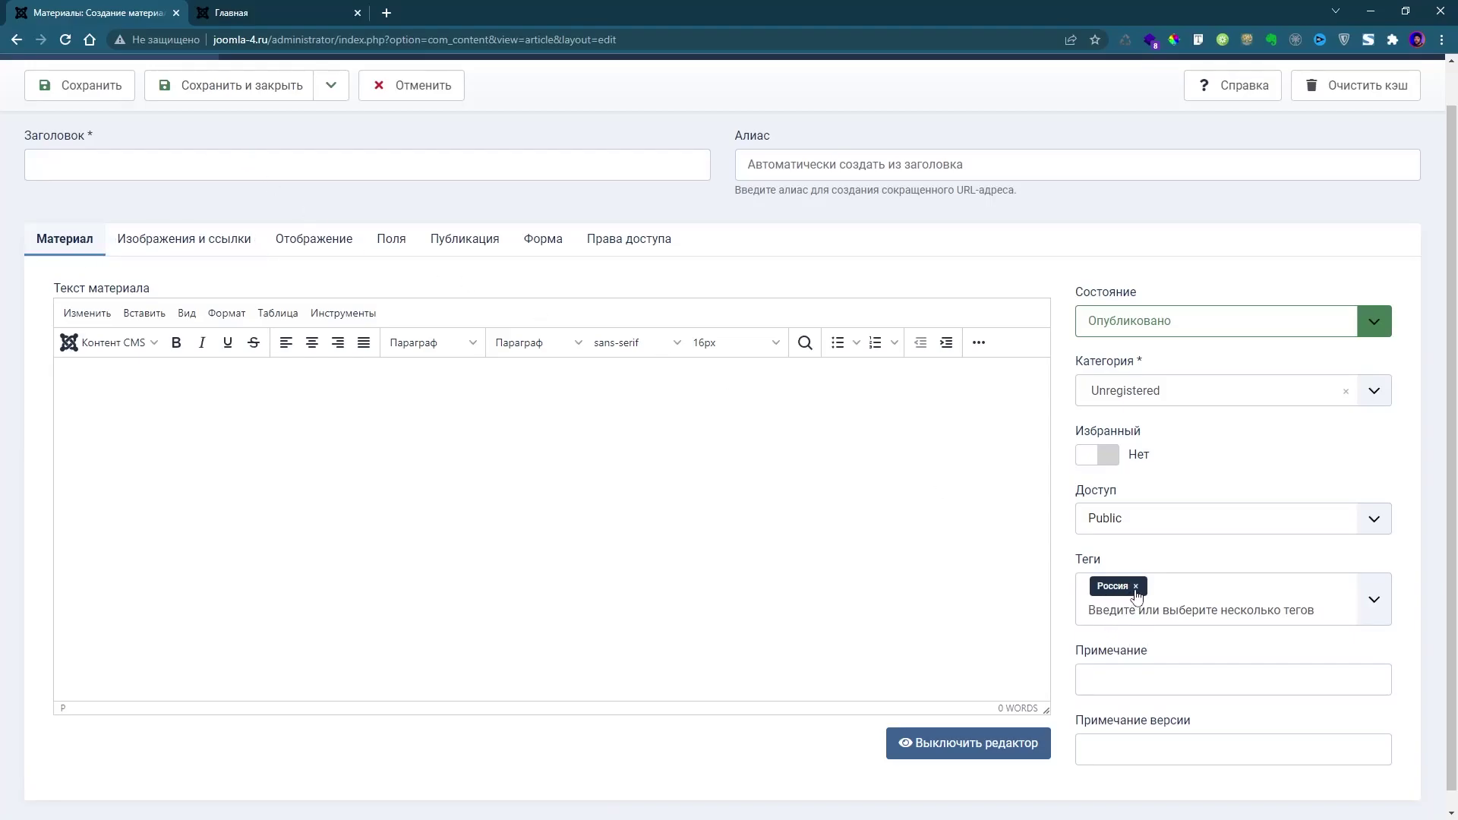
left_click(370, 86)
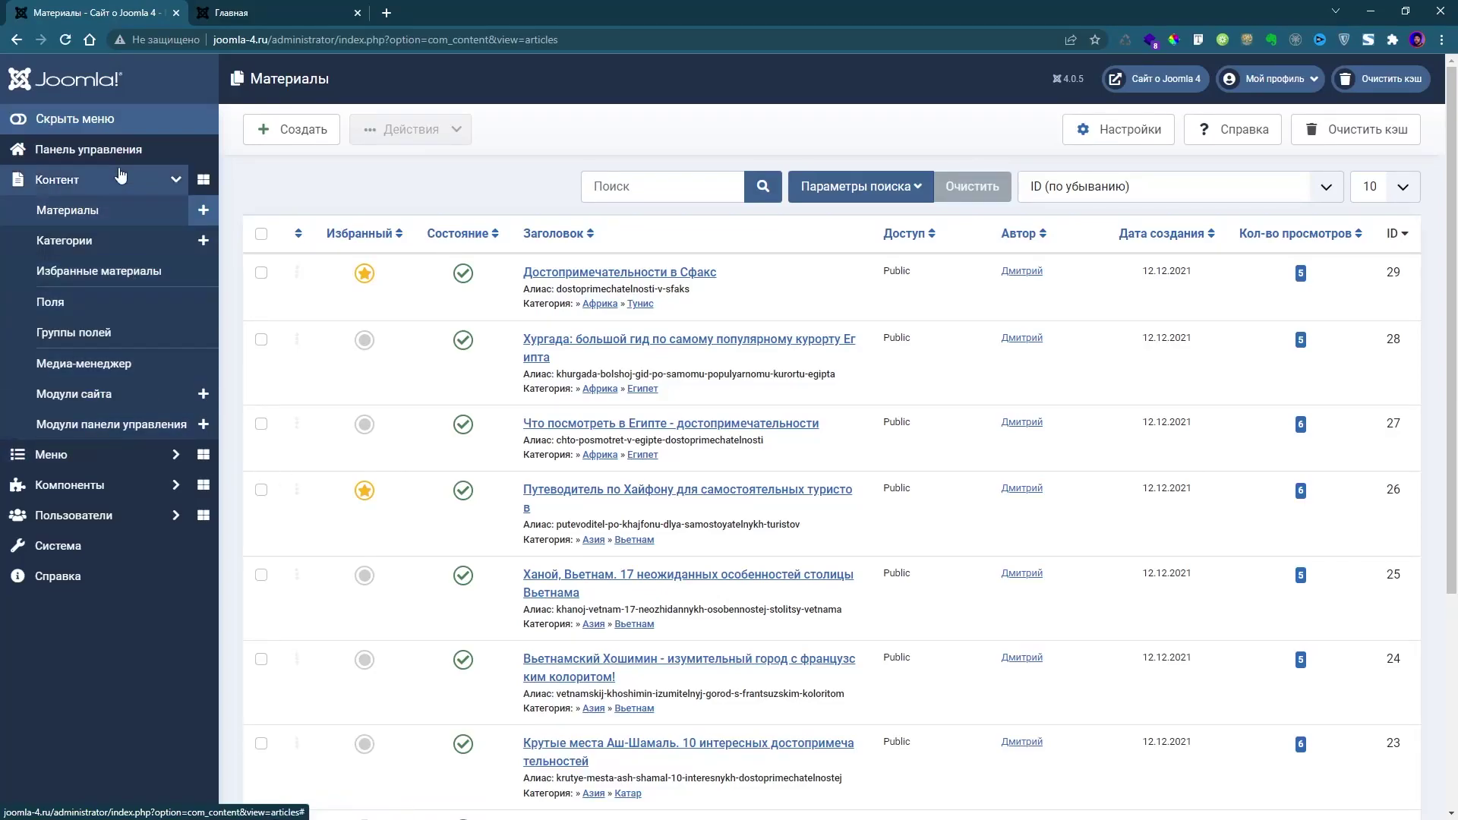
Step: Open the Tags component and look through all the tags created on the site
left_click(84, 486)
left_click(57, 368)
scroll(505, 568, "down", 10)
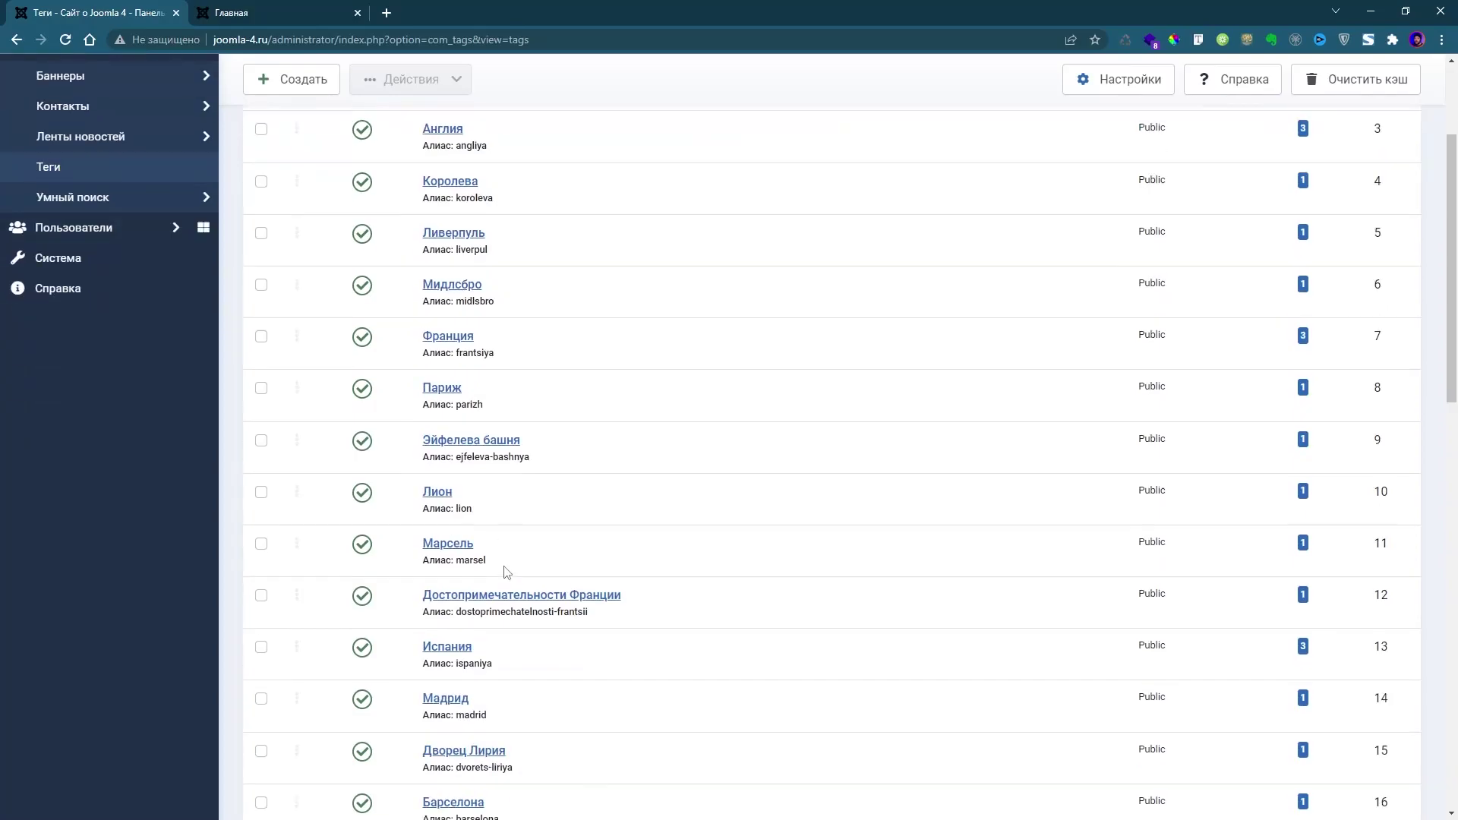
scroll(513, 563, "down", 7)
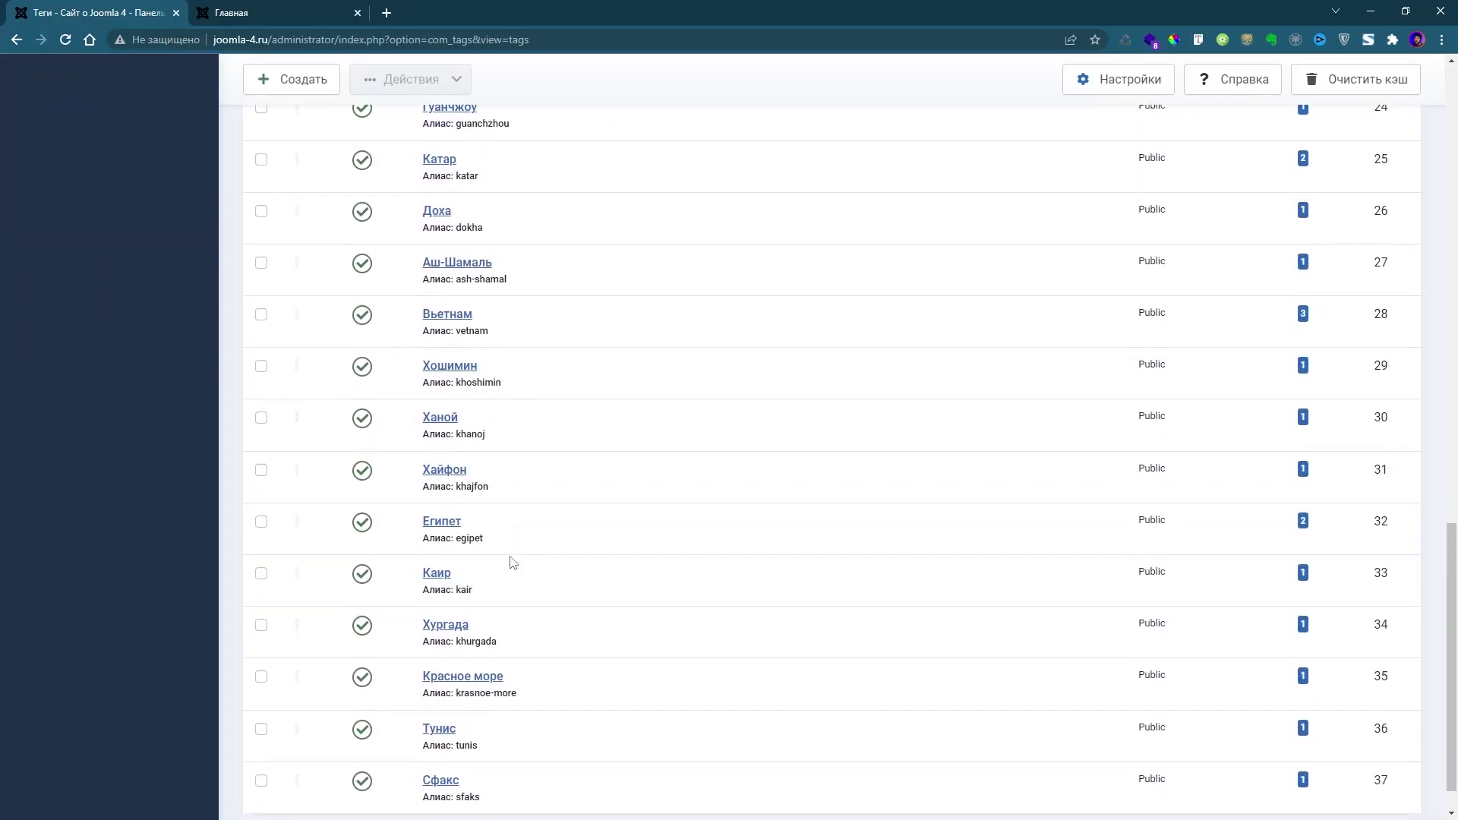
scroll(514, 634, "up", 15)
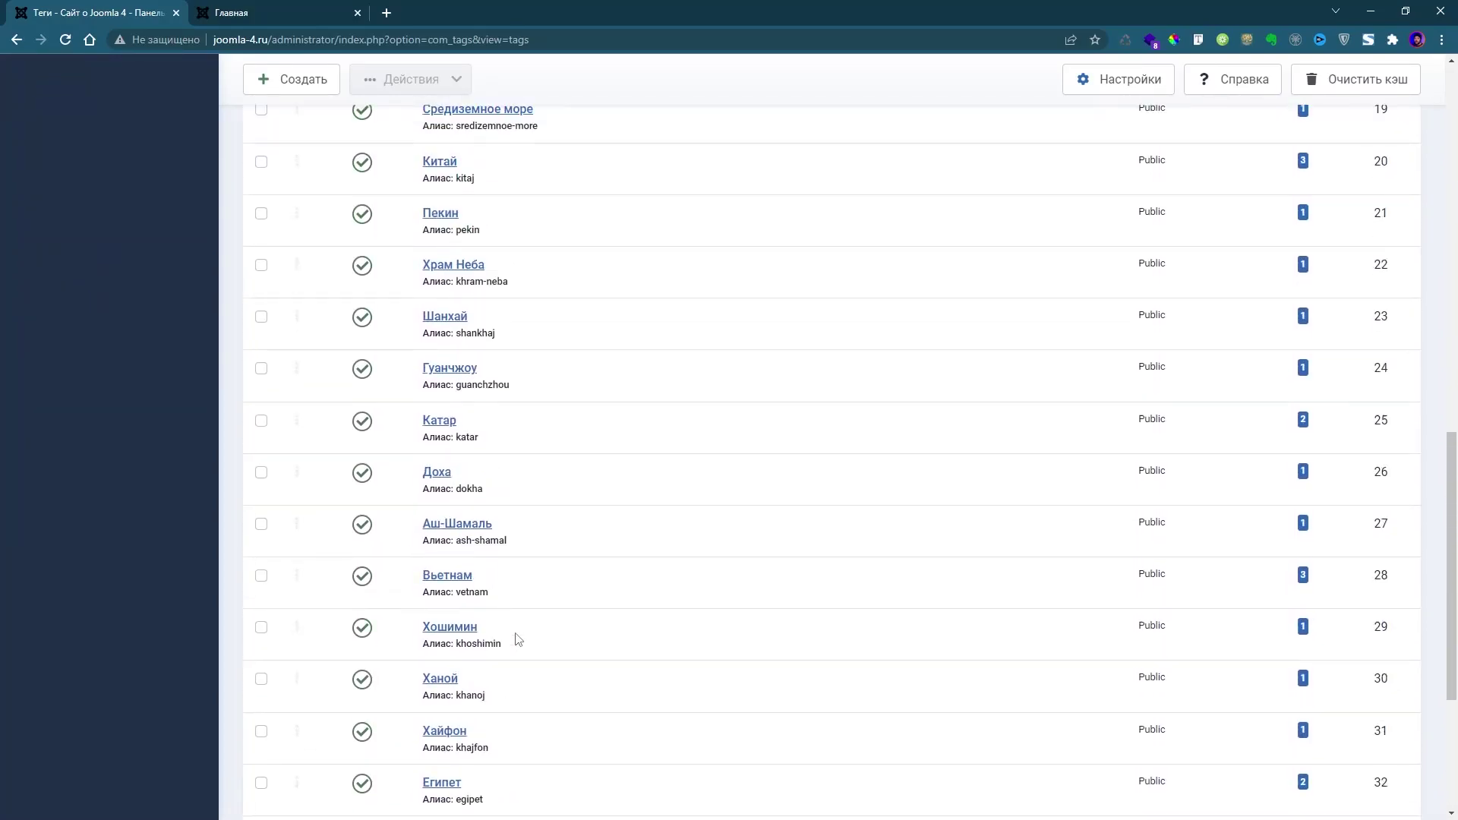
Step: Sort the tag list by title in ascending order and look through it
scroll(524, 636, "up", 3)
left_click(451, 240)
scroll(527, 563, "down", 12)
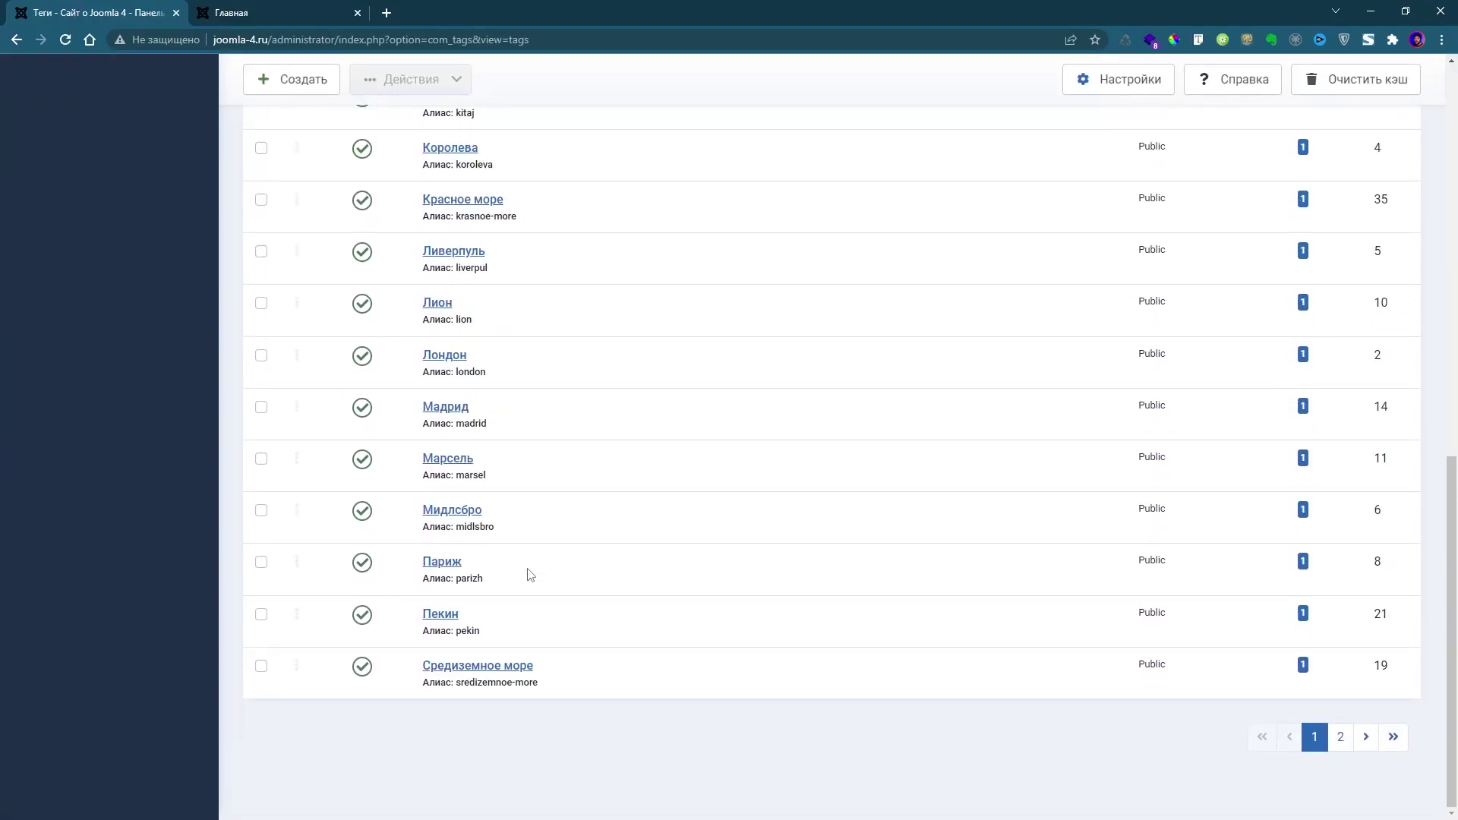
scroll(540, 578, "up", 12)
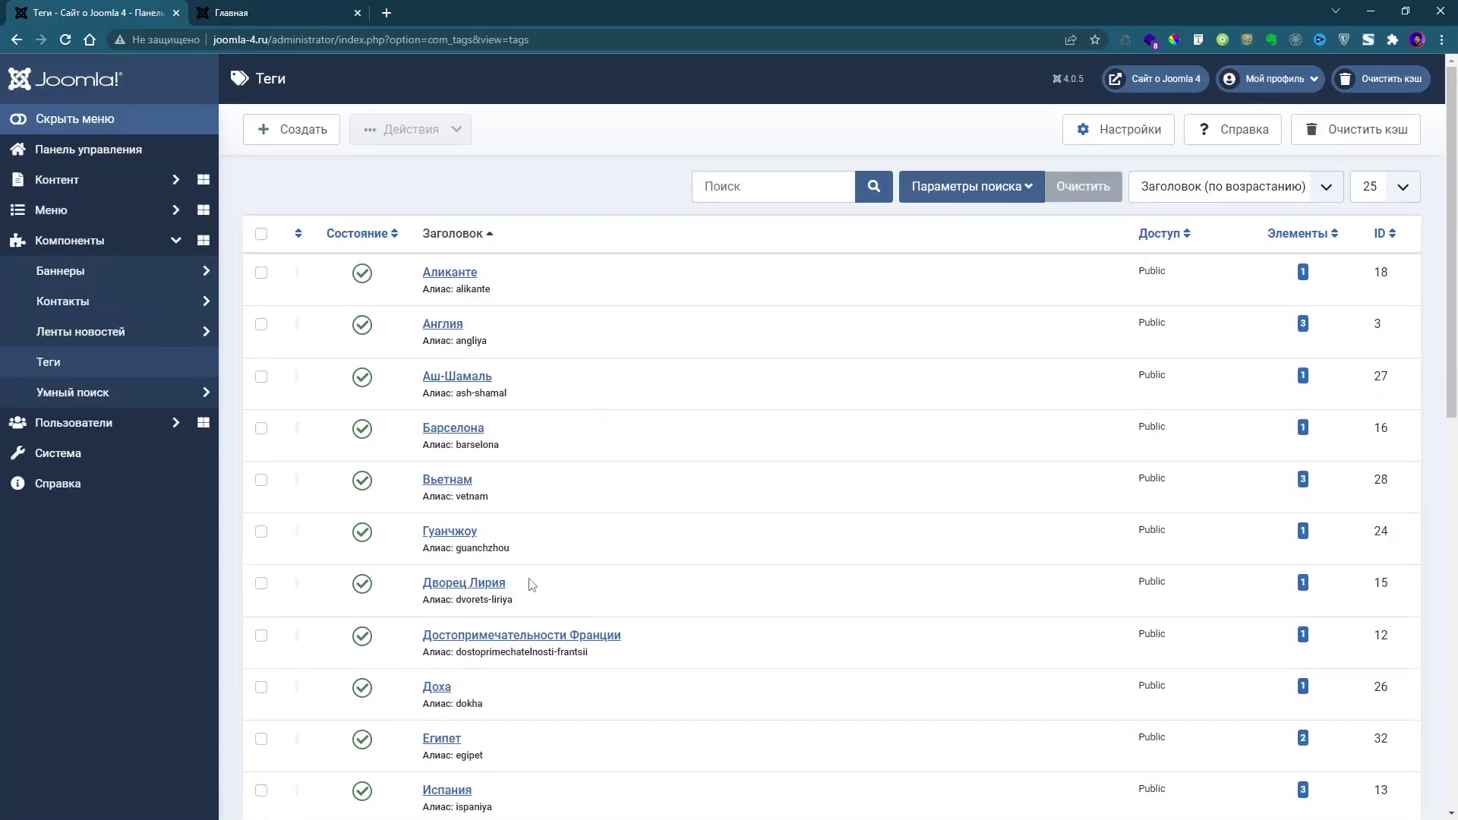
left_click(464, 241)
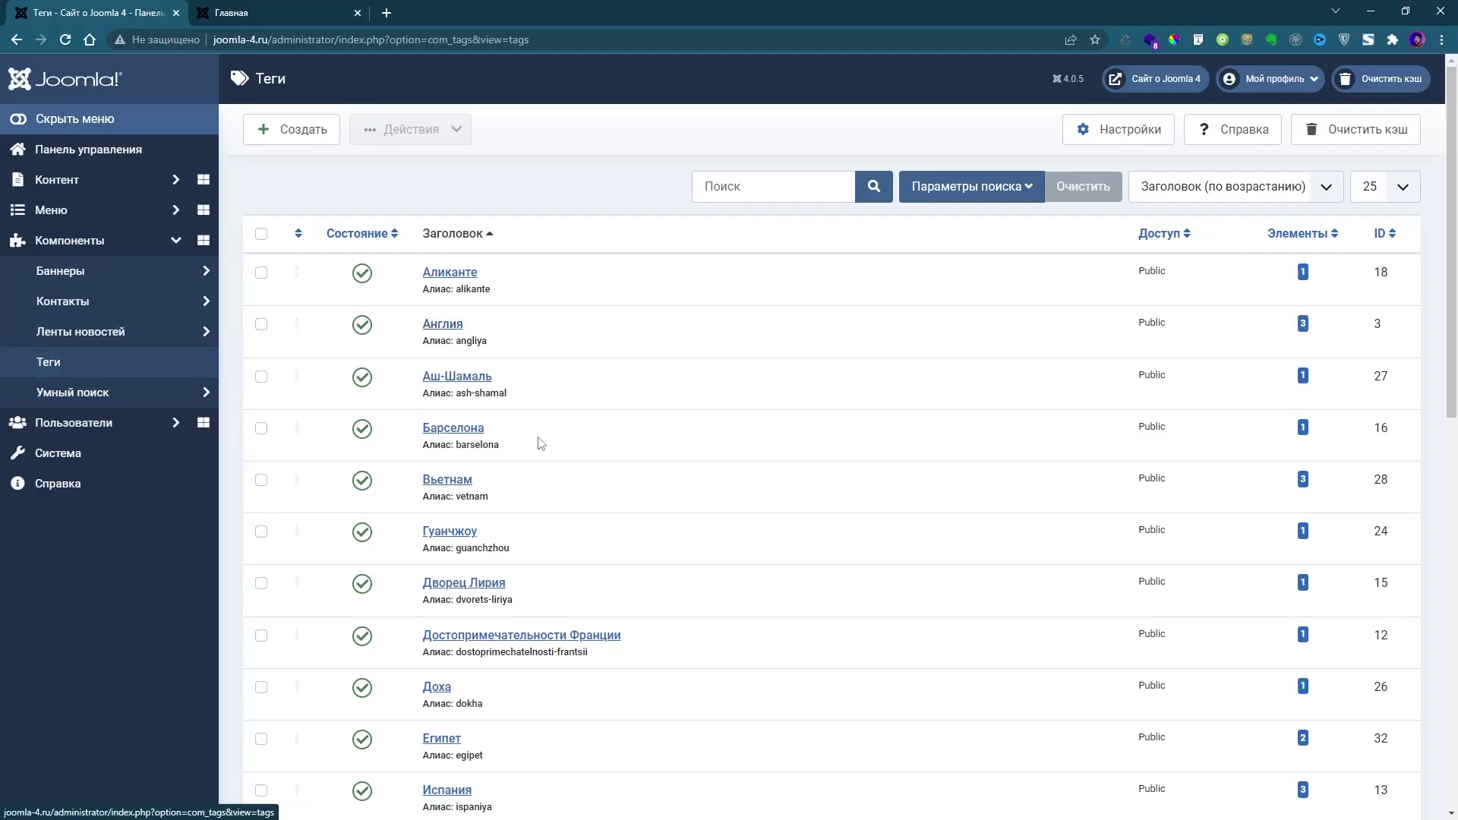
Step: Assign the tags Лондон, Королева, Ливерпуль and Мидлсбро to the article category Англия, then save and close it
left_click(65, 180)
left_click(66, 240)
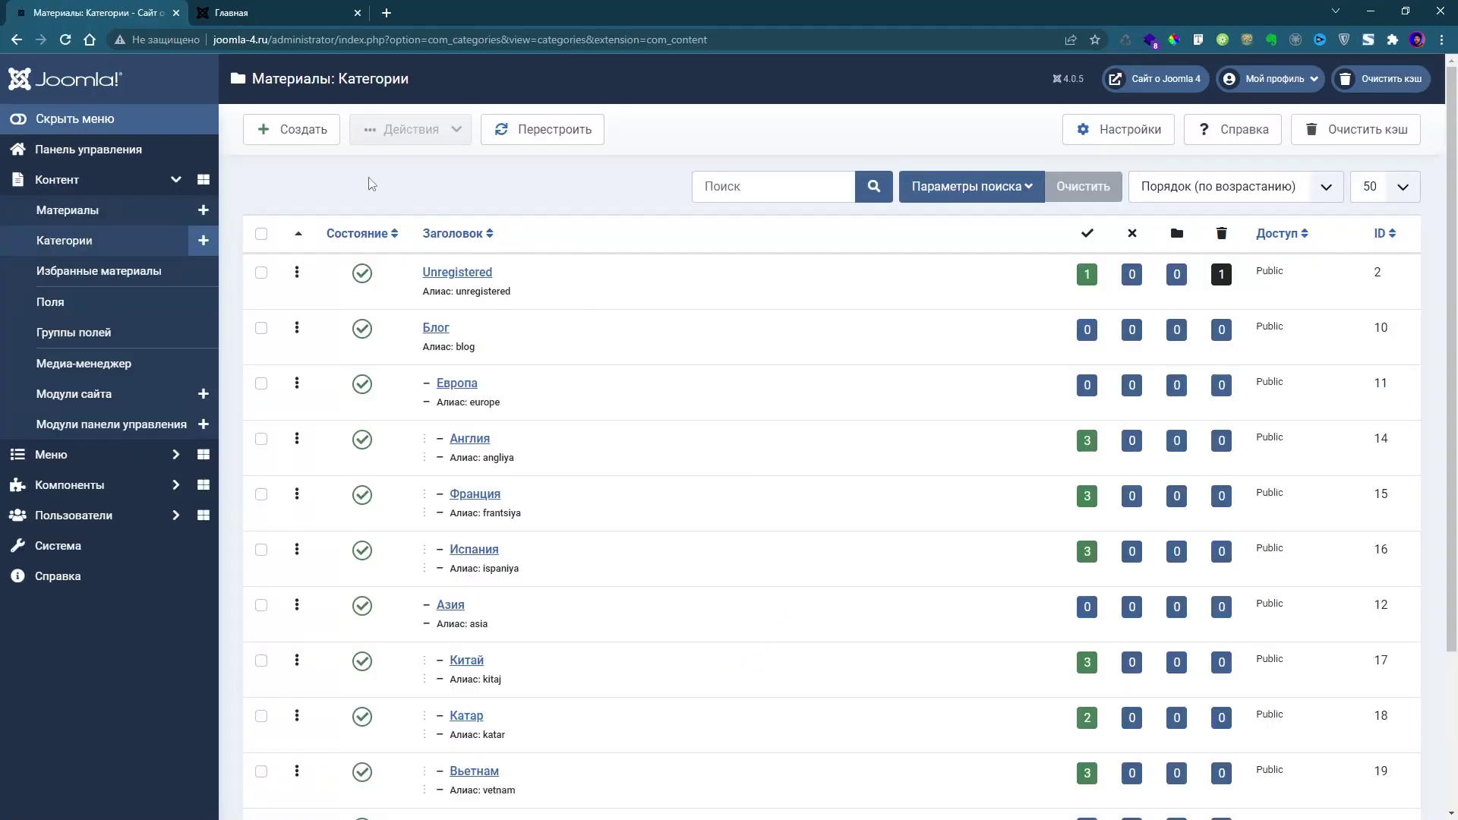
left_click(478, 443)
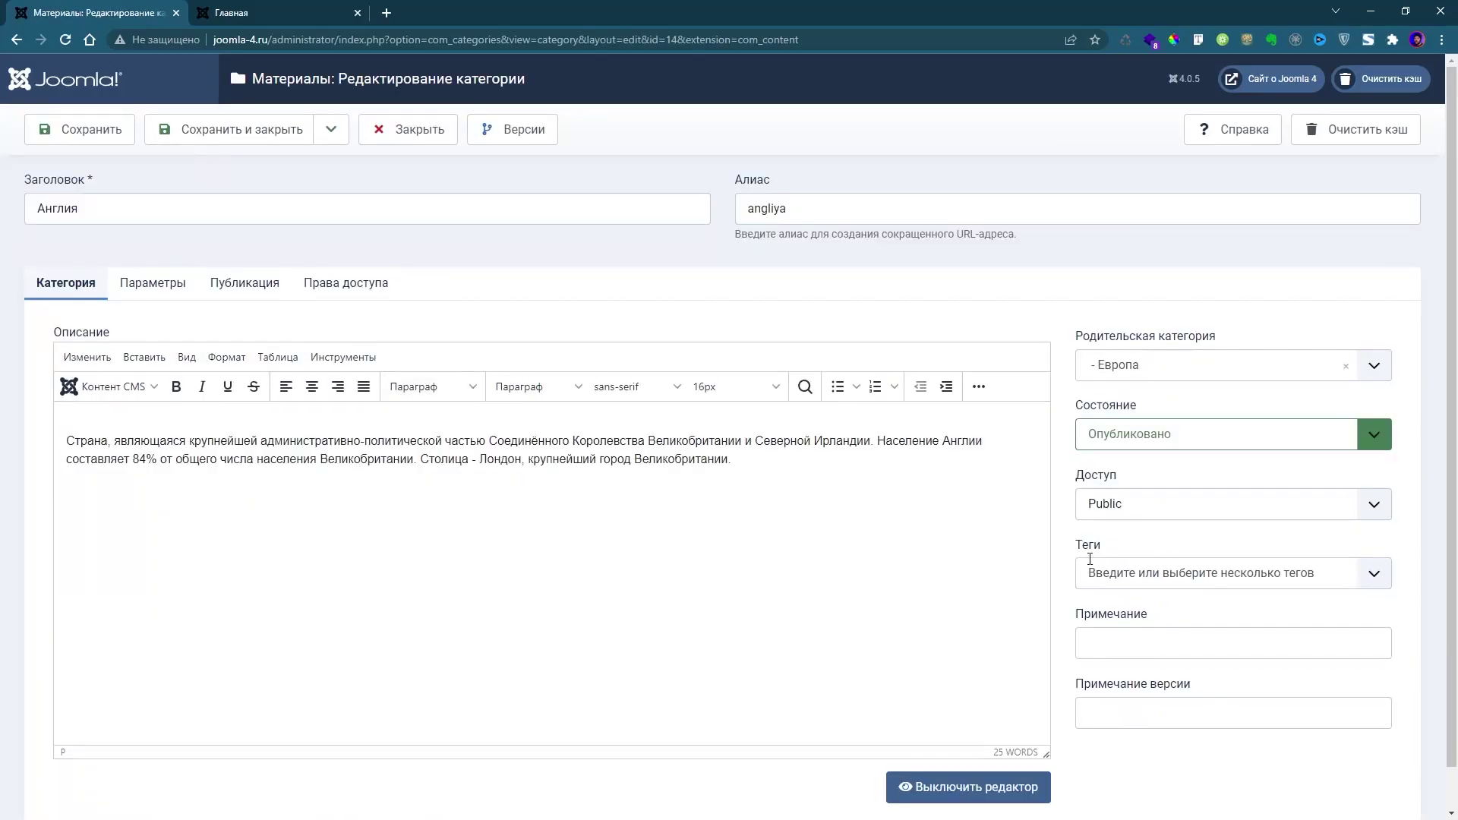
left_click(1158, 572)
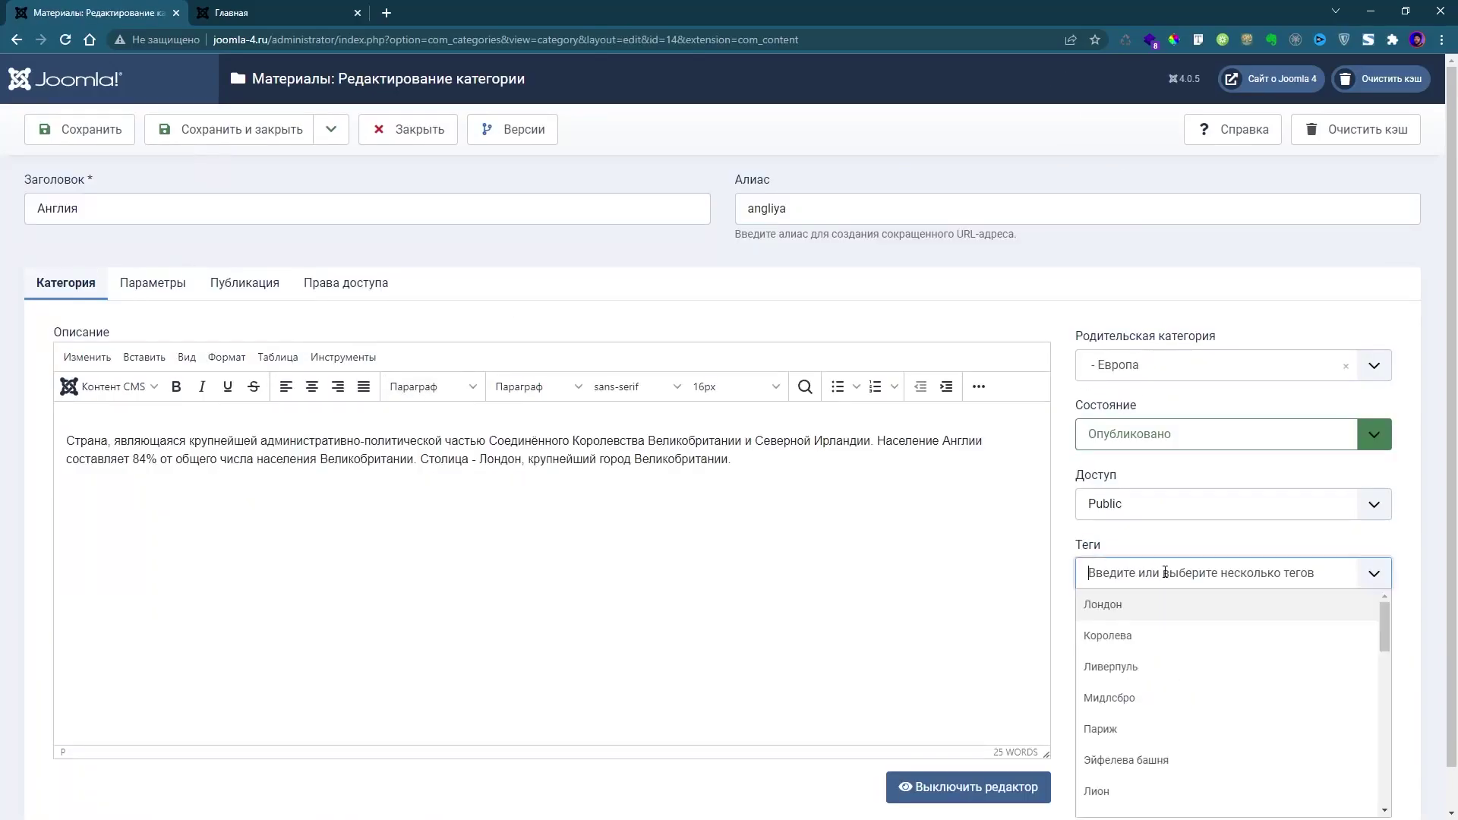
left_click(1131, 605)
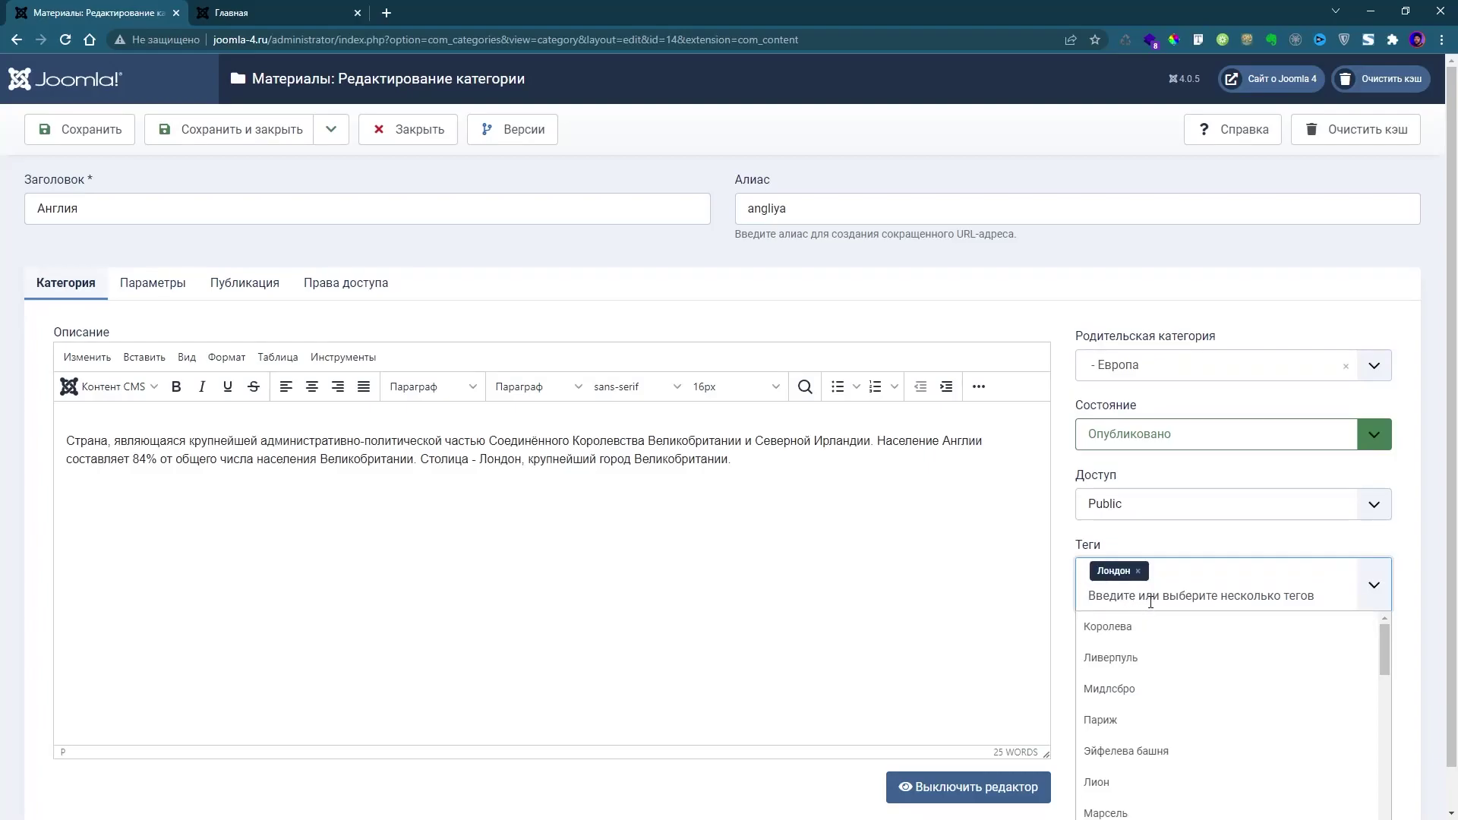
left_click(1142, 625)
left_click(1139, 624)
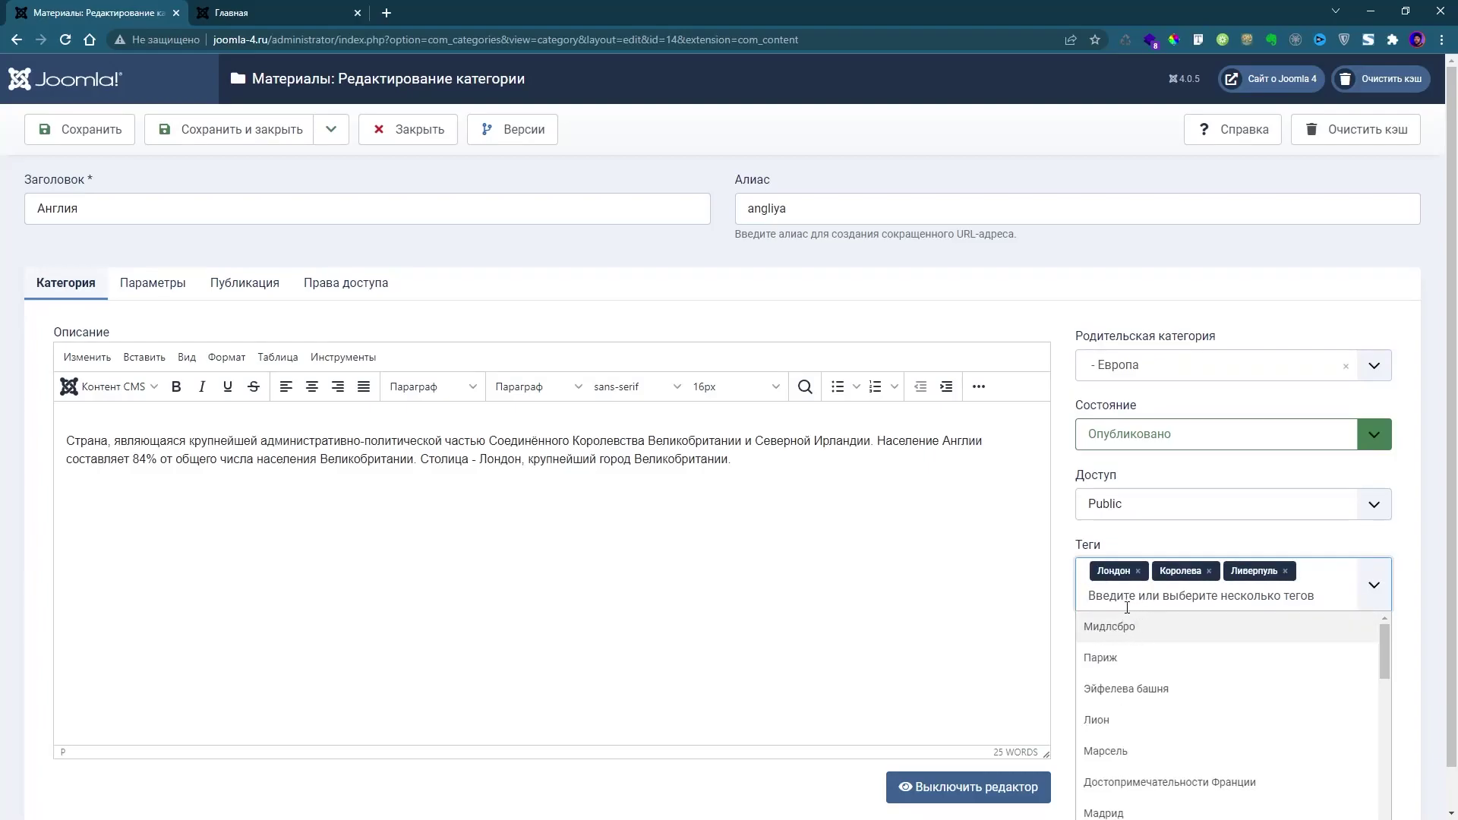
left_click(1124, 628)
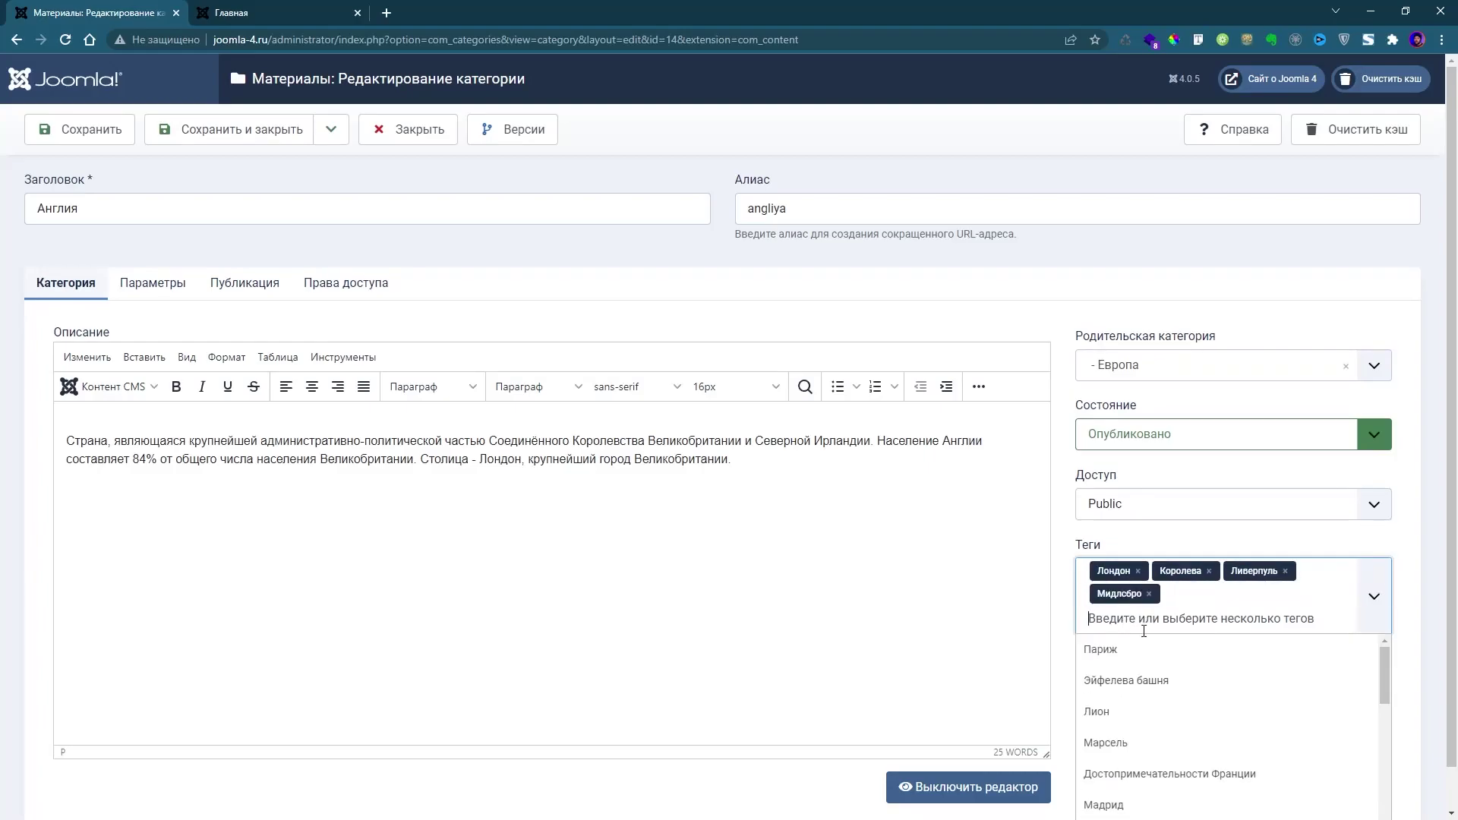
left_click(256, 130)
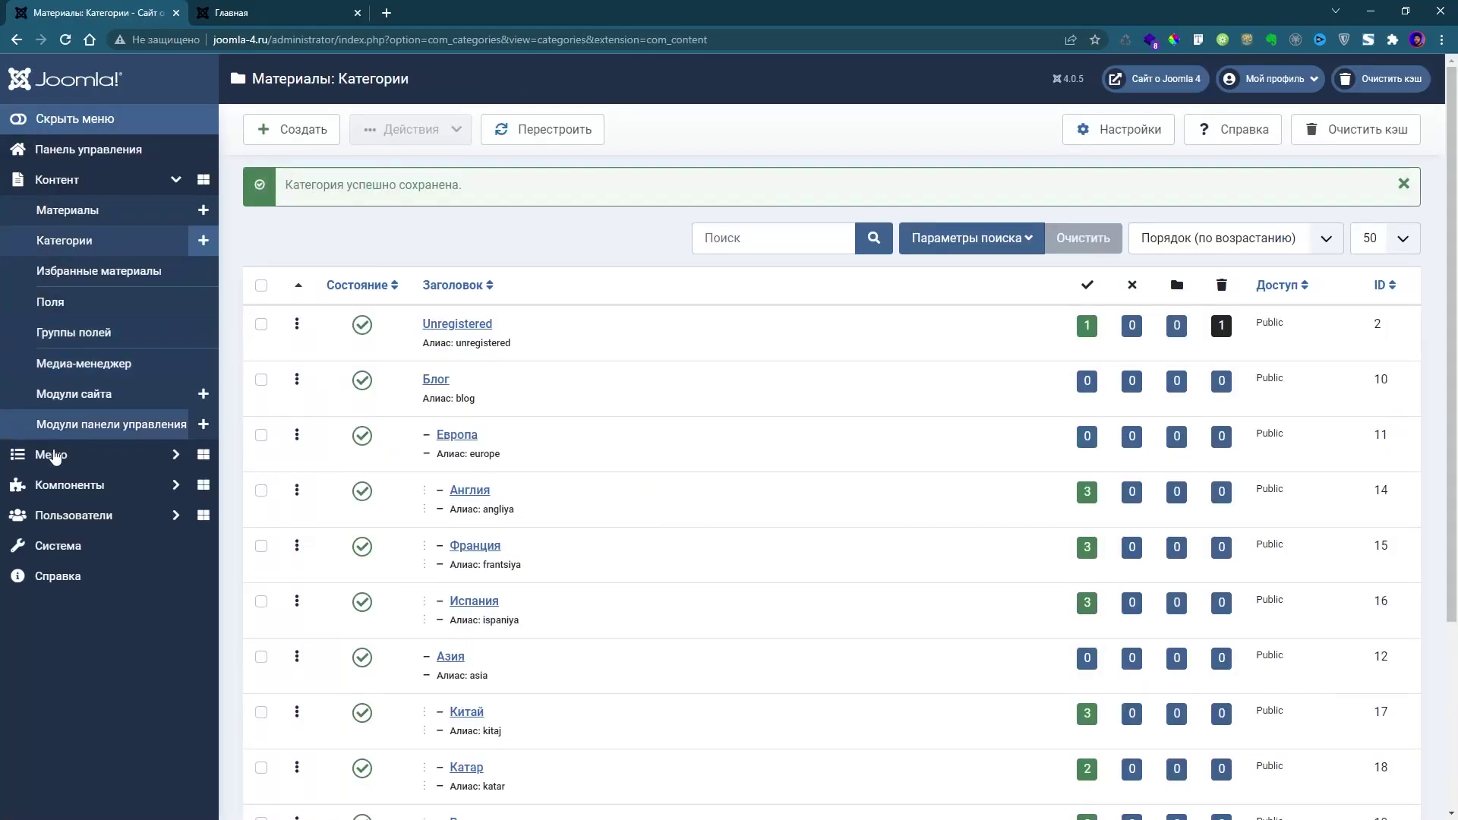
Step: Return to the tag list and check the number of items assigned to the tag Англия
left_click(67, 487)
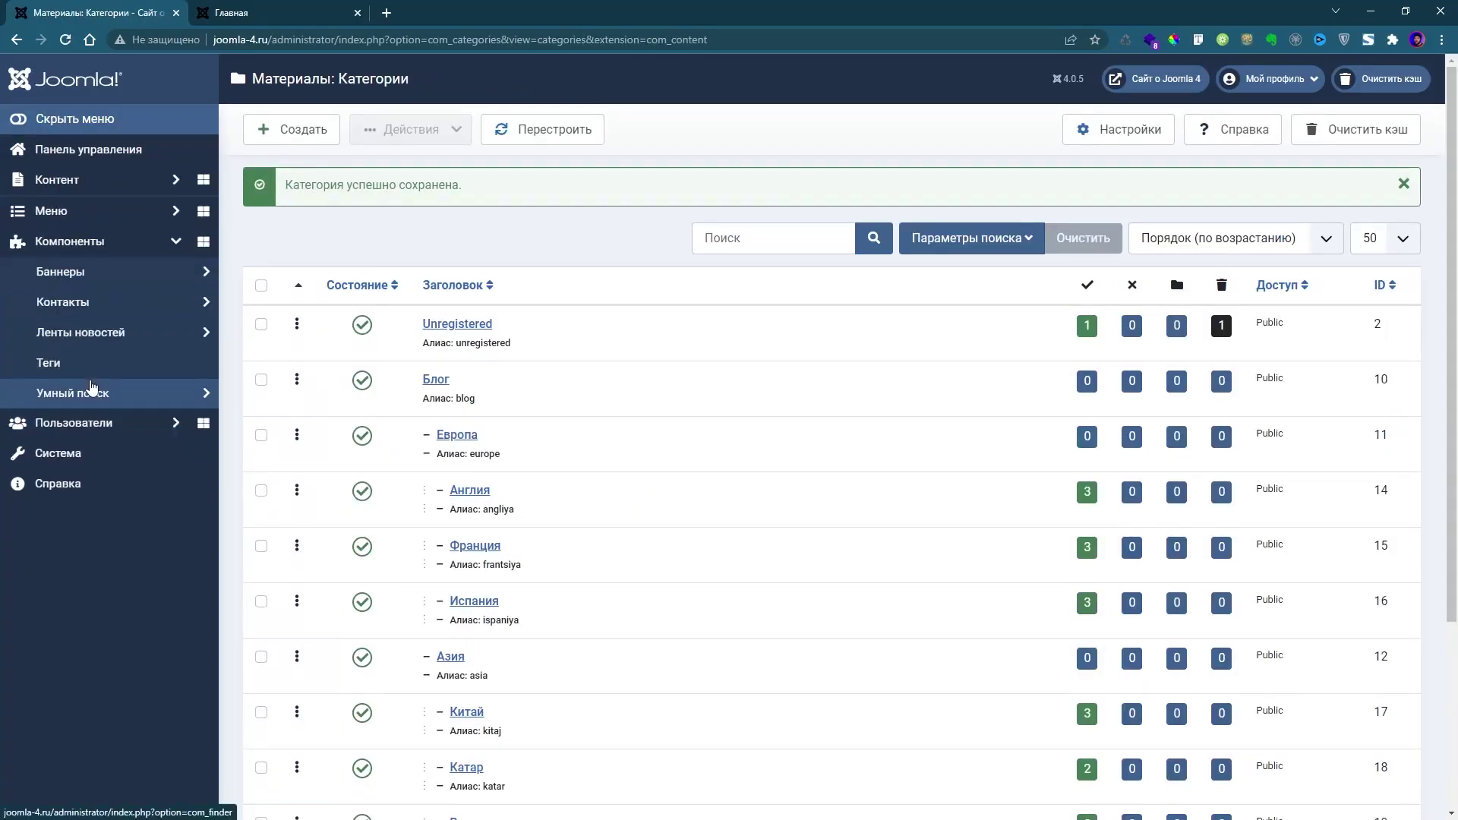
left_click(63, 363)
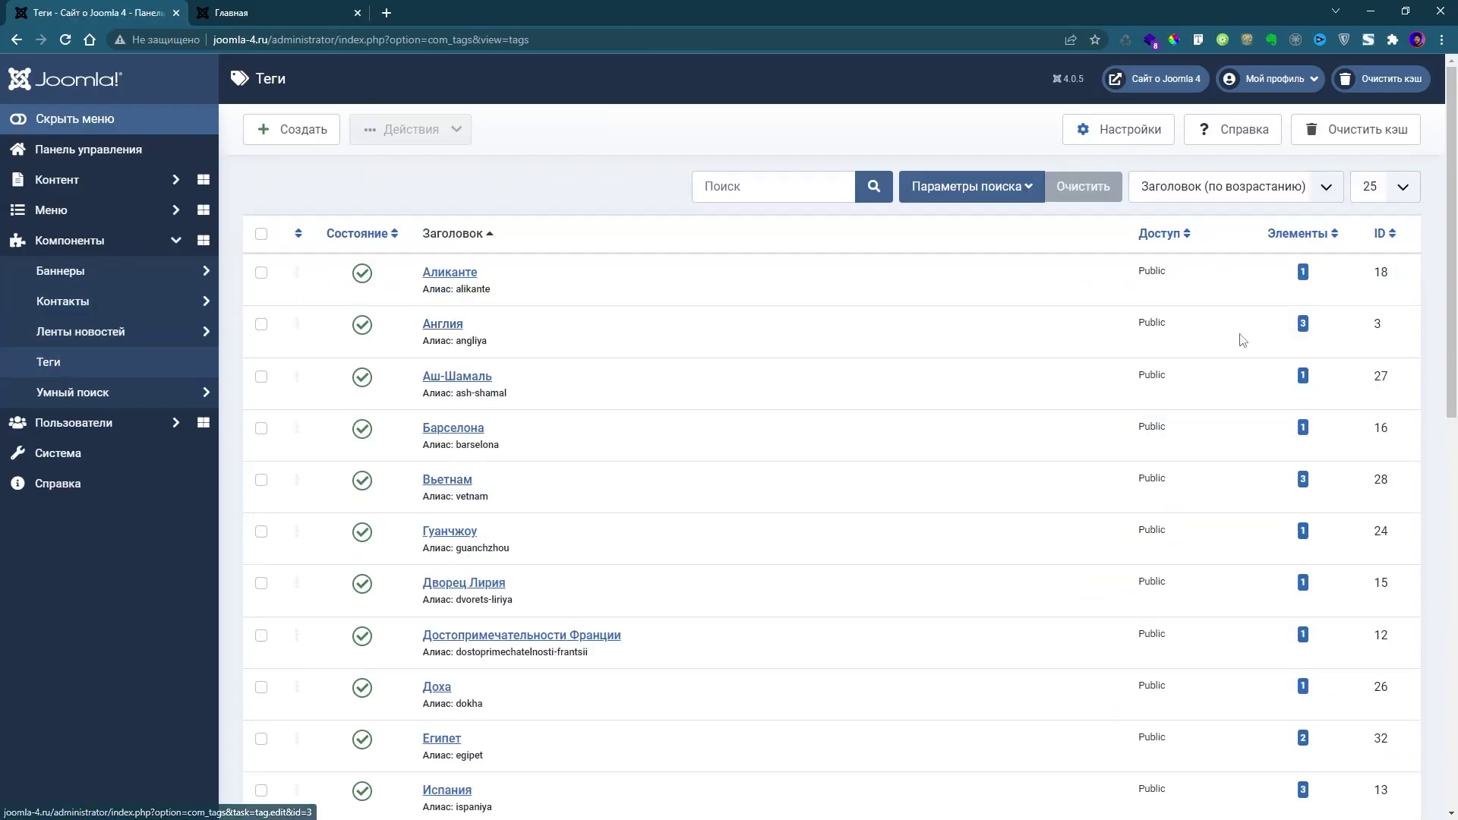
left_click(1313, 329)
left_click(1322, 329)
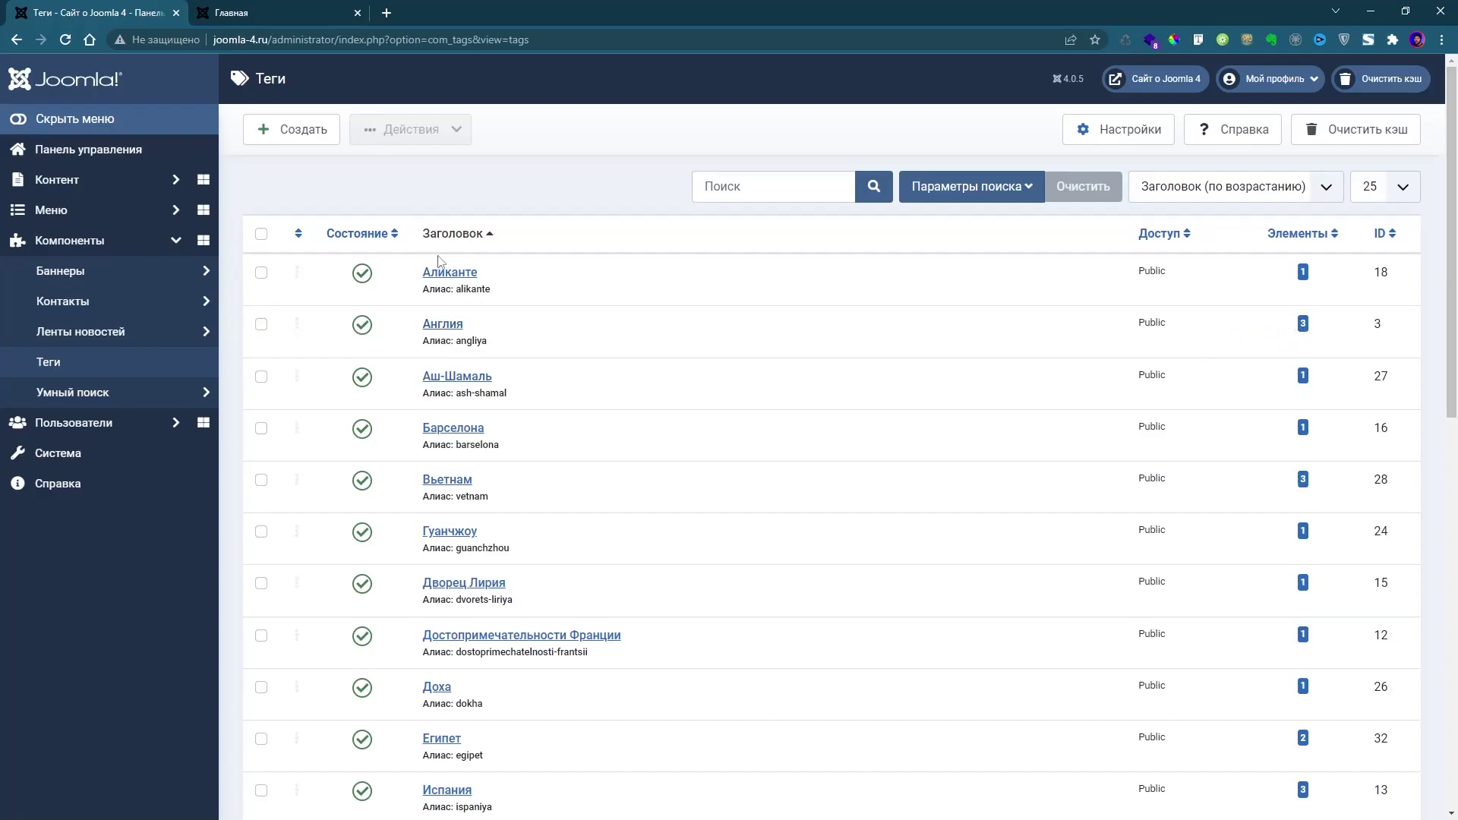
Step: Open the Англия category page on the public site to check the tags assigned to the category
left_click(270, 11)
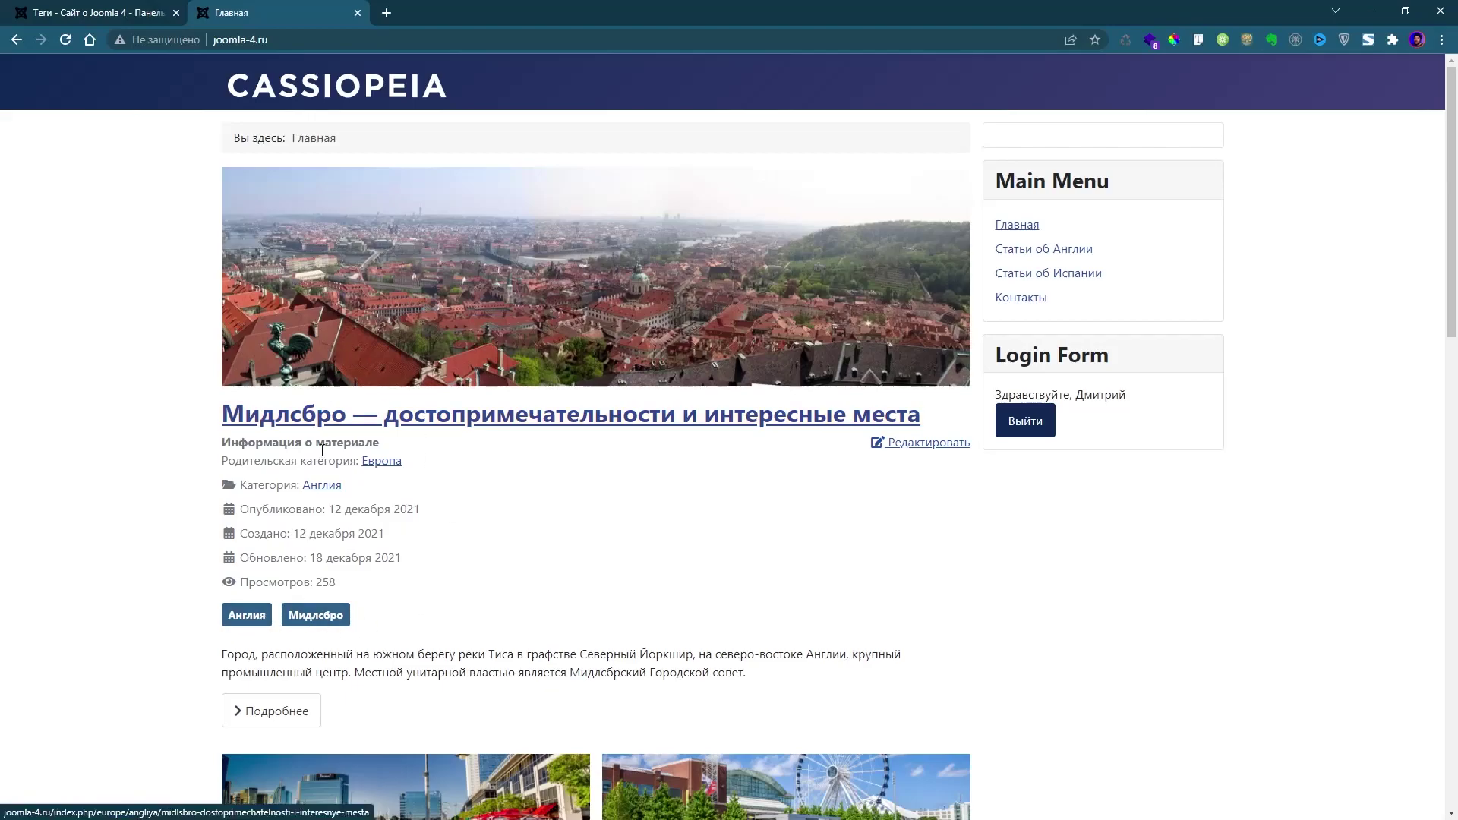
left_click(326, 490)
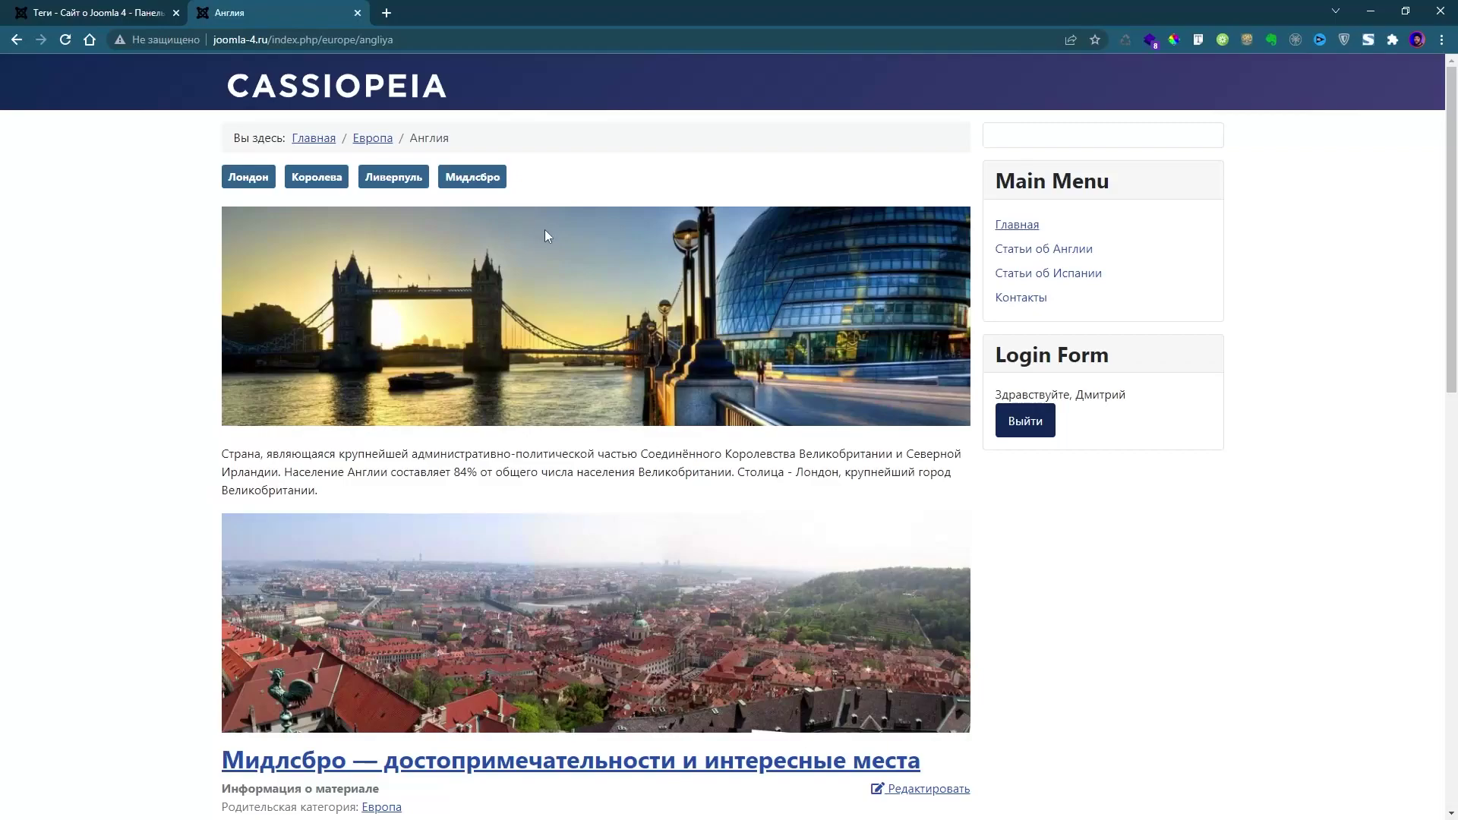
Step: View the items tagged Королева, open the tagged London article, and follow its Королева tag
left_click(321, 184)
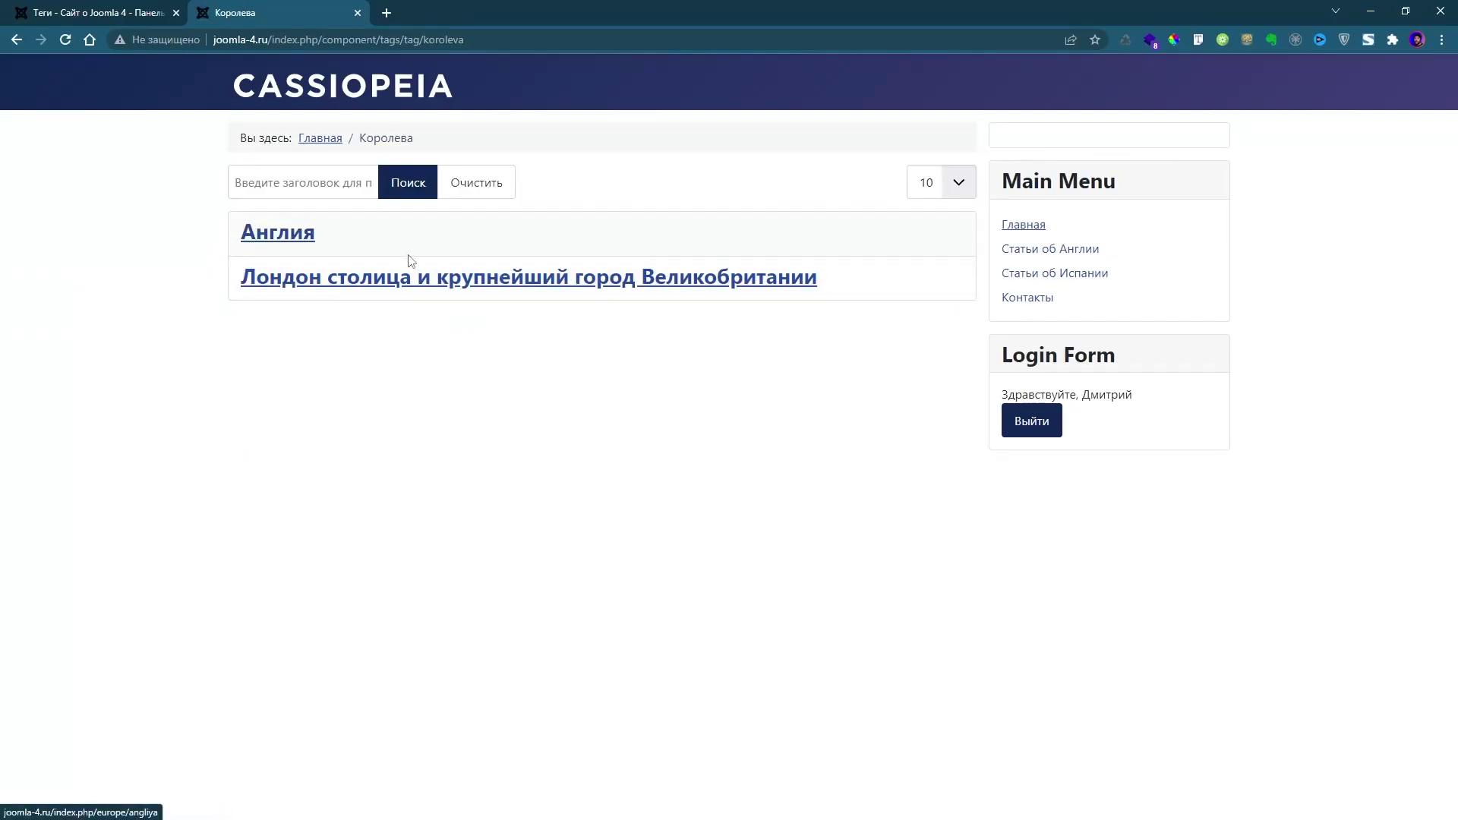
left_click(426, 286)
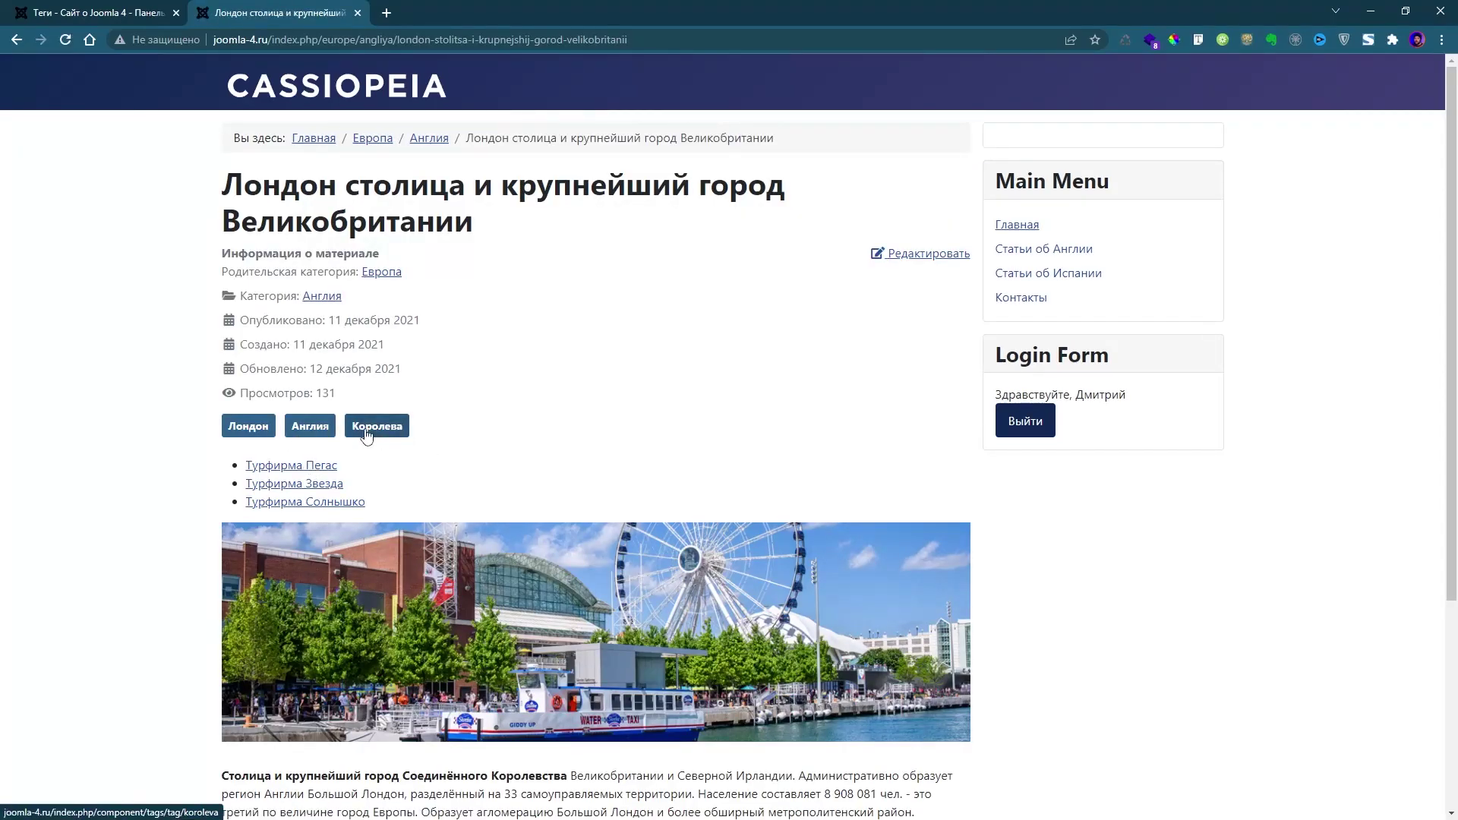
left_click(367, 437)
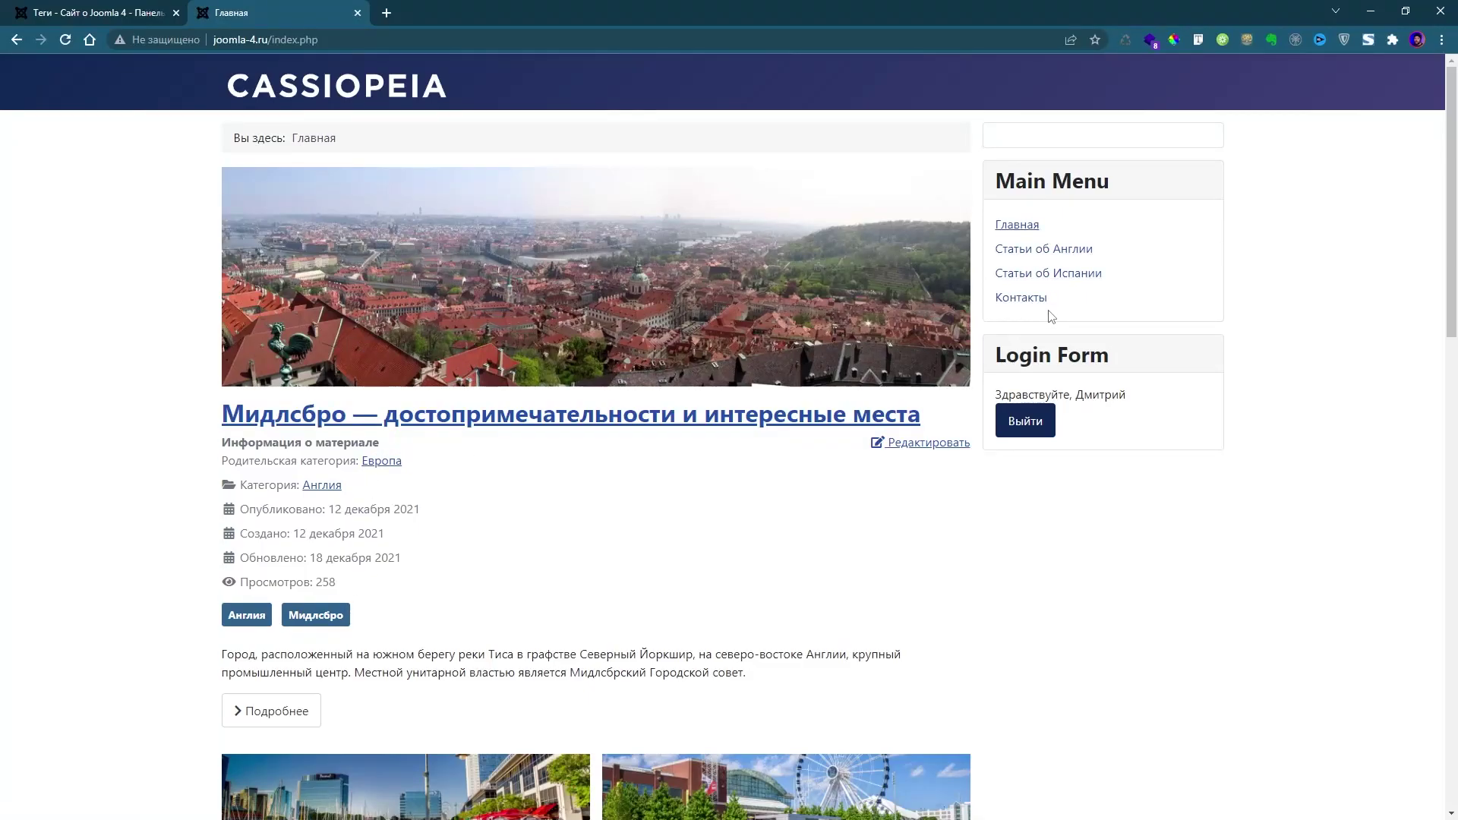
Step: Return to the admin site and start a new Main Menu item of the type Теги that displays a list of tags
left_click(139, 15)
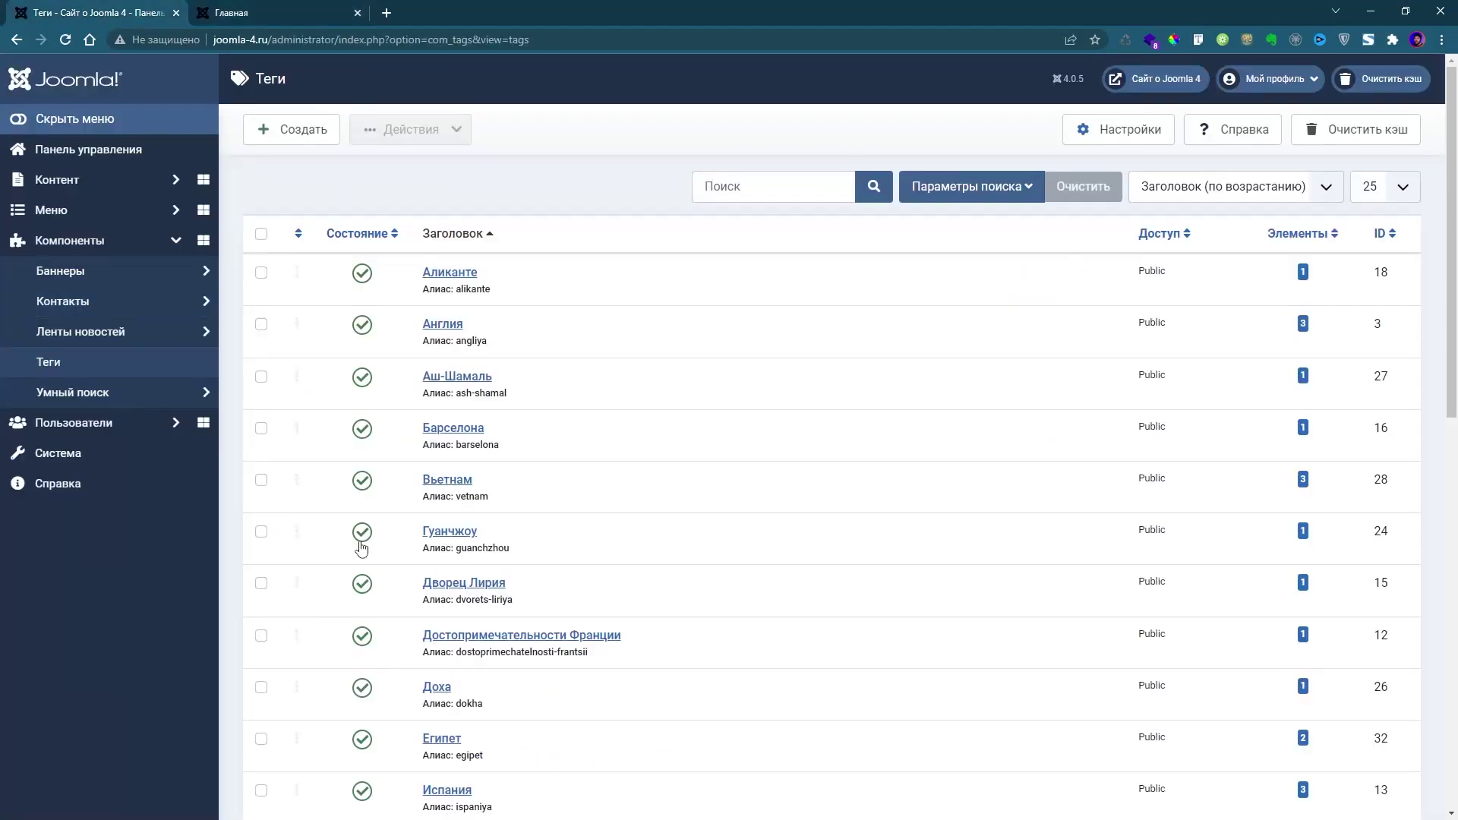
left_click(98, 212)
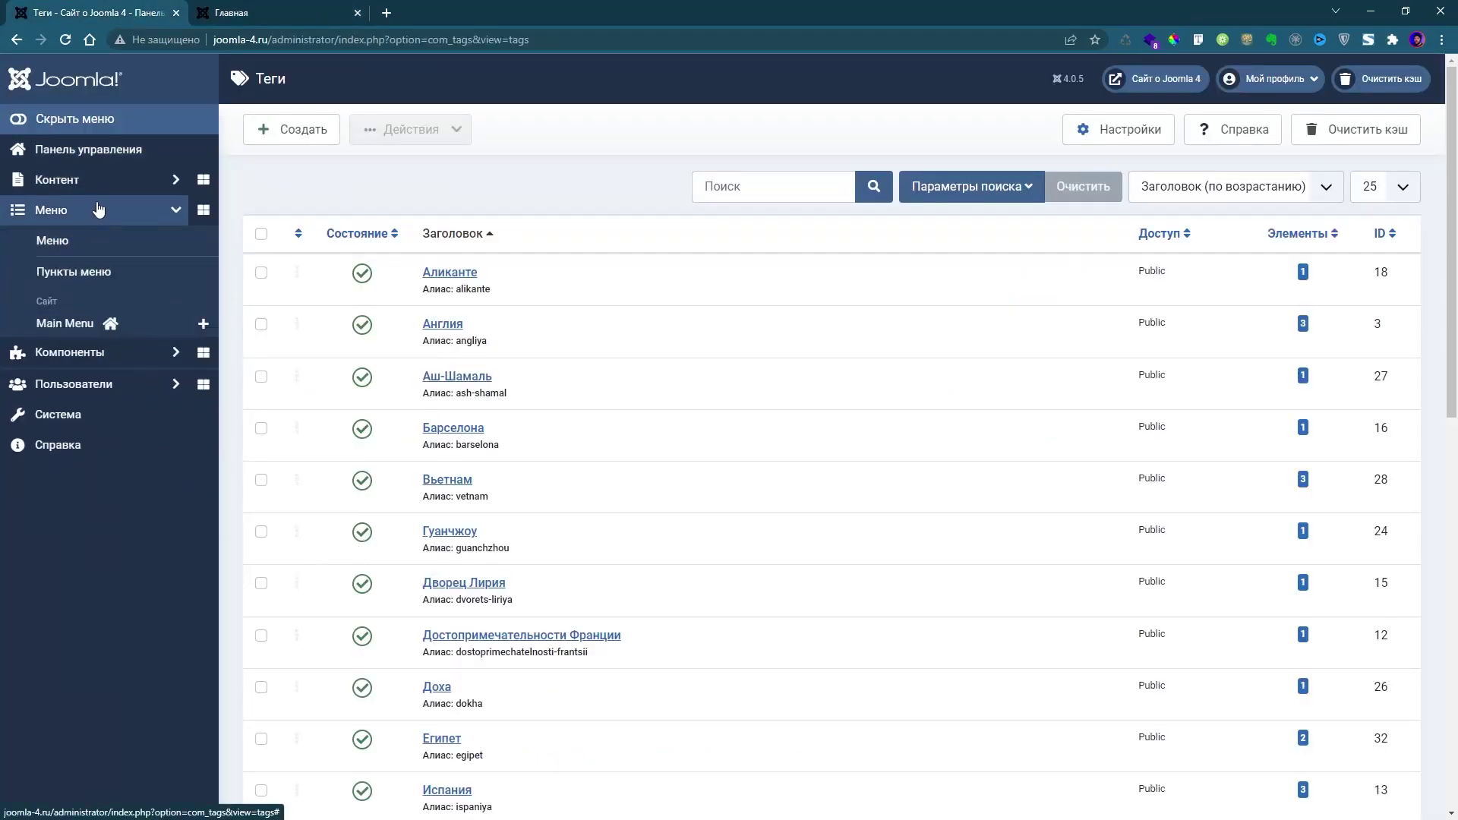
left_click(54, 332)
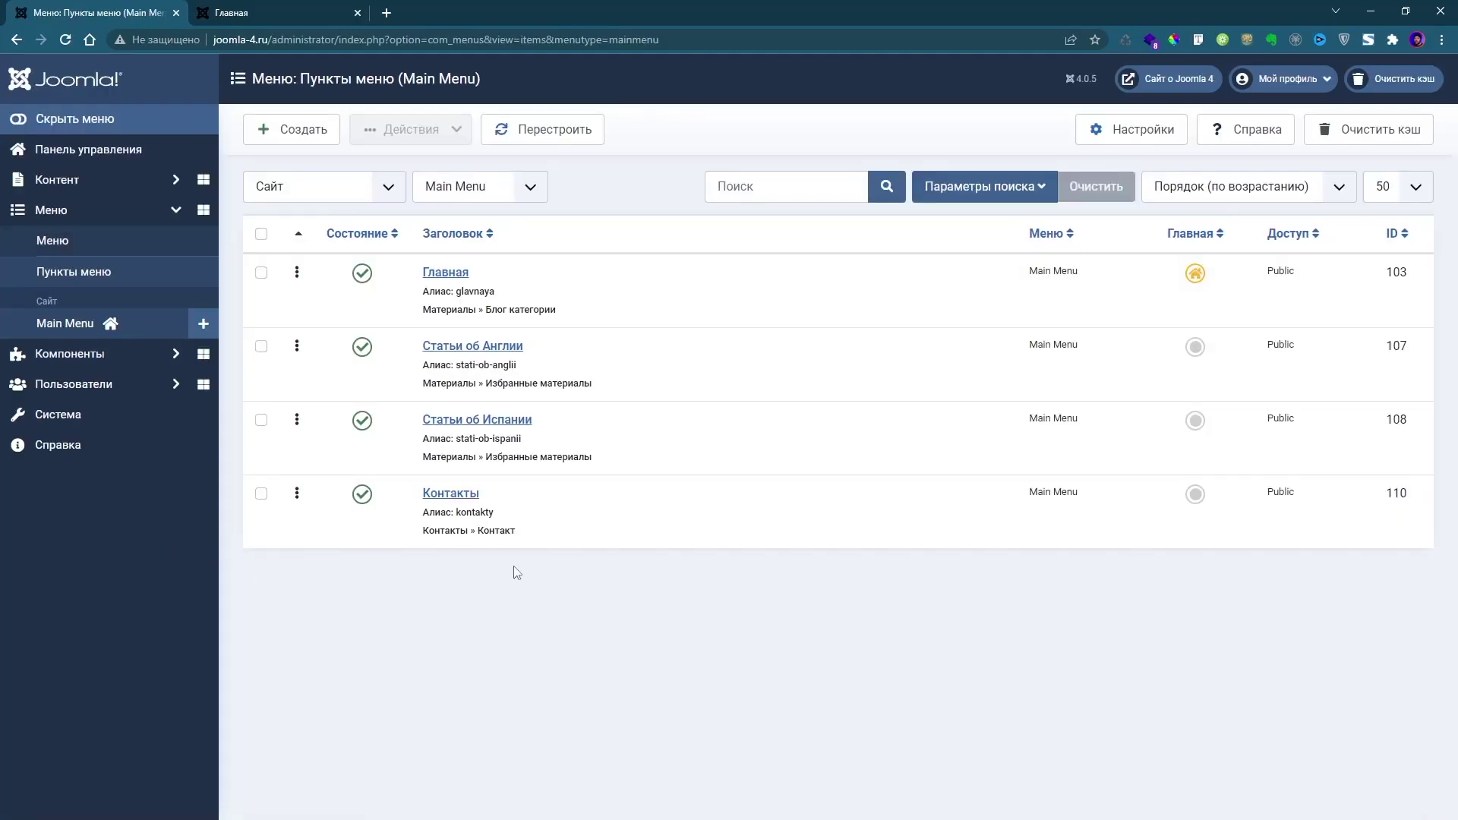
left_click(316, 134)
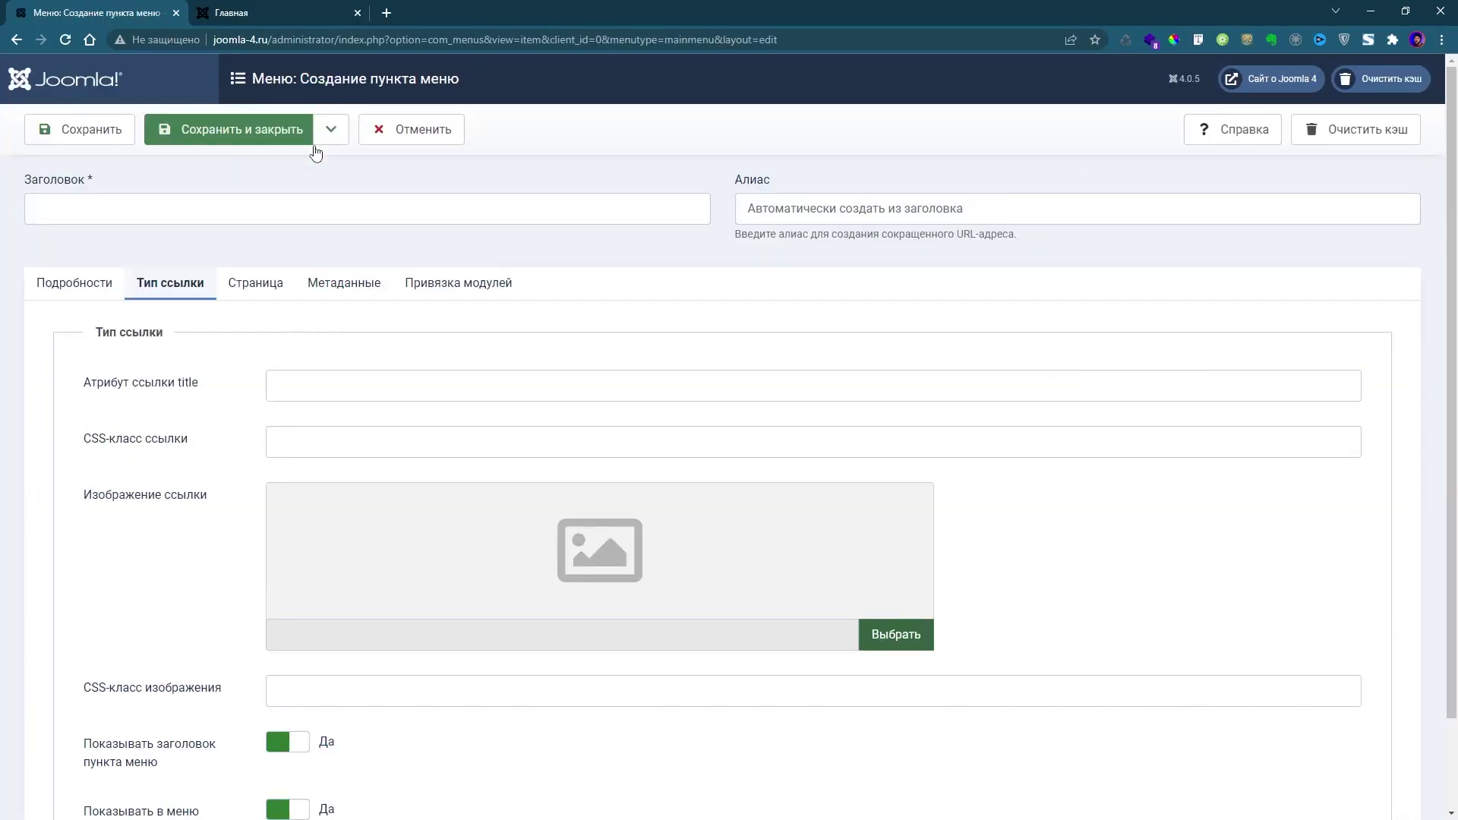
left_click(78, 284)
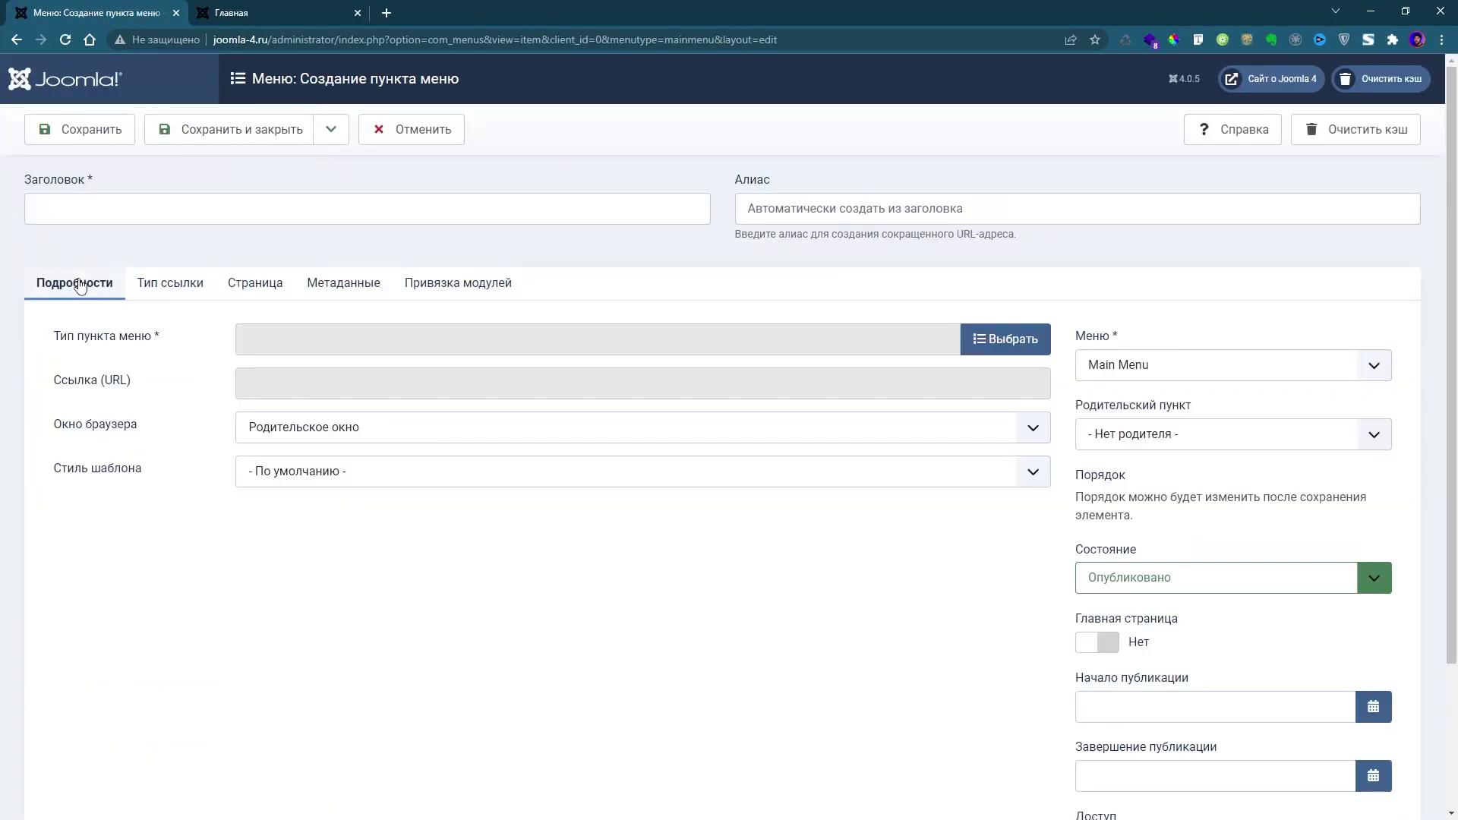
left_click(996, 340)
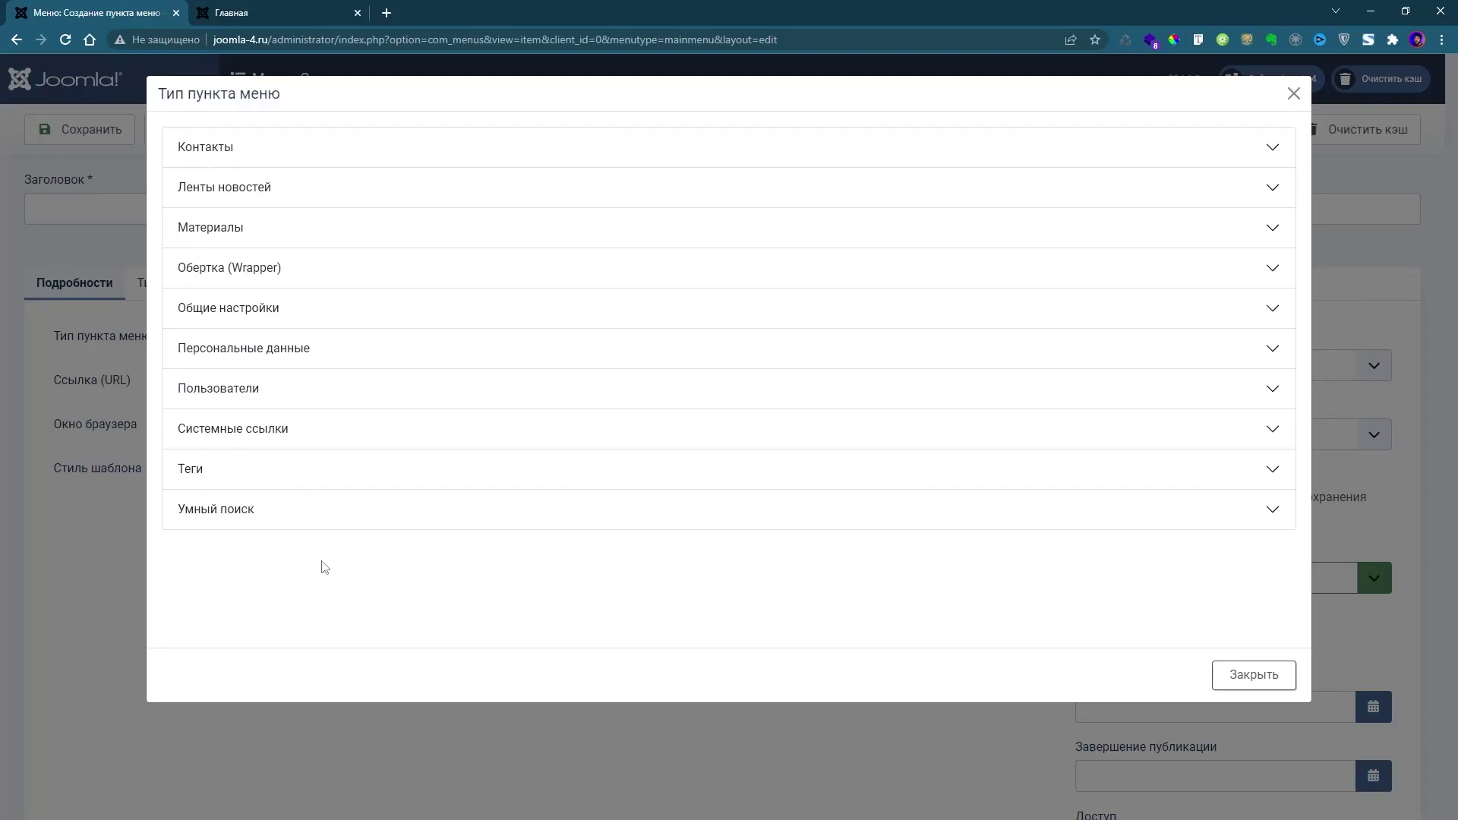
left_click(214, 475)
scroll(292, 524, "down", 1)
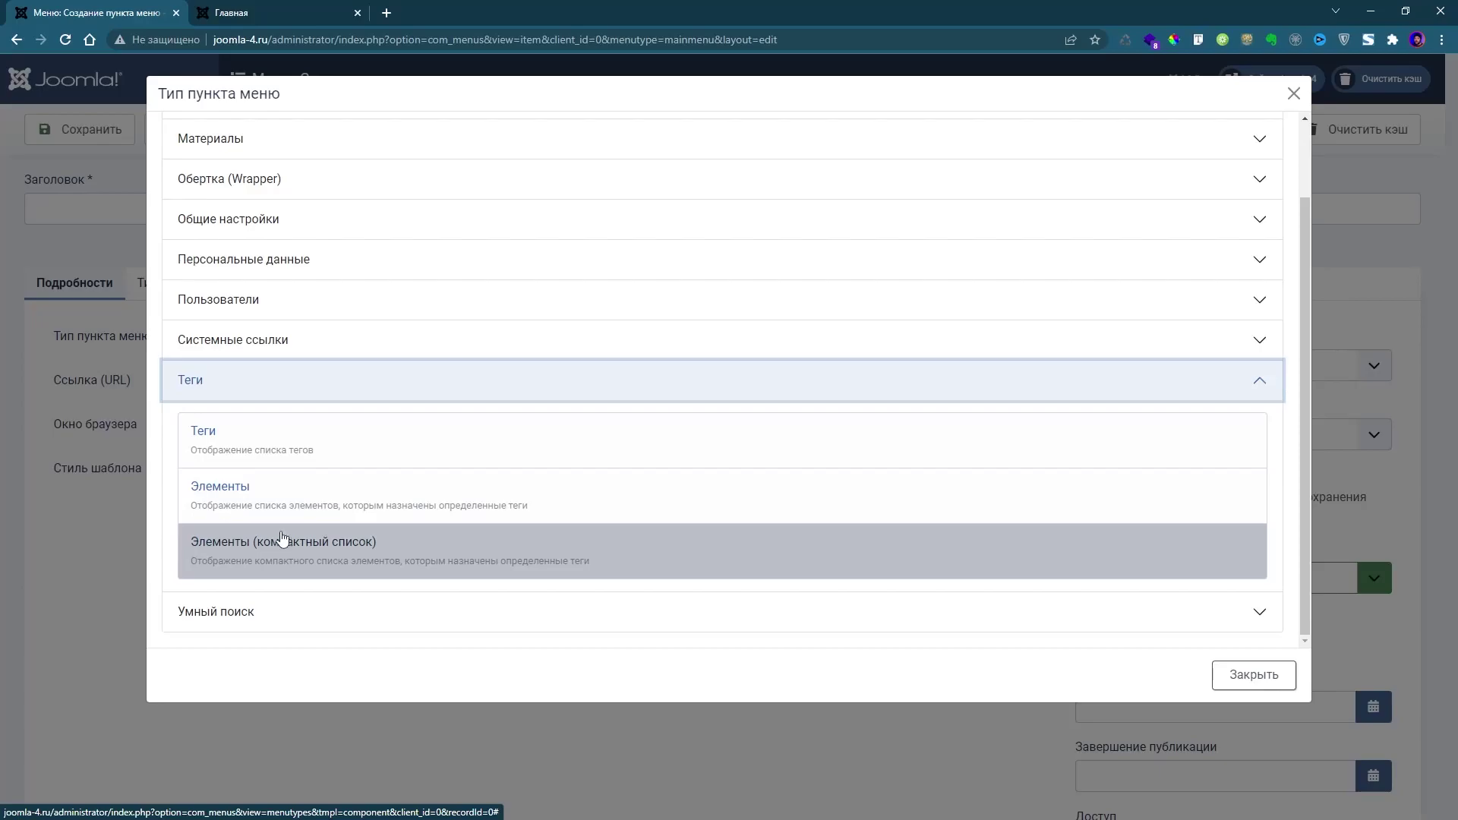
left_click(280, 451)
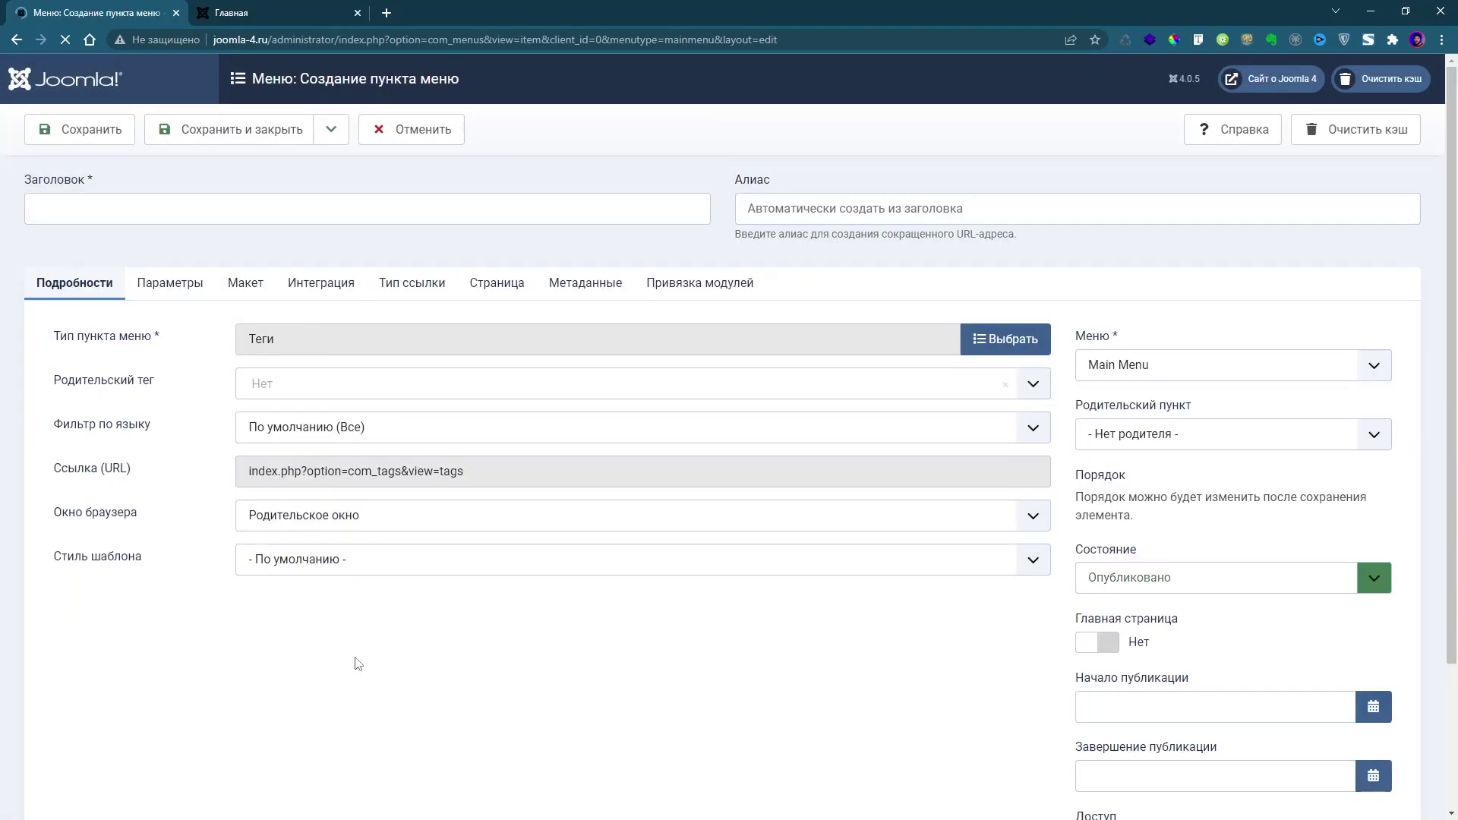
Step: Title the new menu item Облако тегов and set its parent tag to Корень
left_click(177, 211)
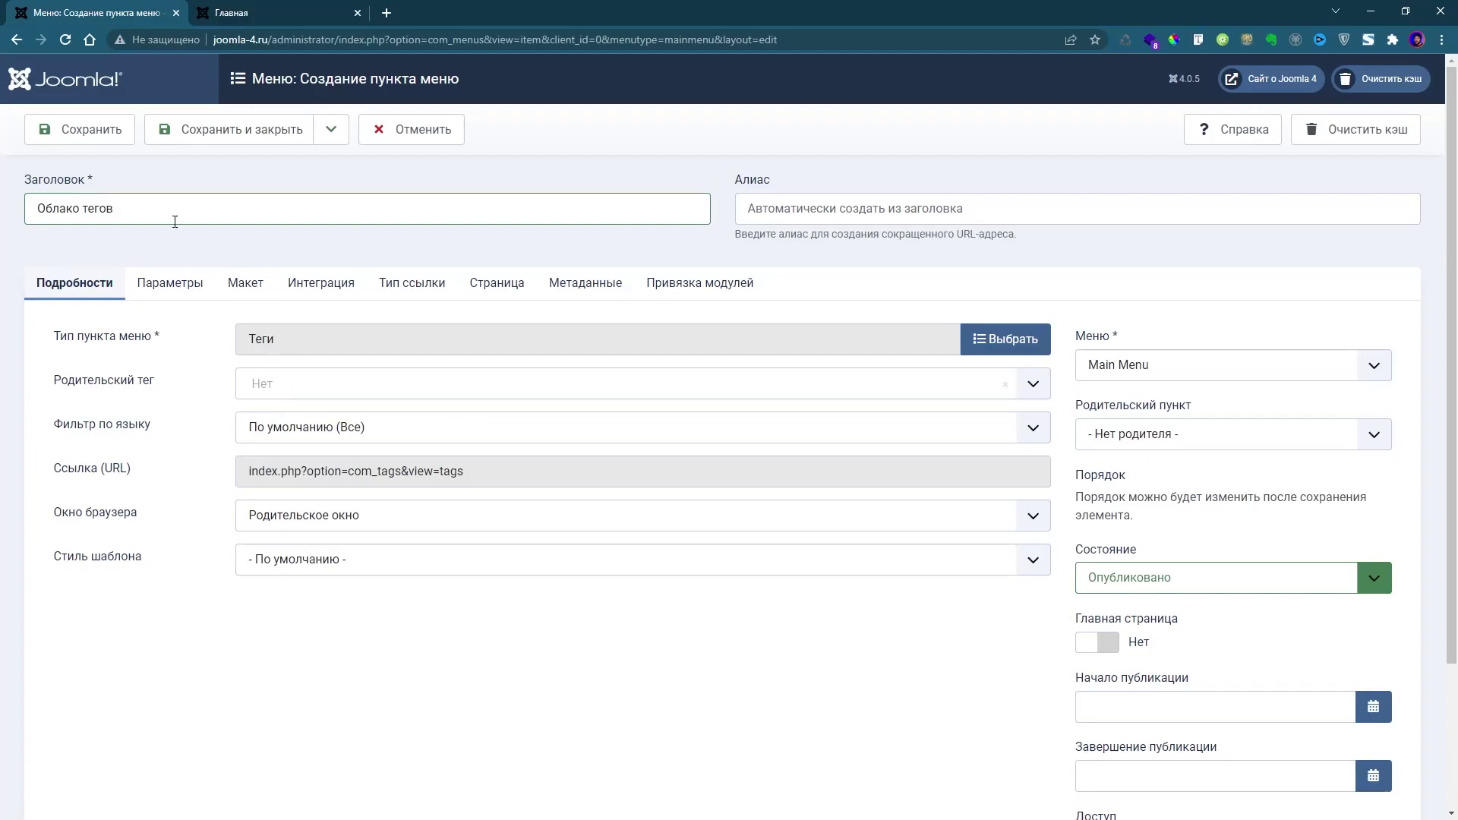
left_click(300, 388)
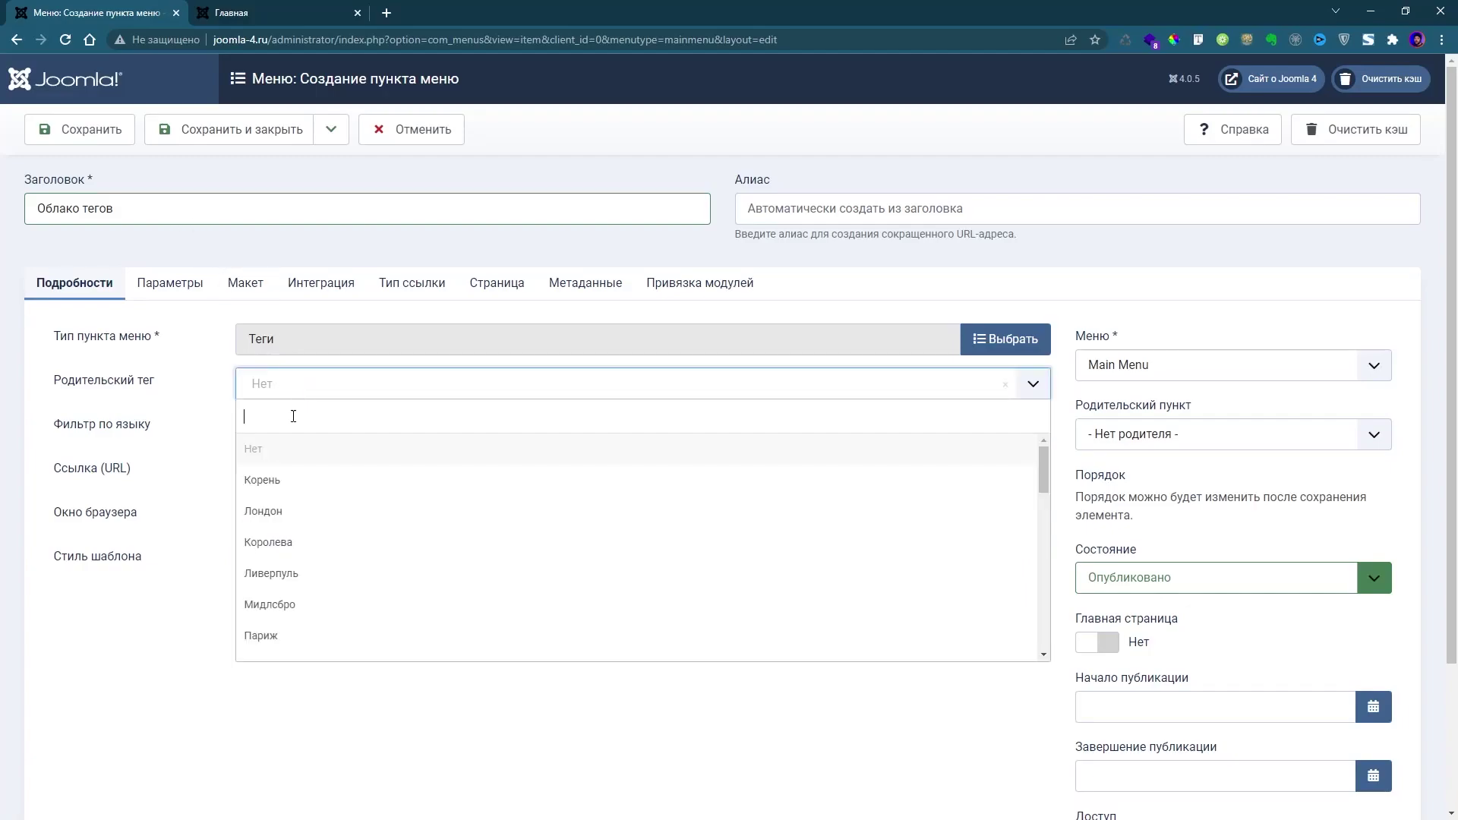
left_click(281, 488)
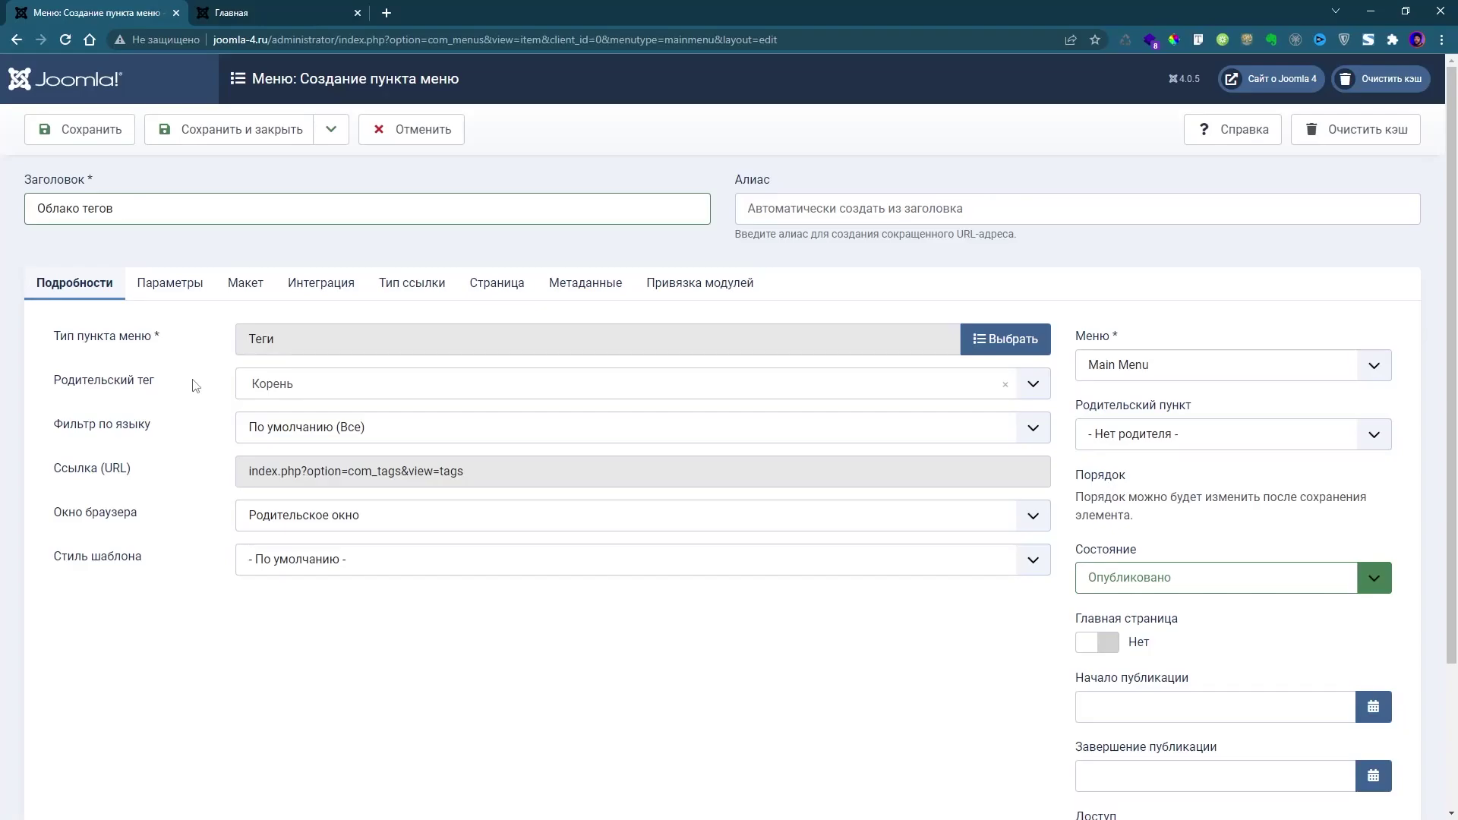
Step: Examine the menu item's tag display parameters, layout settings including the number of items, and RSS link options
left_click(175, 287)
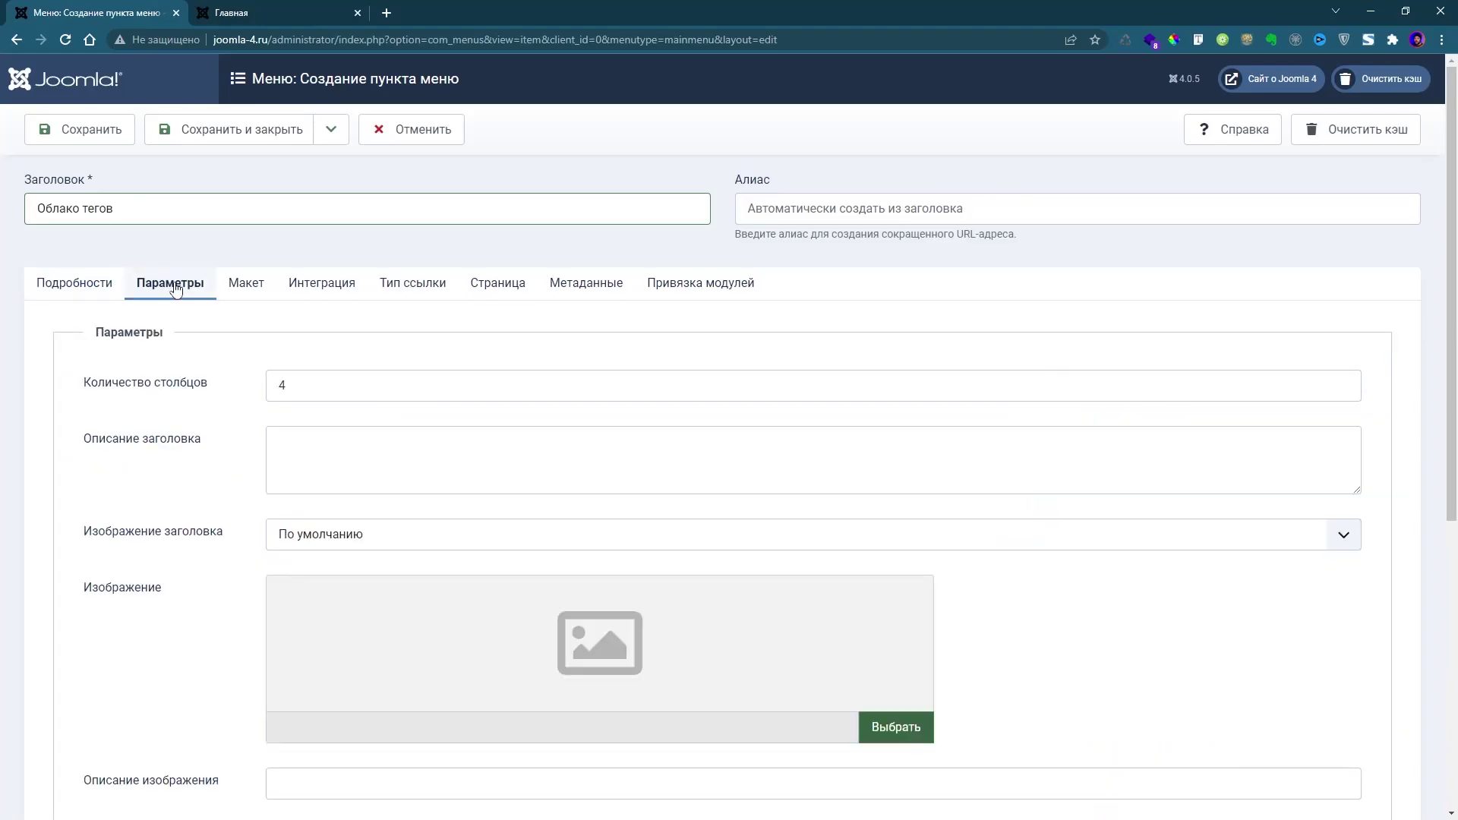
scroll(325, 459, "down", 5)
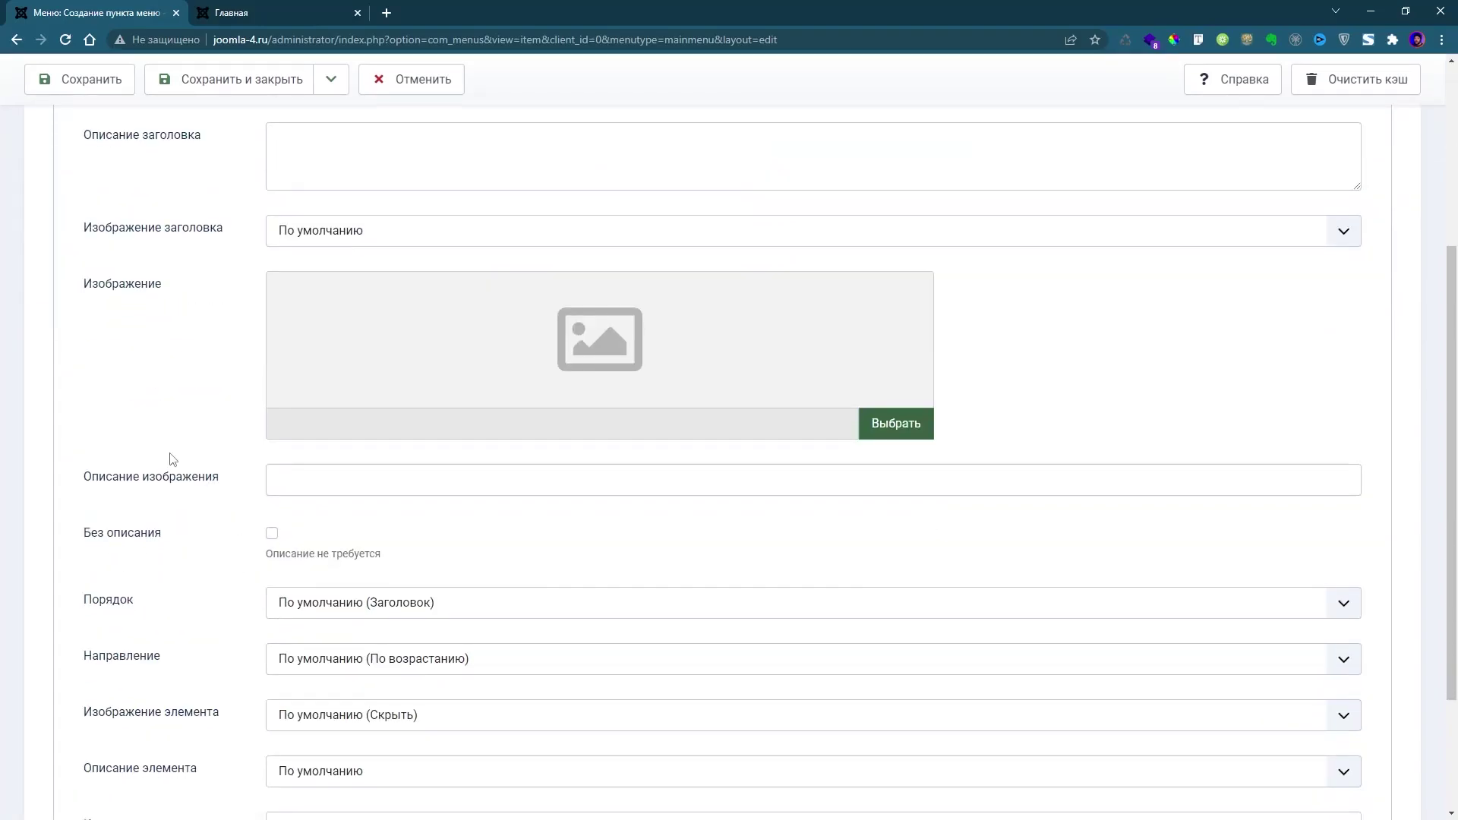
scroll(182, 593, "down", 2)
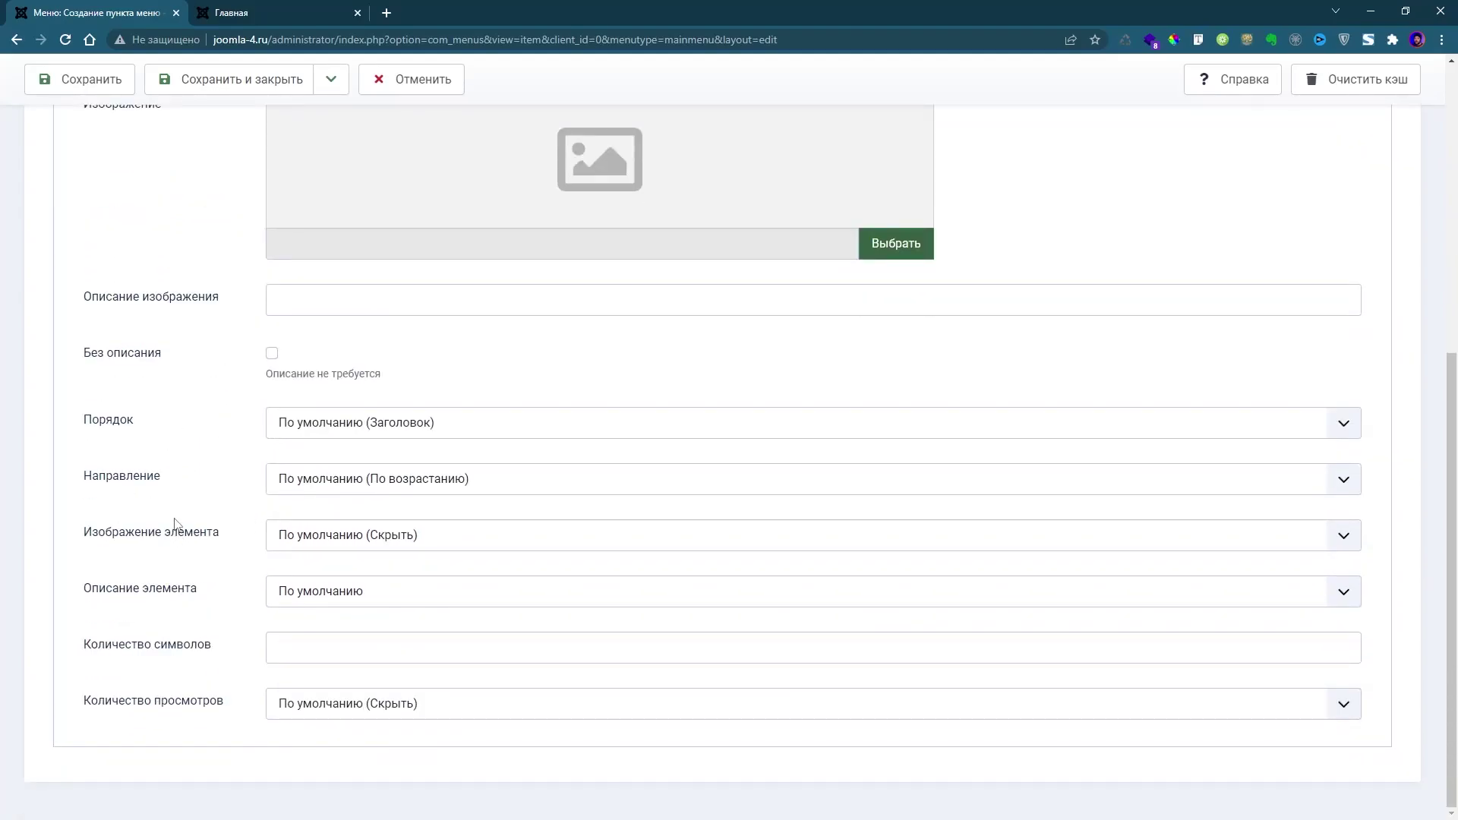
scroll(202, 678, "up", 5)
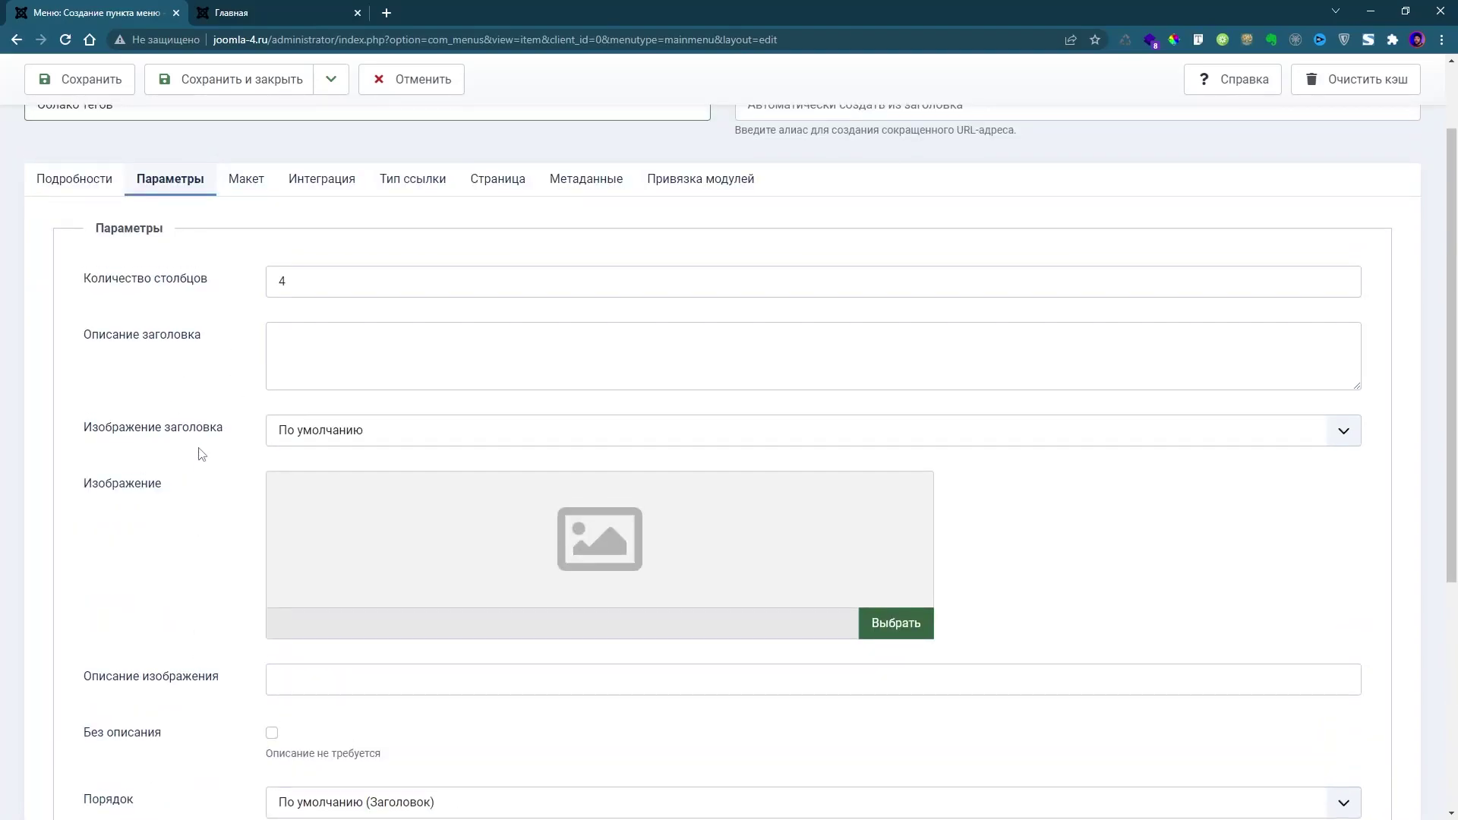
left_click(248, 181)
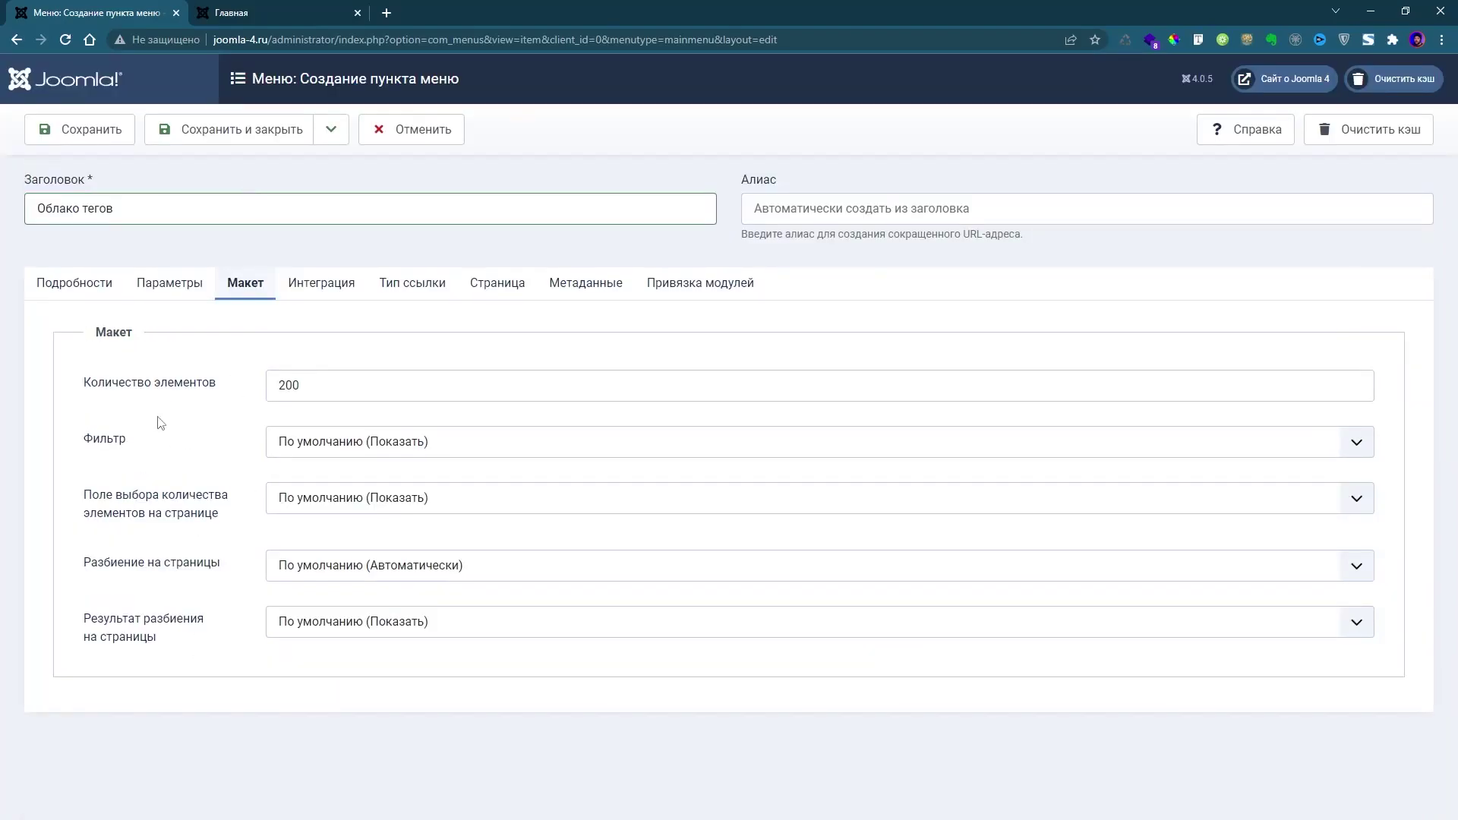
left_click_drag(324, 379, 256, 391)
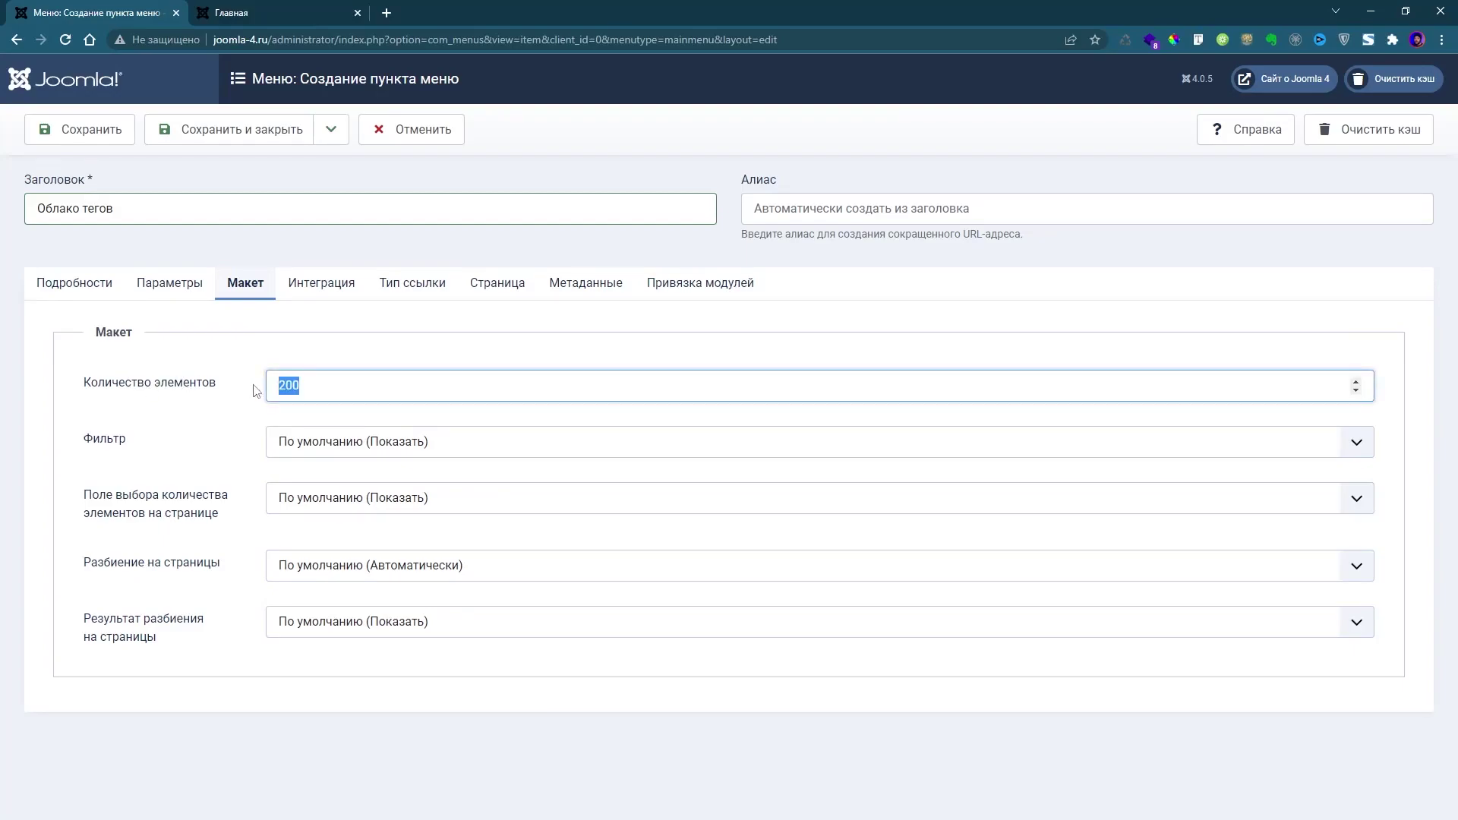
left_click(313, 291)
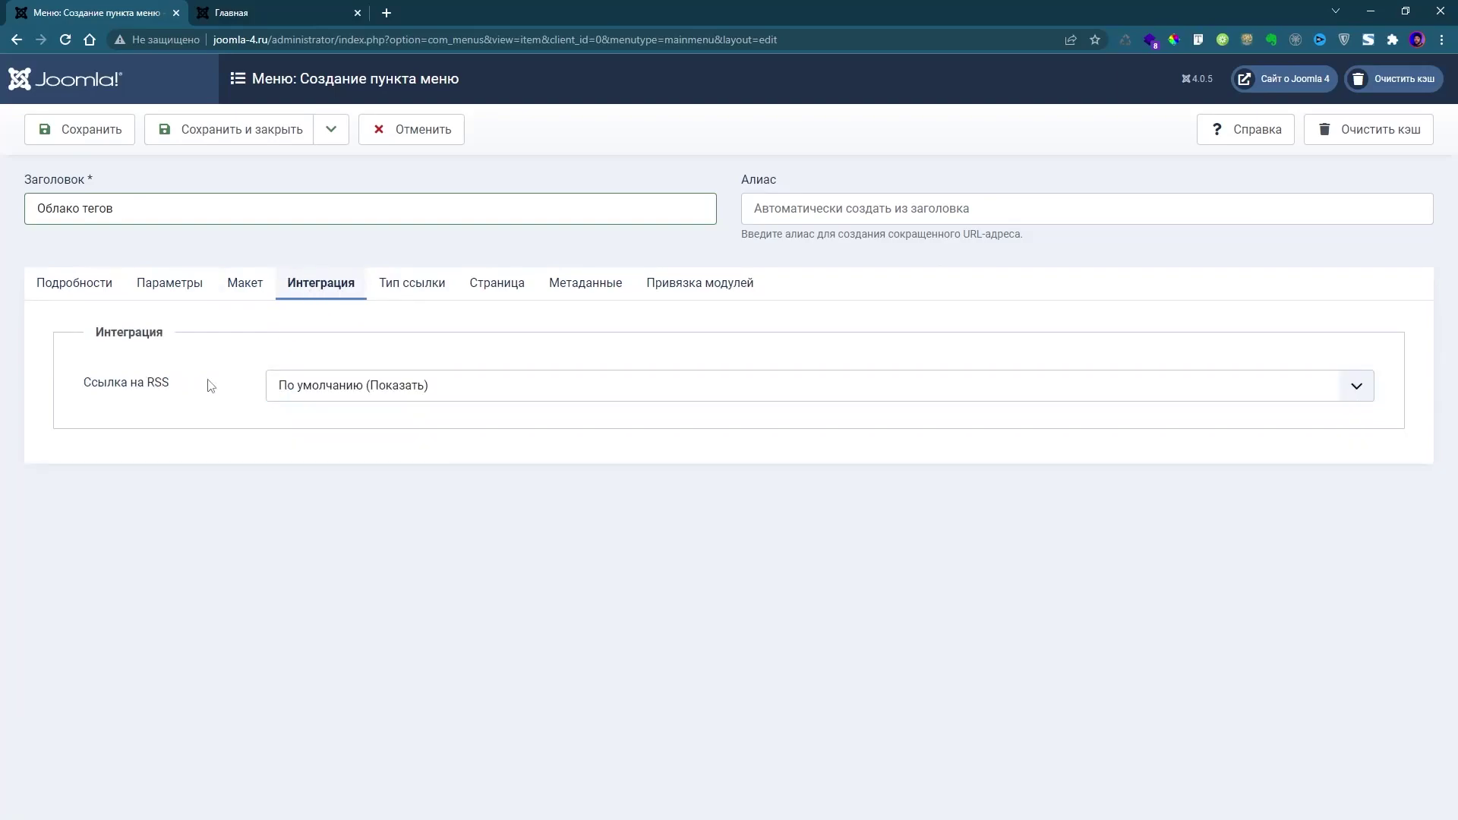
left_click(360, 398)
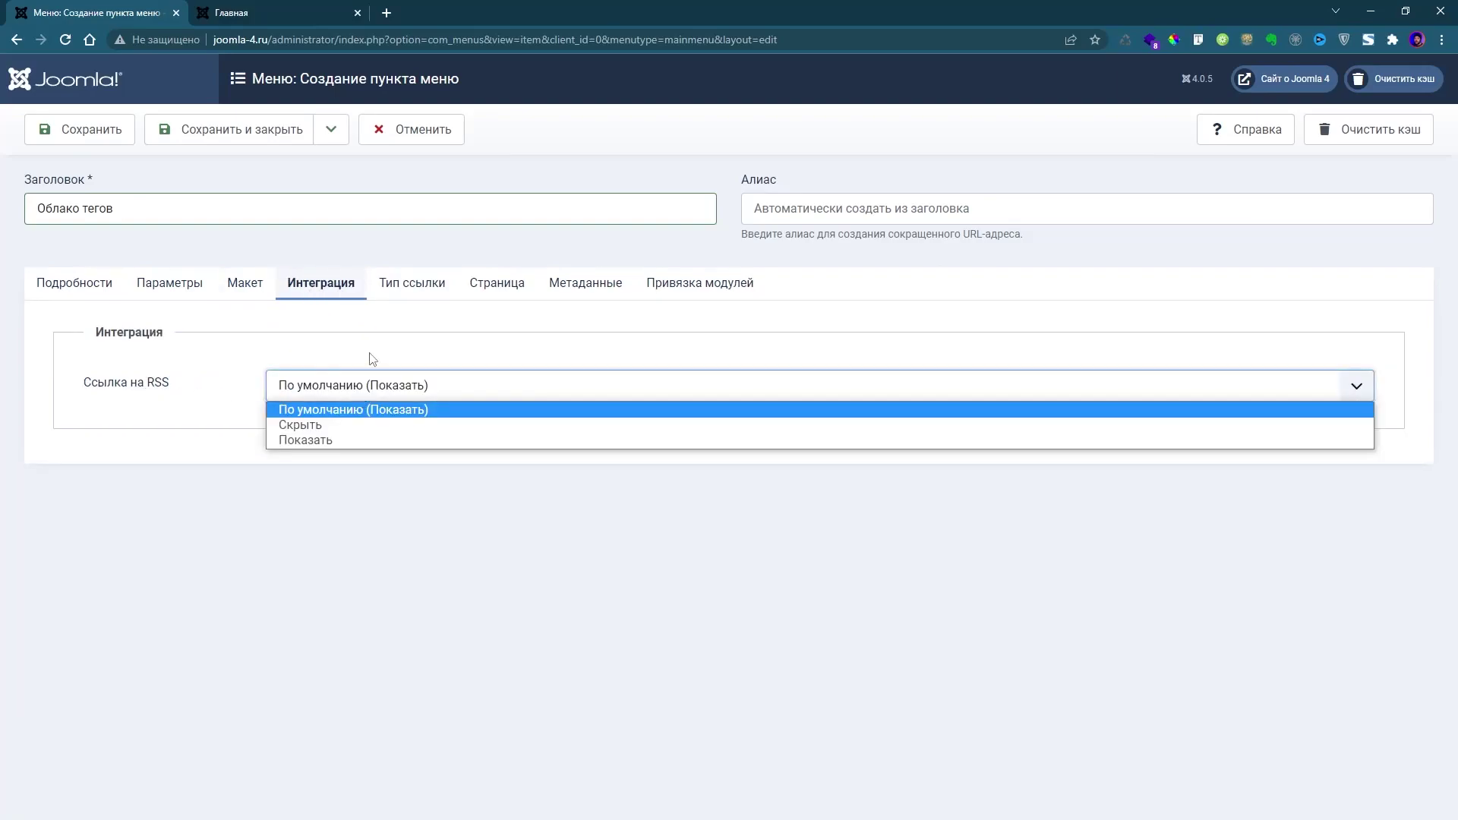
left_click(373, 358)
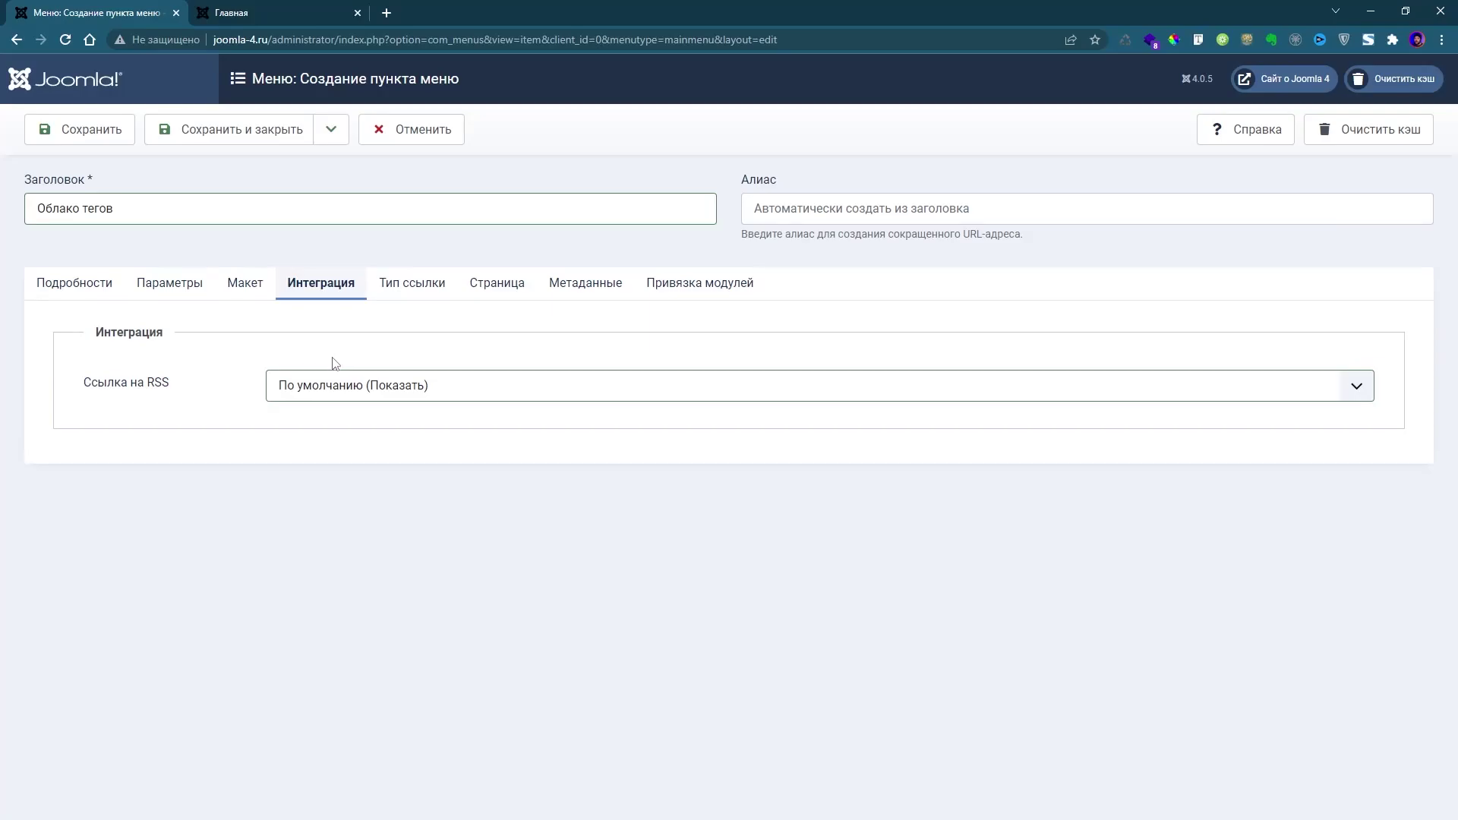
Step: Look through the menu item's link type, page and metadata settings, then save and close it
left_click(412, 285)
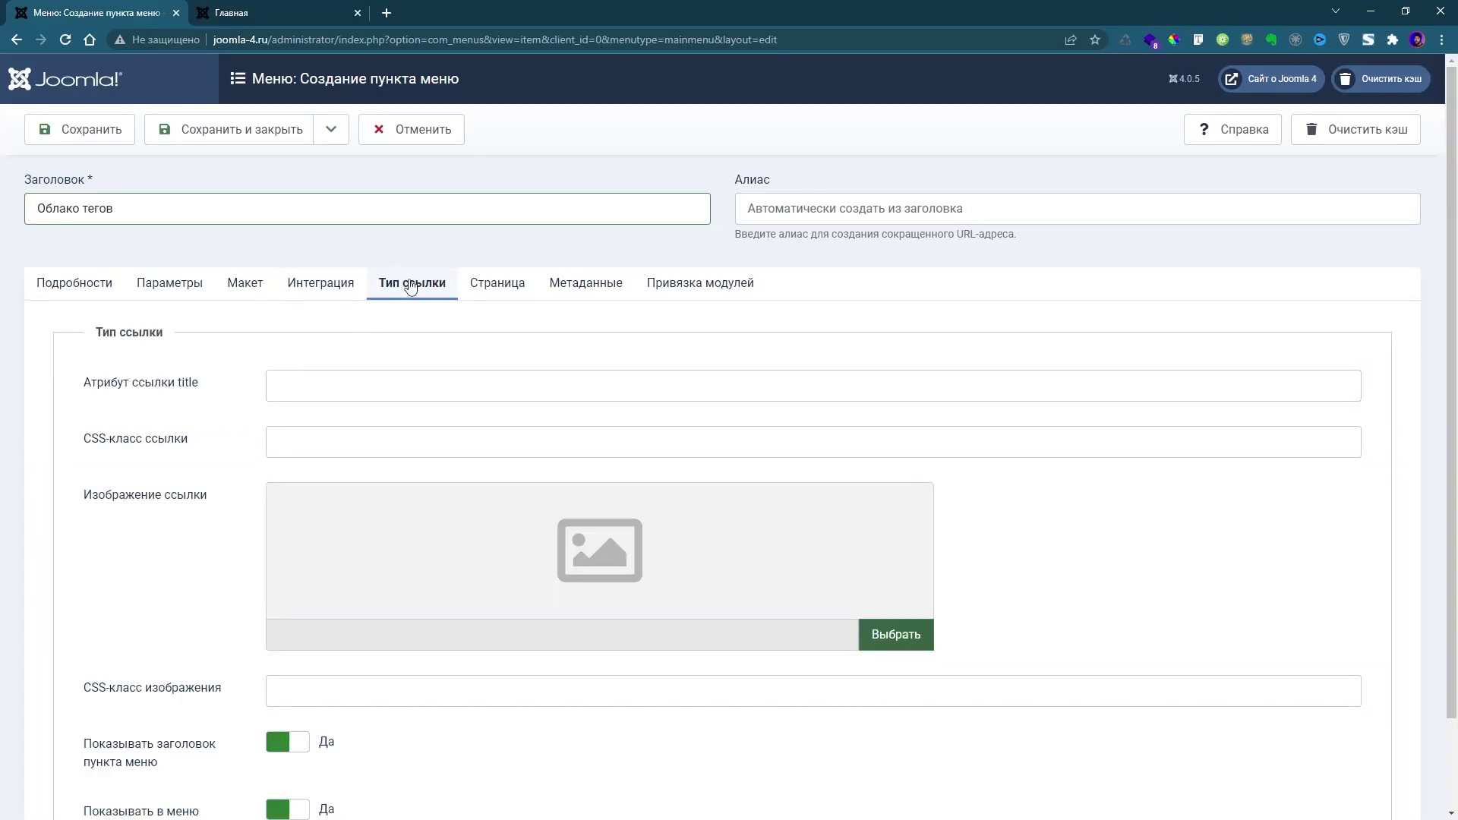
left_click(507, 288)
left_click(574, 287)
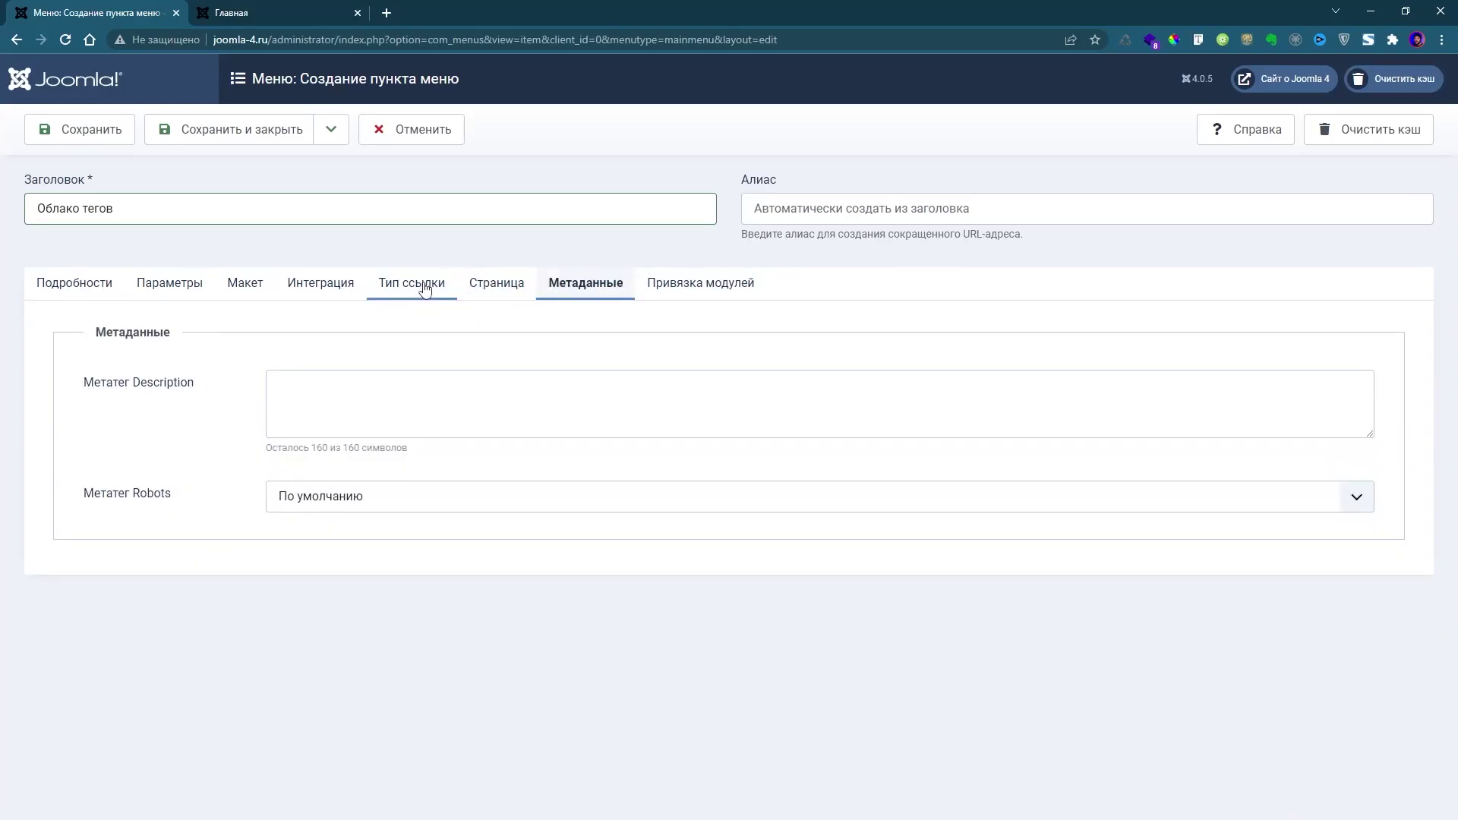
left_click(432, 284)
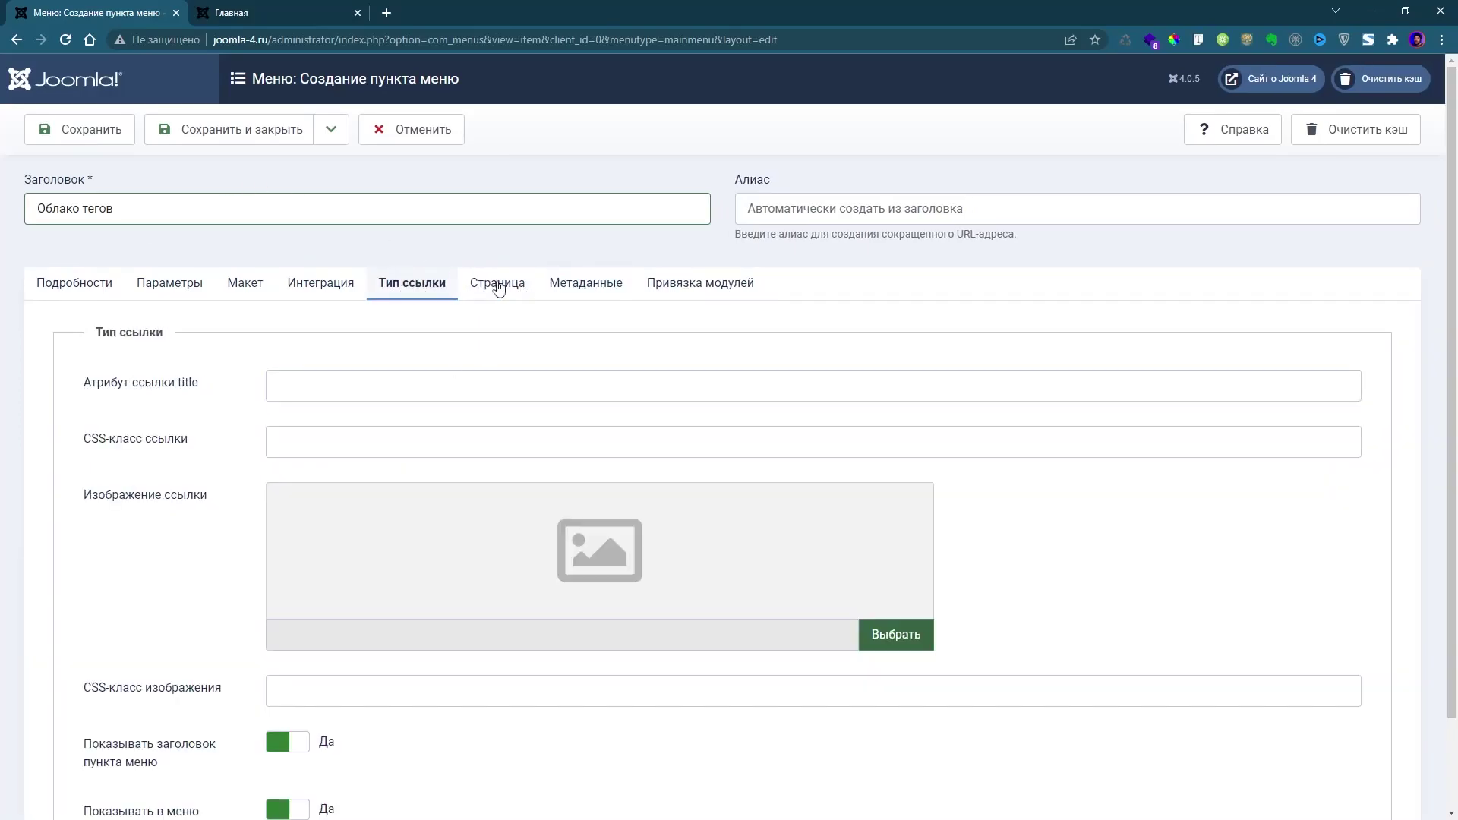
left_click(501, 287)
left_click(414, 286)
left_click(206, 132)
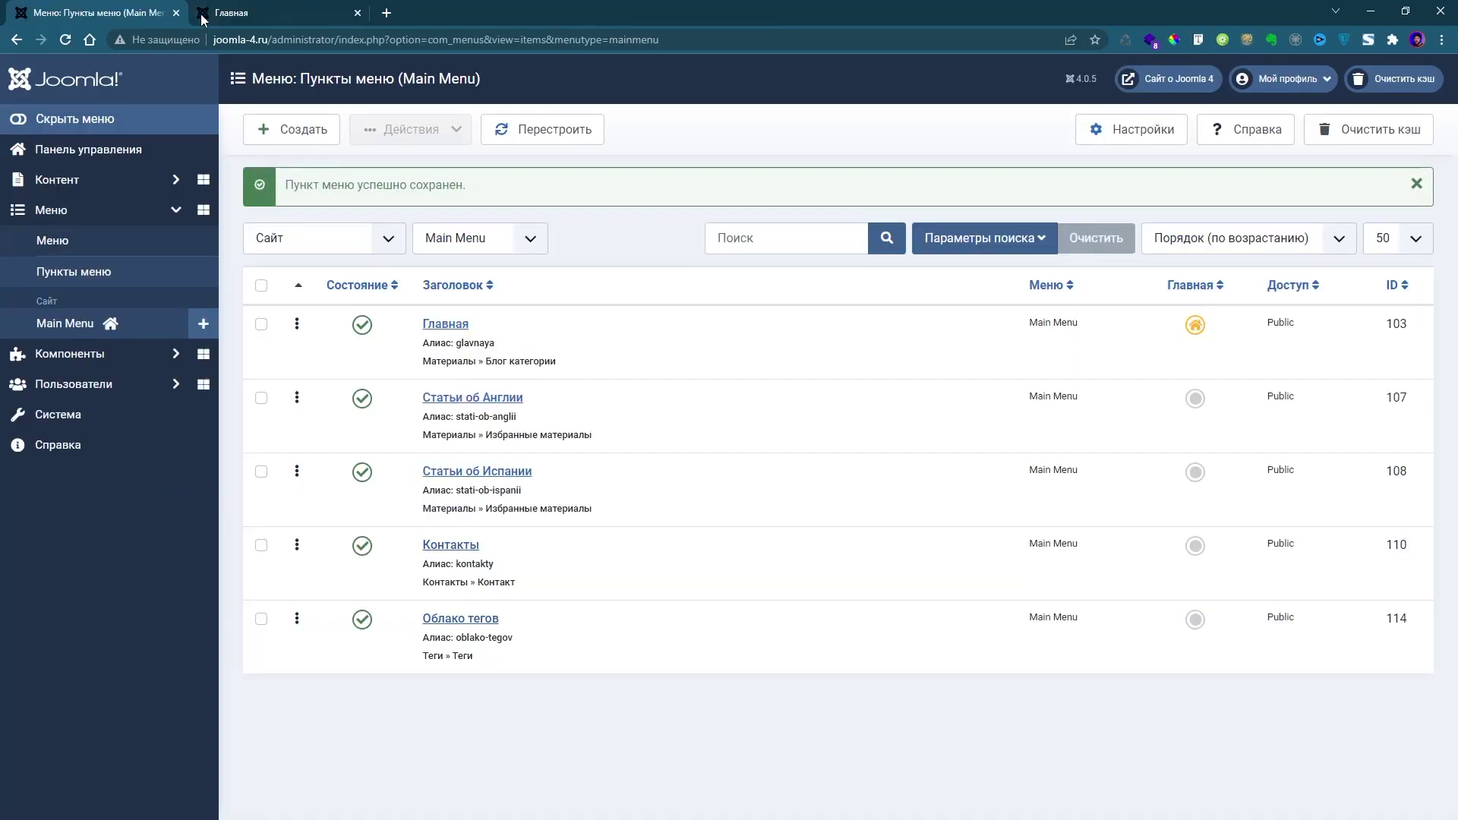
Step: Open Облако тегов from the refreshed public site and browse pages 3 and 4 of the tag list before returning to page 1
left_click(237, 15)
left_click(287, 90)
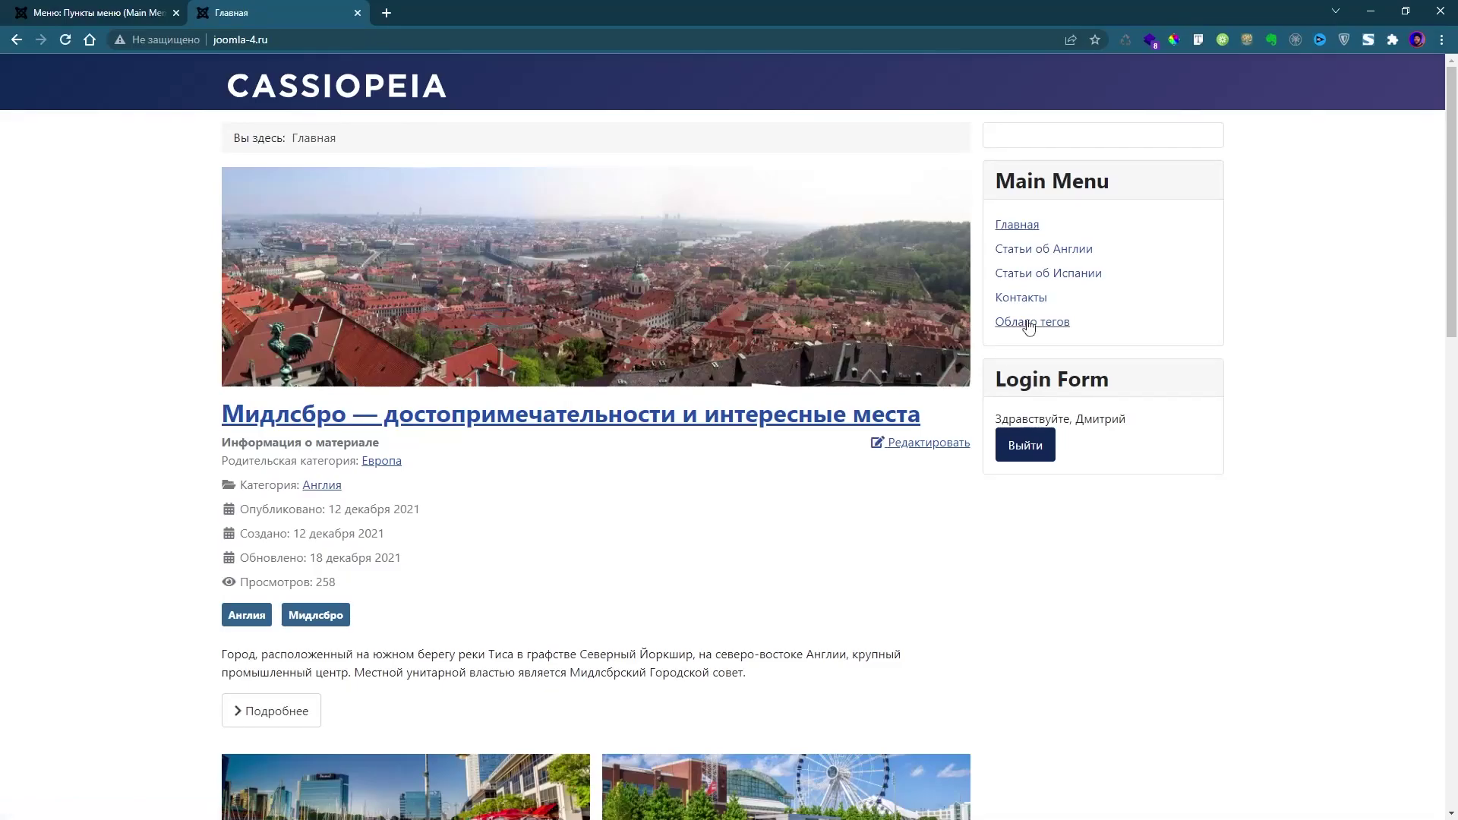
left_click(1029, 325)
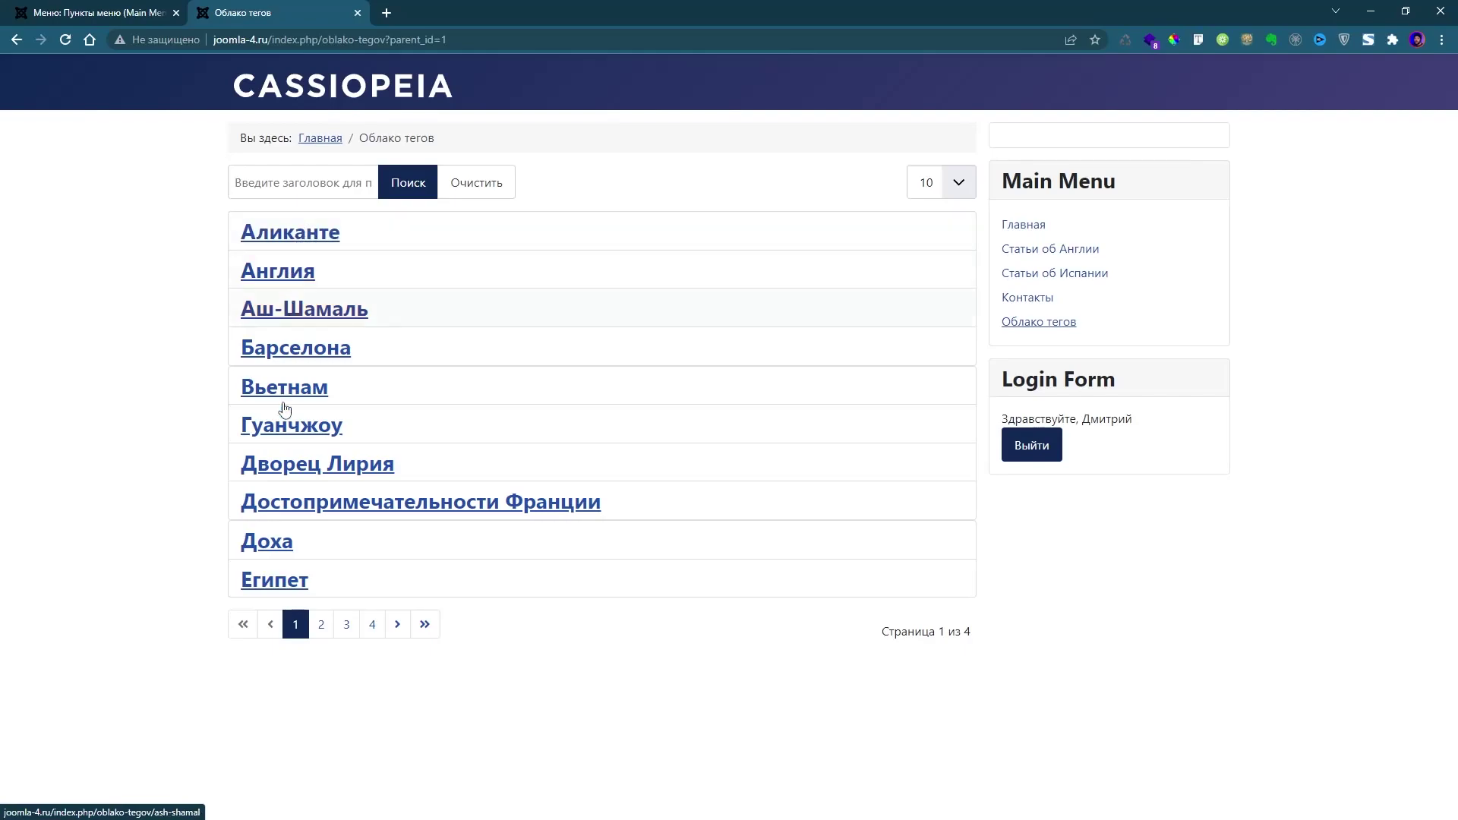
left_click(351, 634)
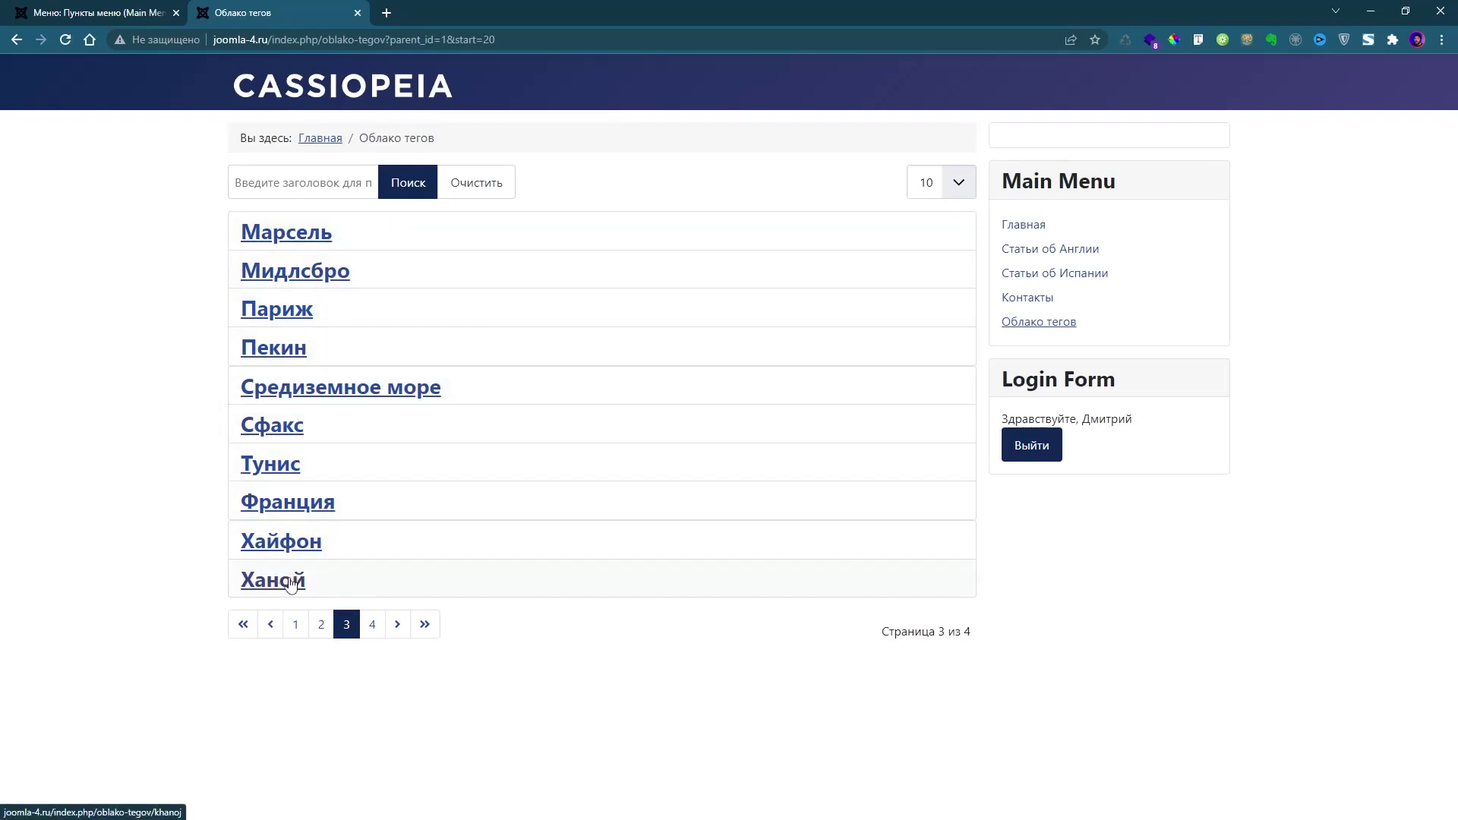
left_click(372, 625)
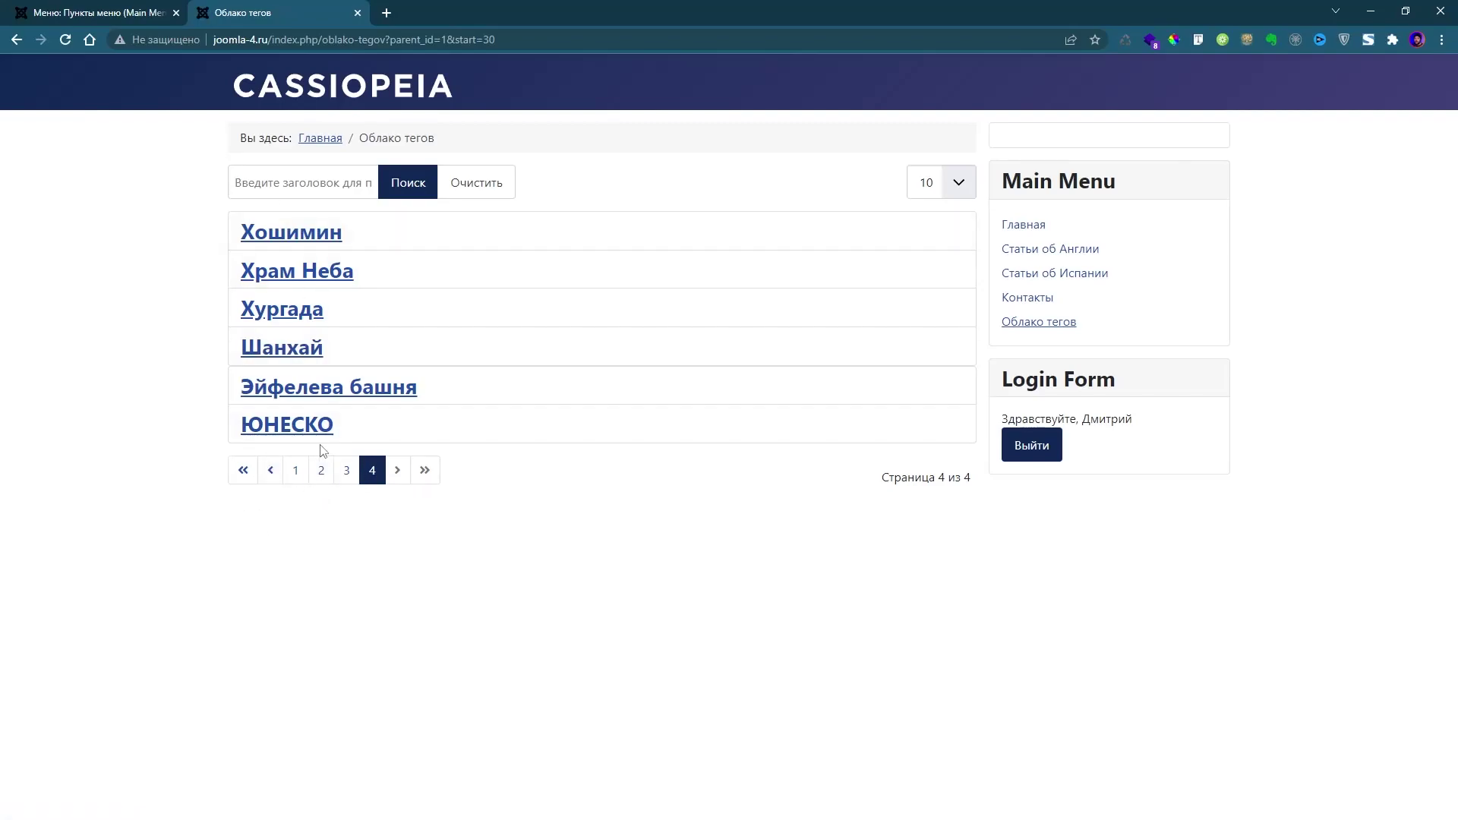
left_click(296, 472)
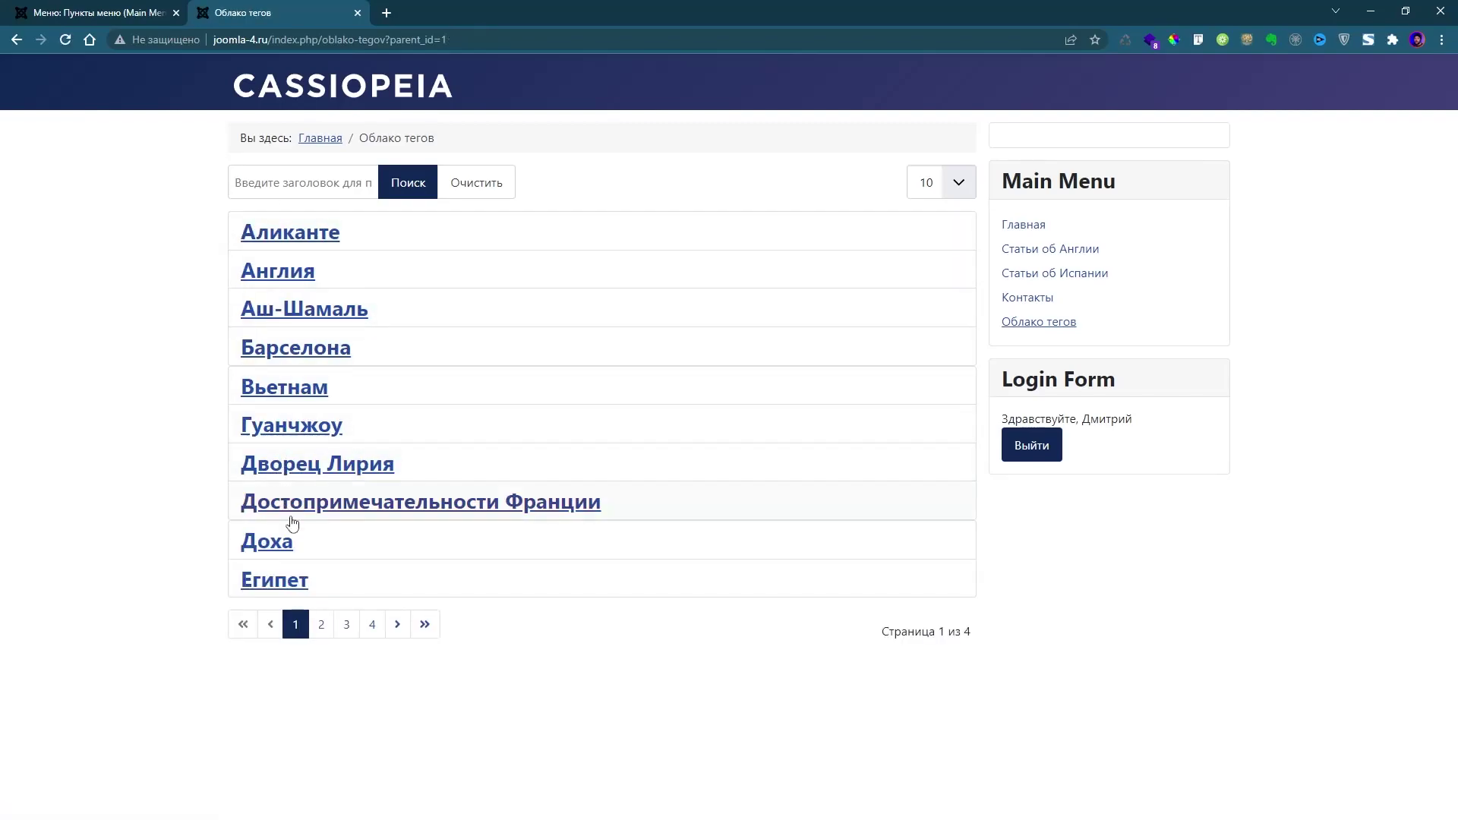
Step: View the items tagged Барселона, open the article Барселона: обзор города, and return to the Облако тегов page
left_click(317, 349)
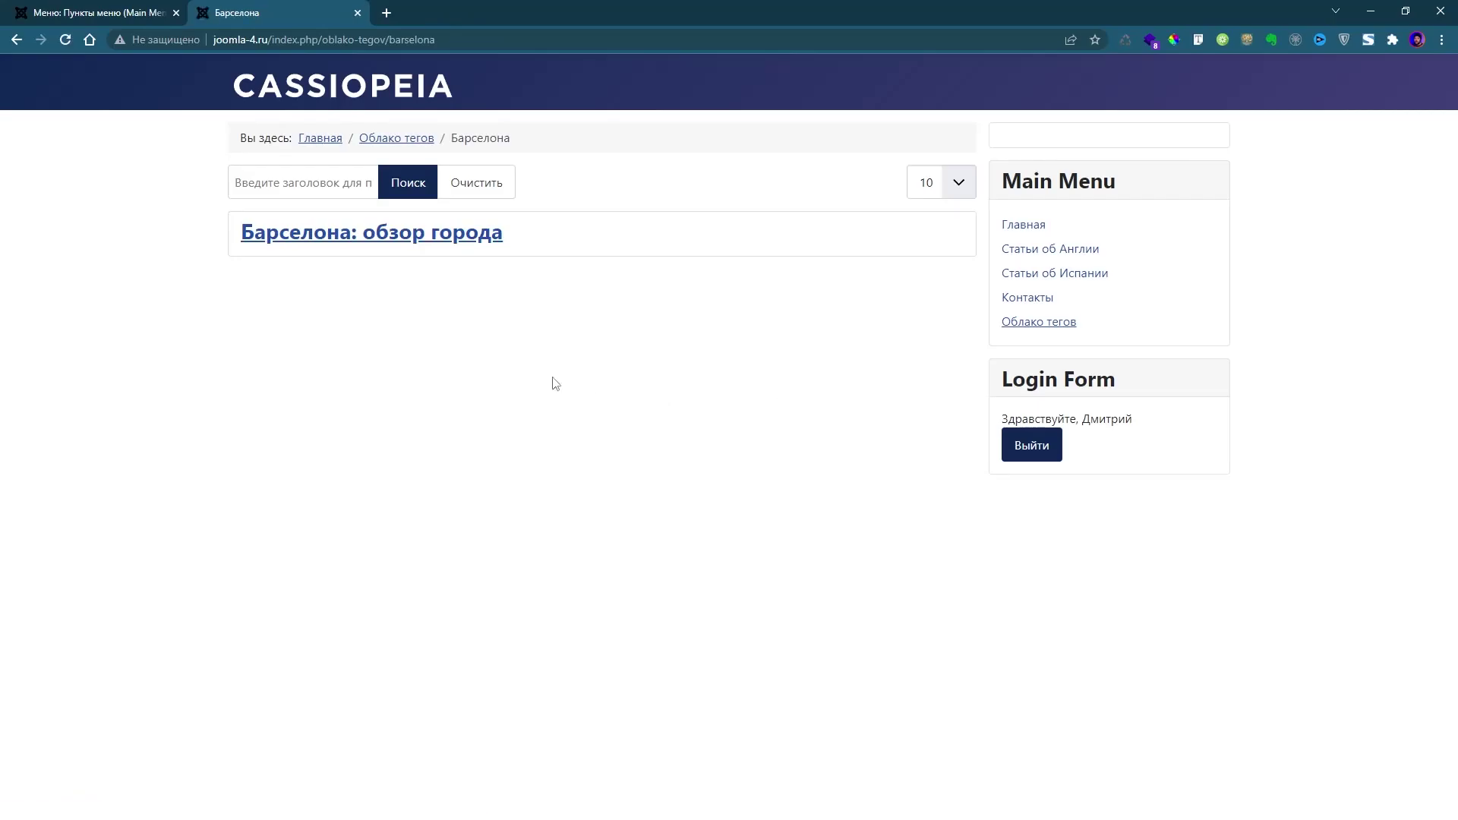
left_click(377, 234)
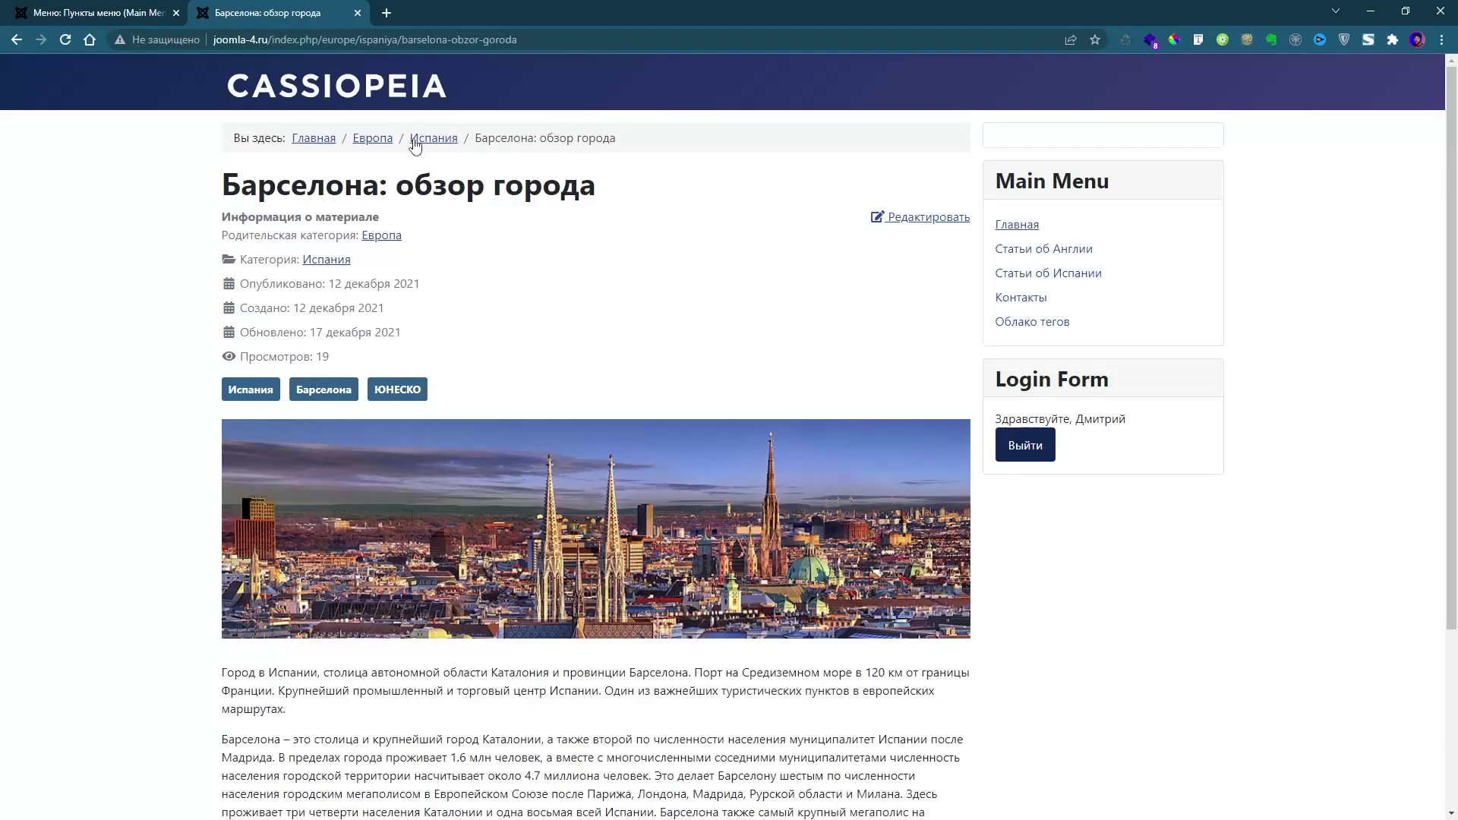
left_click(1020, 321)
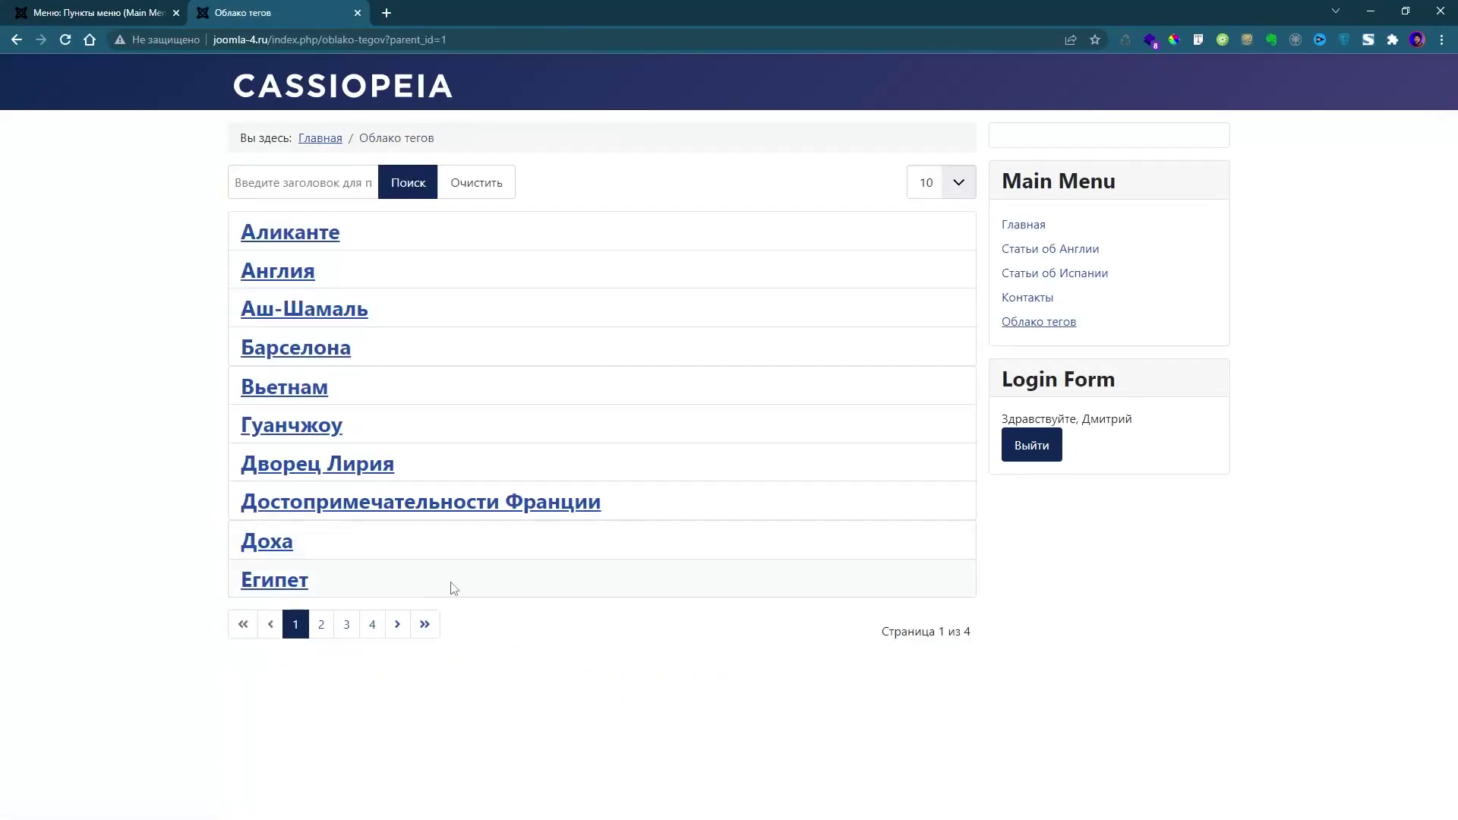
Step: View the items tagged Англия, then change the Облако тегов menu item's type to Элементы from the Теги group
left_click(294, 270)
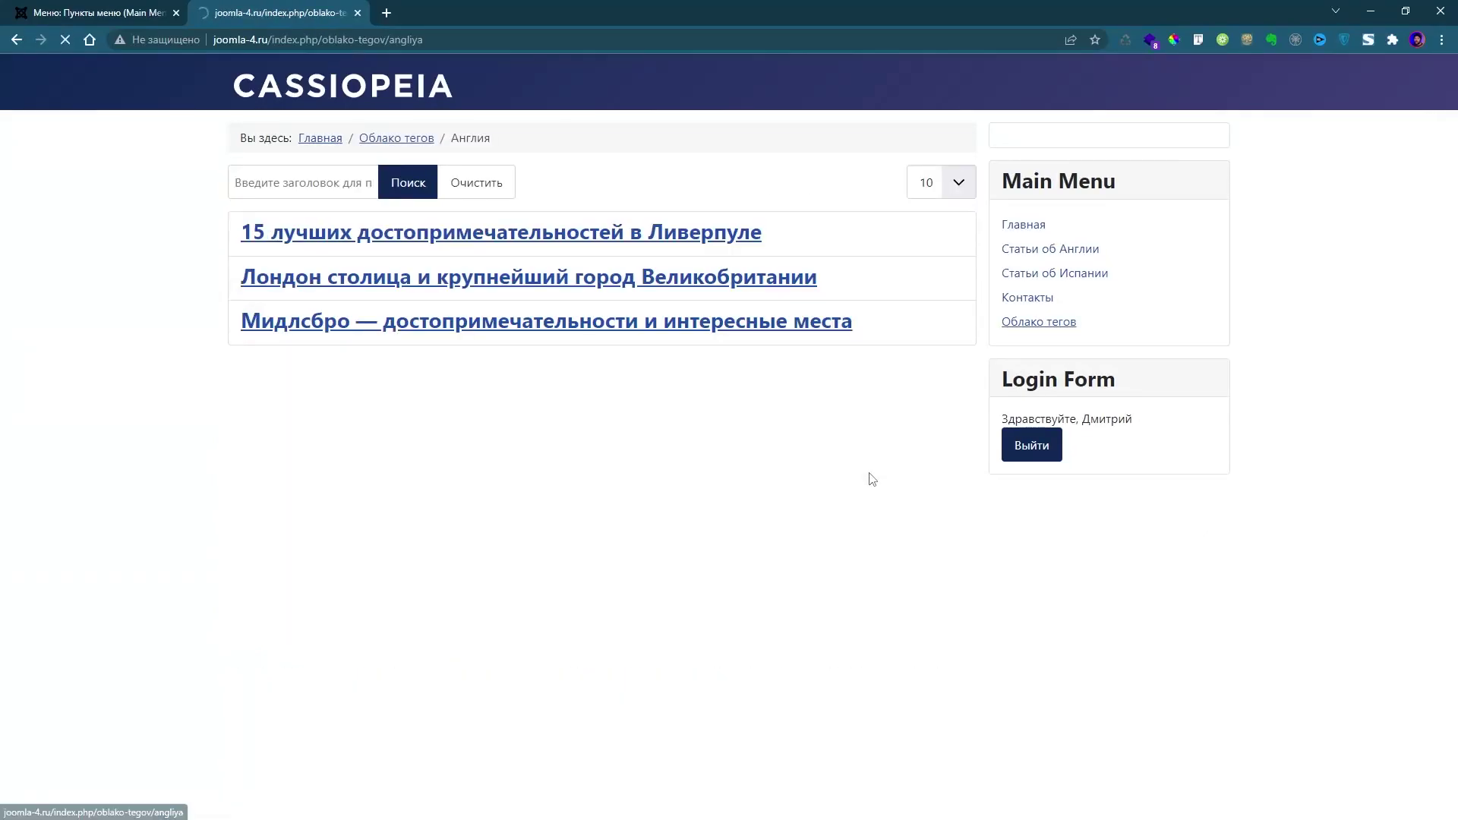
left_click(99, 13)
left_click(460, 618)
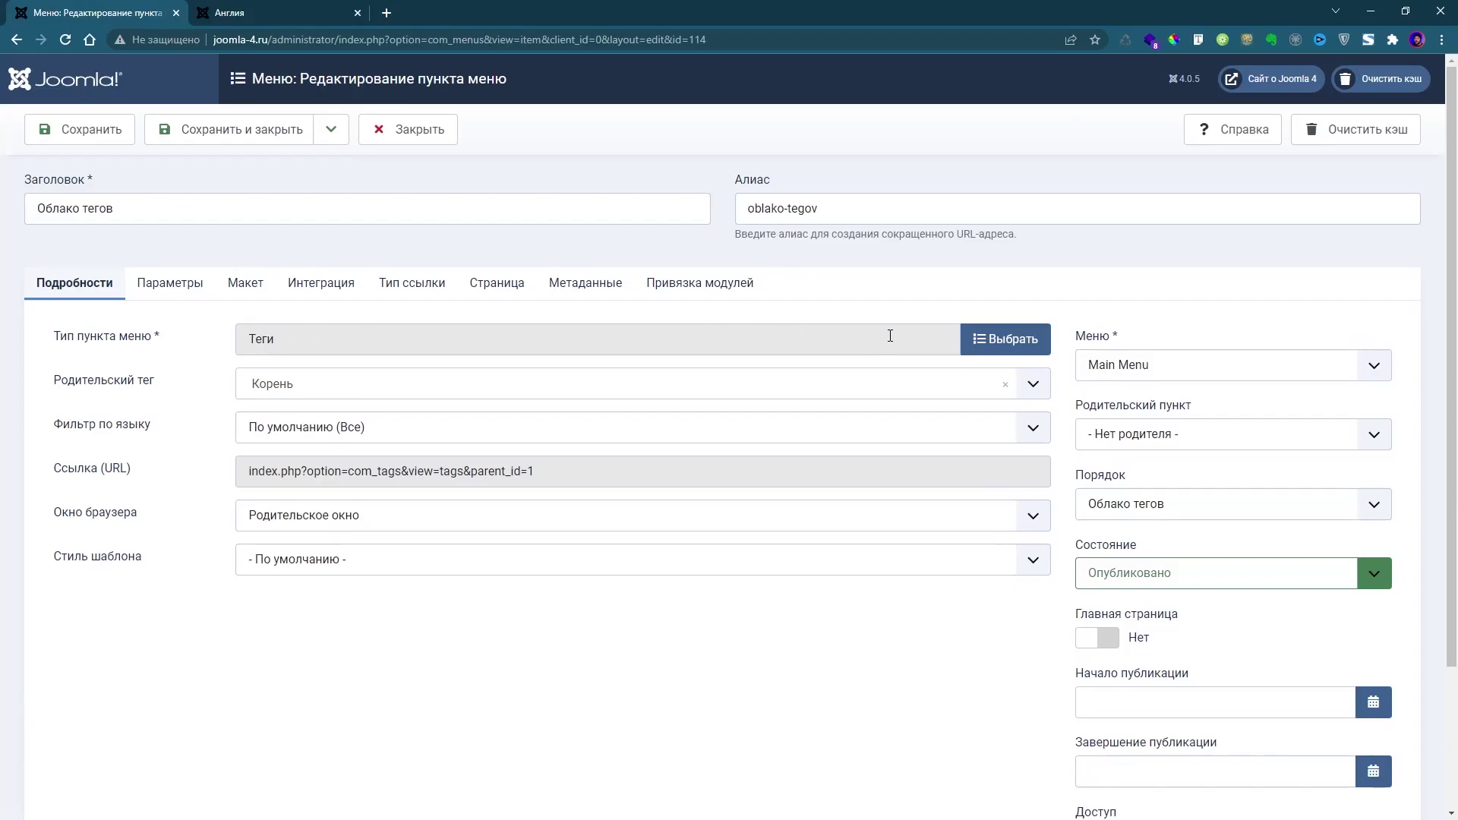
left_click(987, 340)
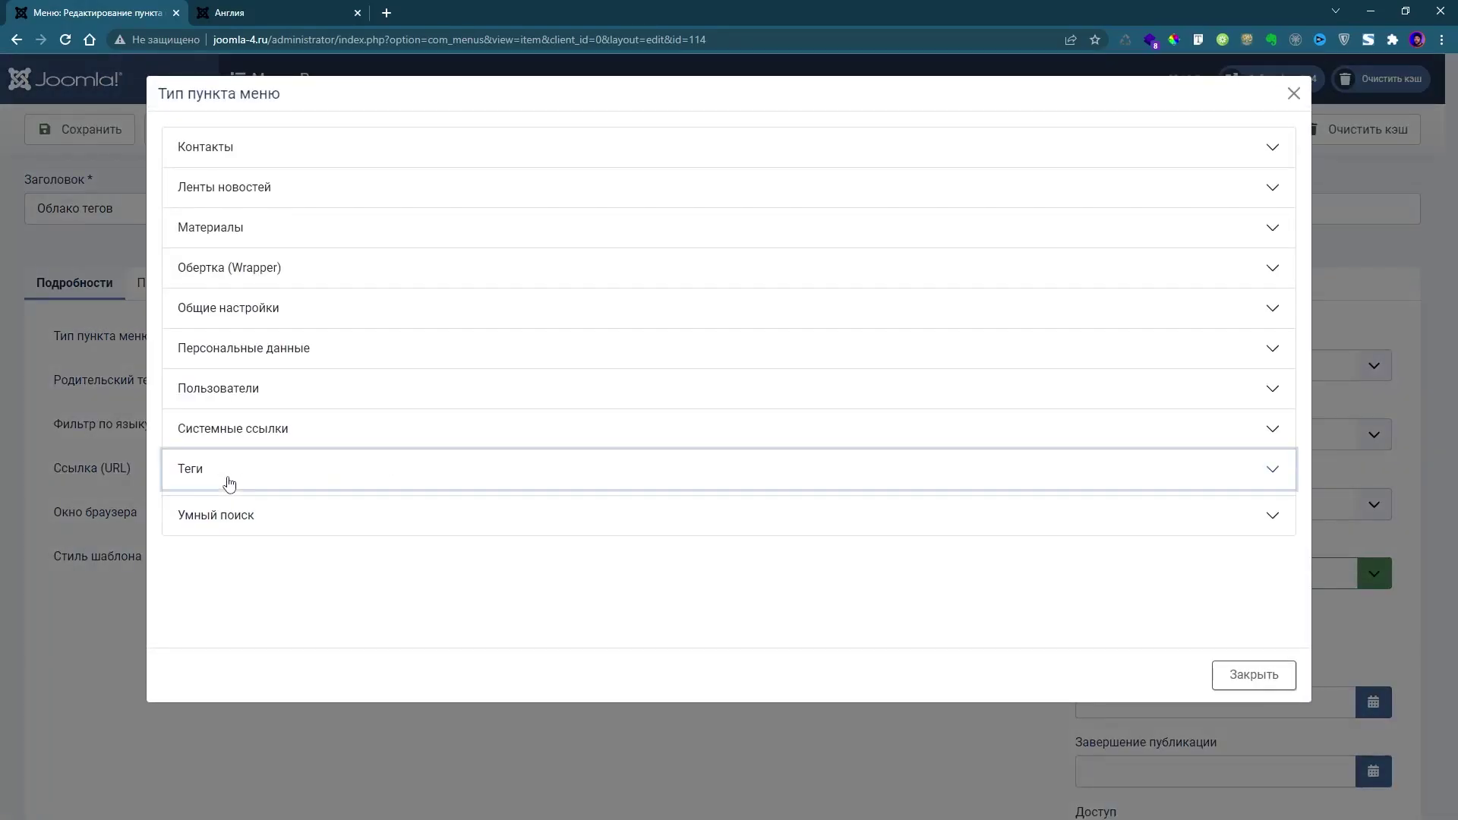
left_click(229, 484)
left_click(242, 582)
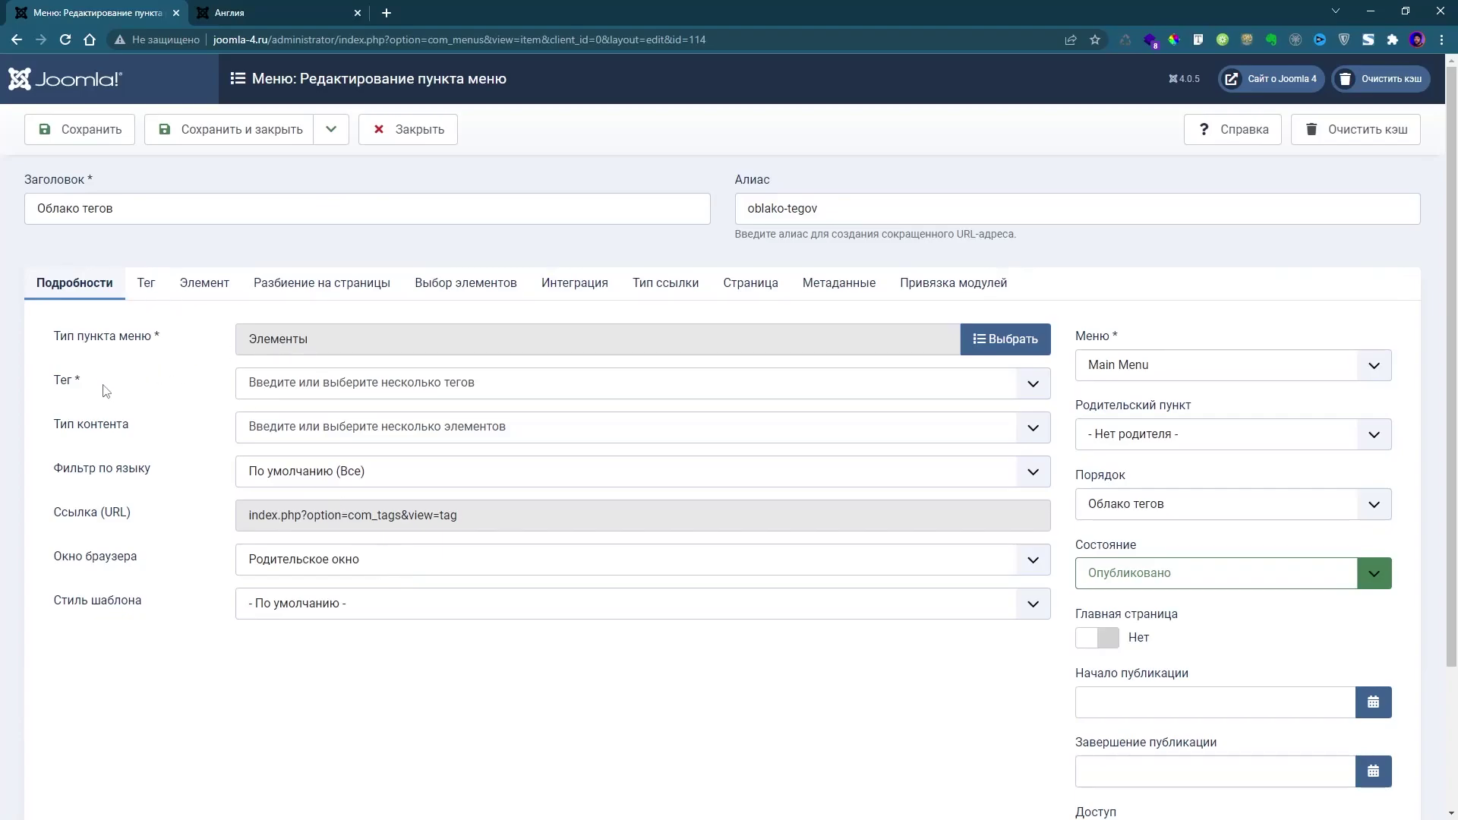
Step: Assign the tags Лондон, Королева, Ливерпуль and Мидлсбро to the menu item
left_click(305, 380)
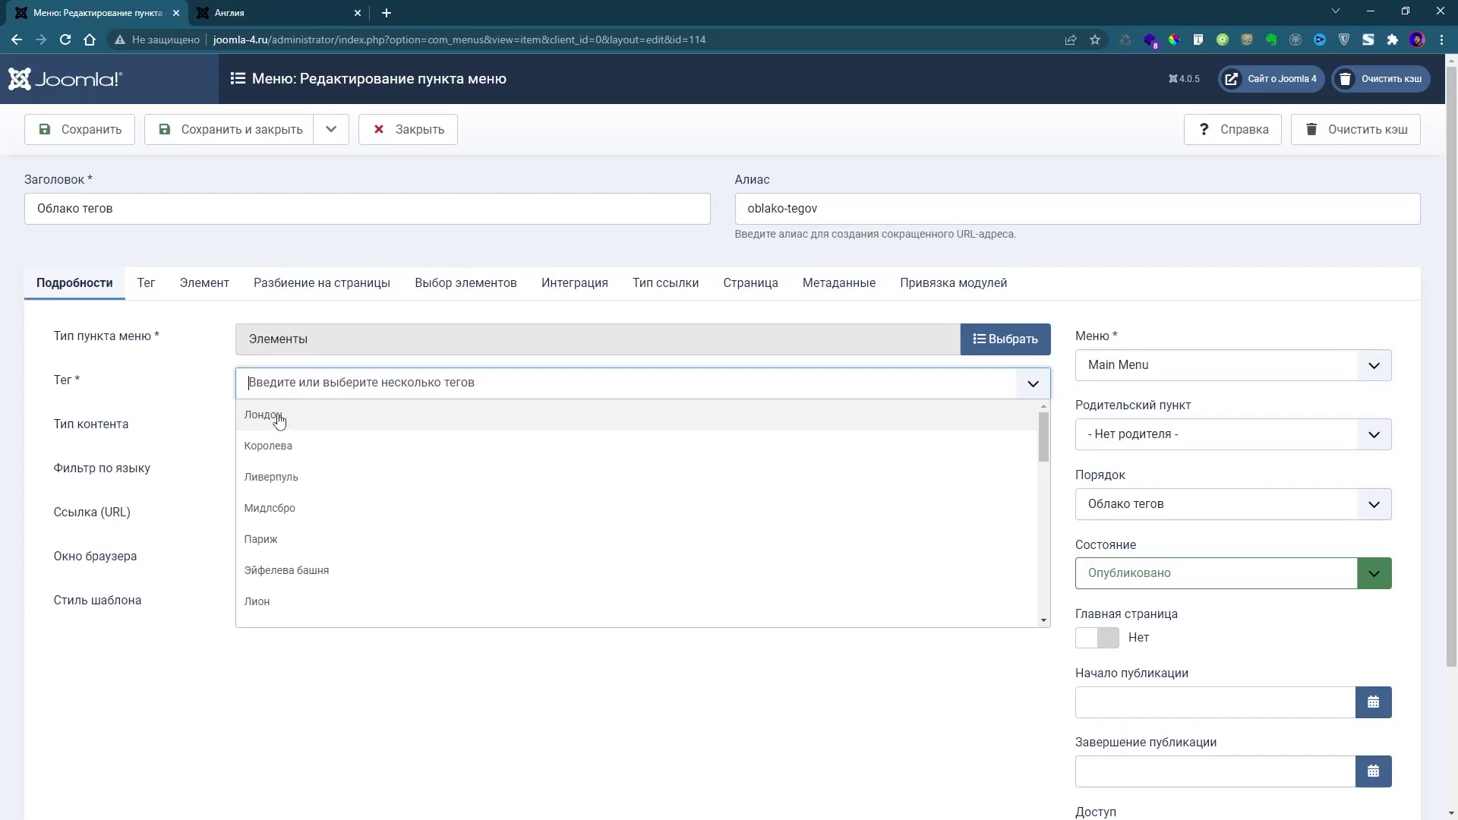
left_click(279, 420)
left_click(302, 420)
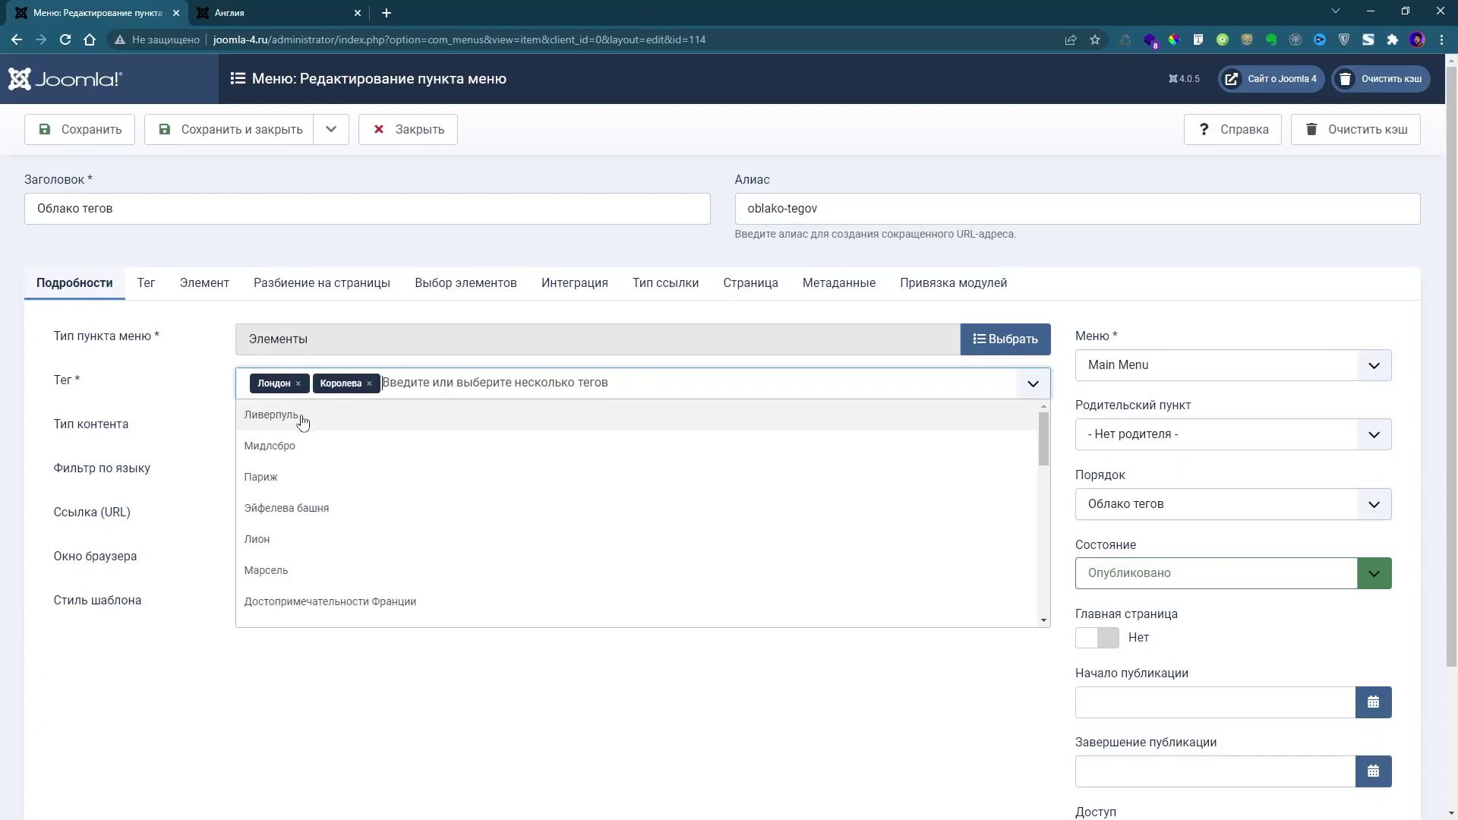
left_click(303, 420)
left_click(287, 418)
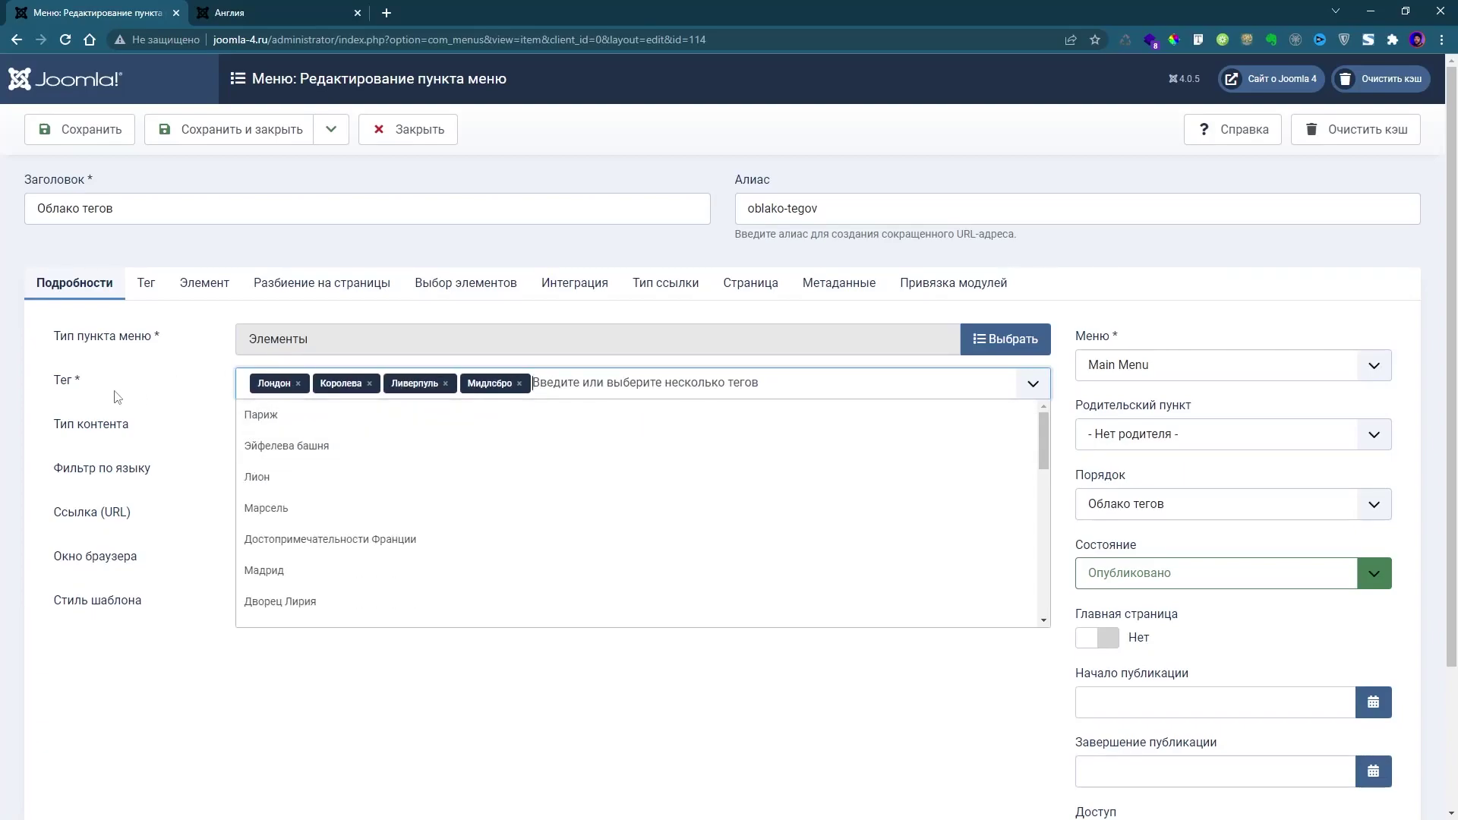
left_click(36, 396)
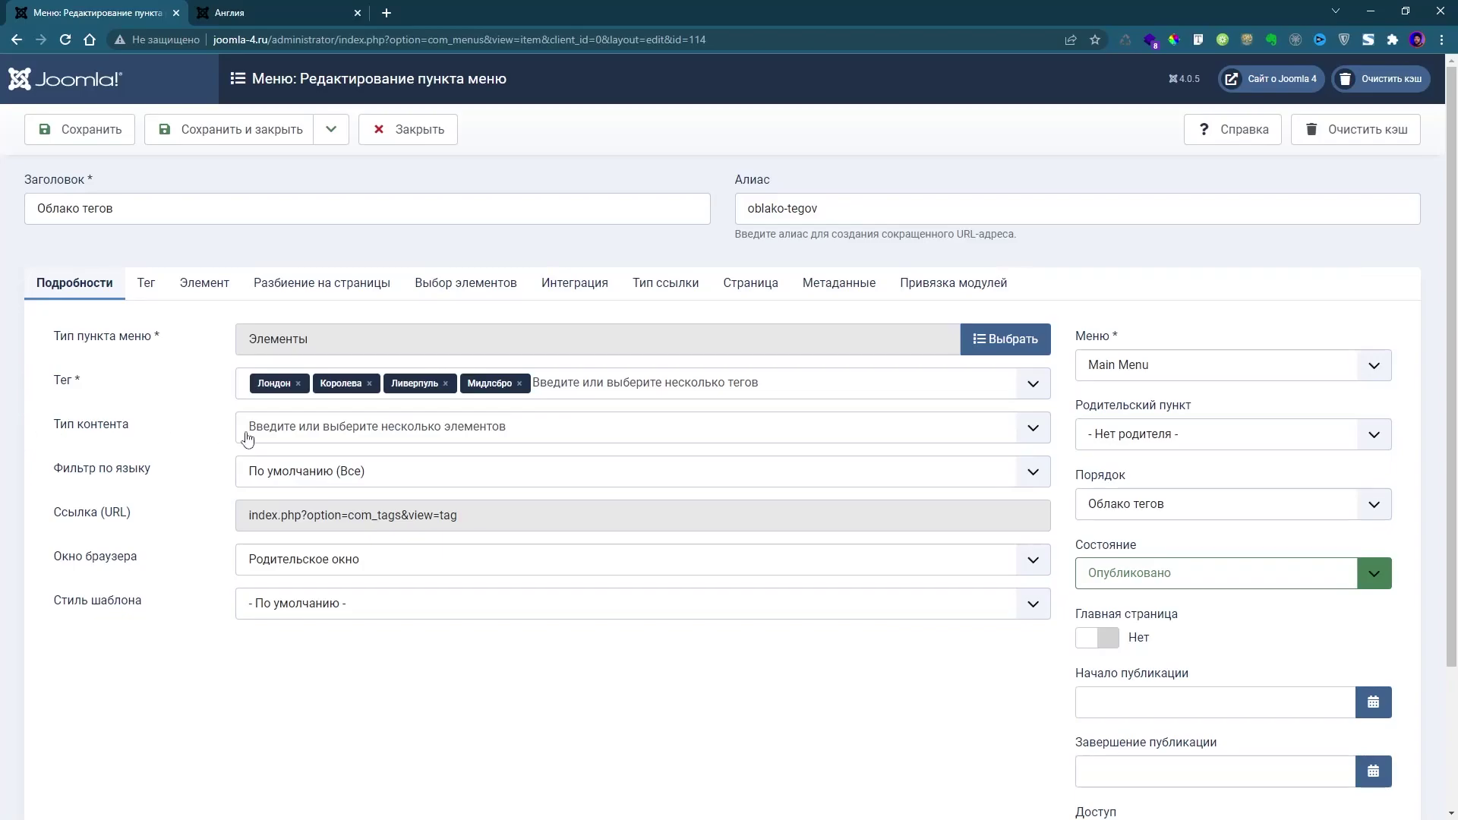
Step: Review the available content types and restrict the menu item's content type to Материал
left_click(334, 427)
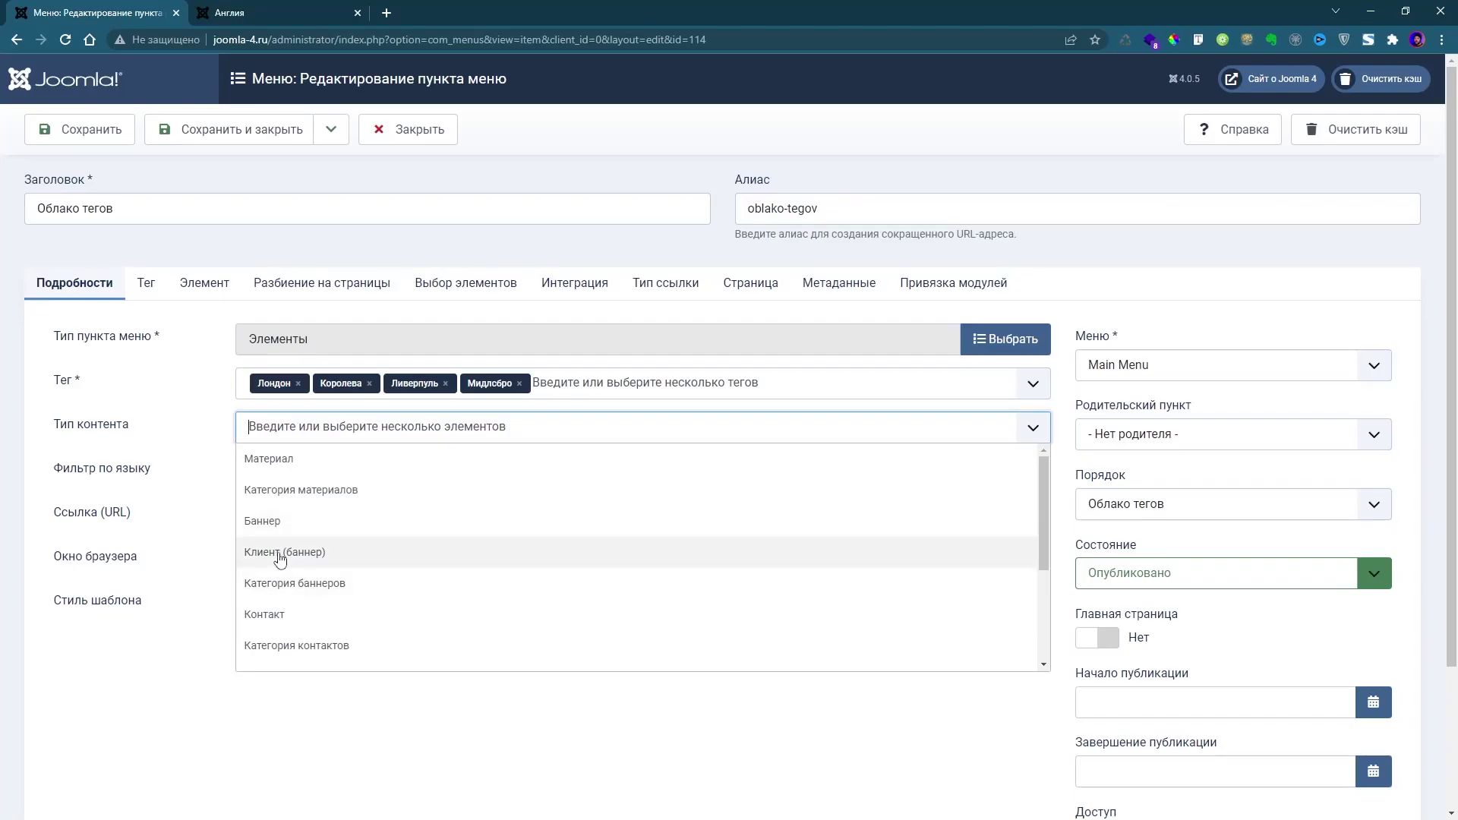
scroll(282, 524, "down", 3)
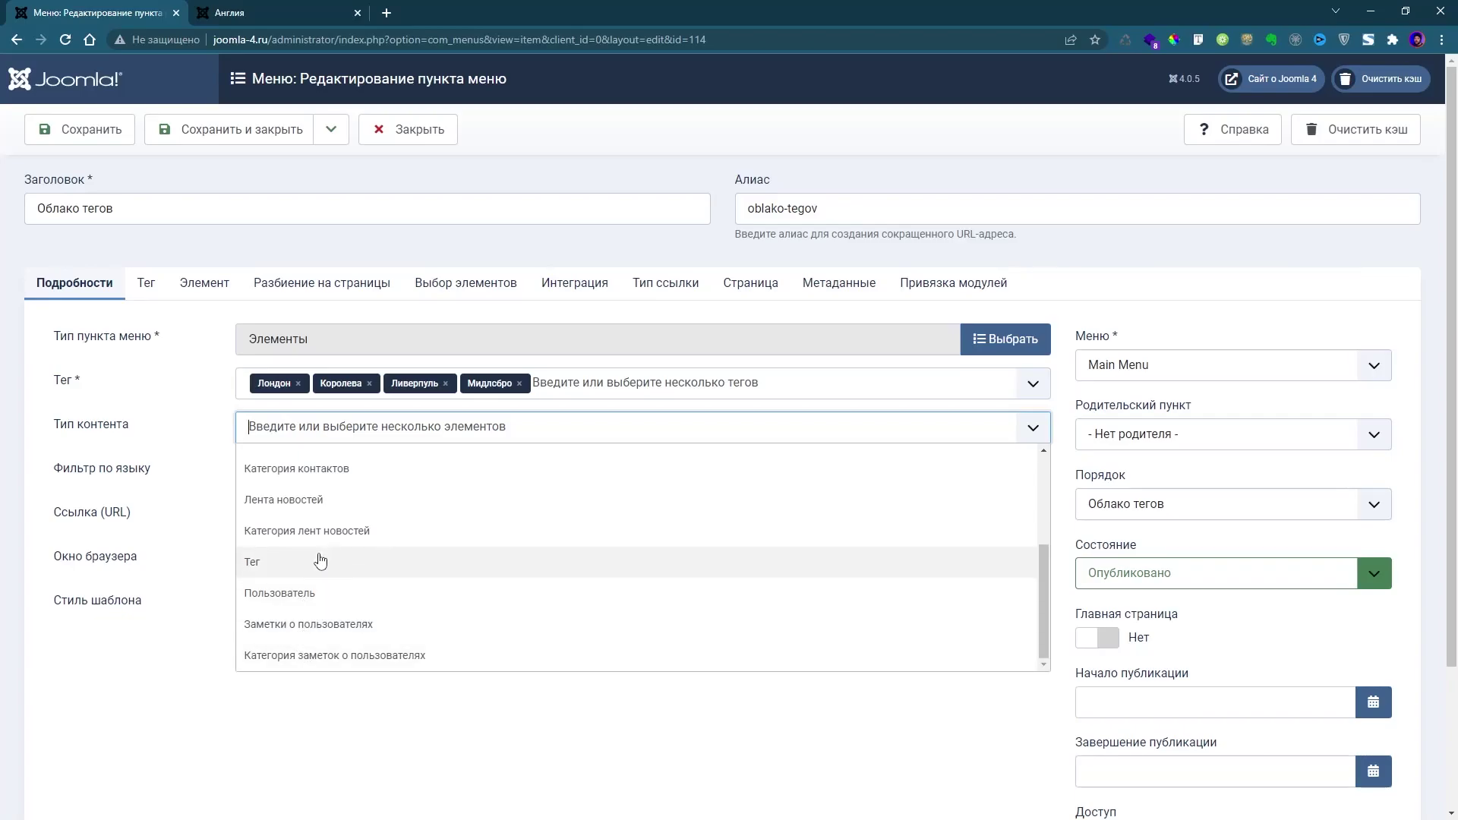
scroll(304, 608, "up", 2)
scroll(304, 606, "up", 2)
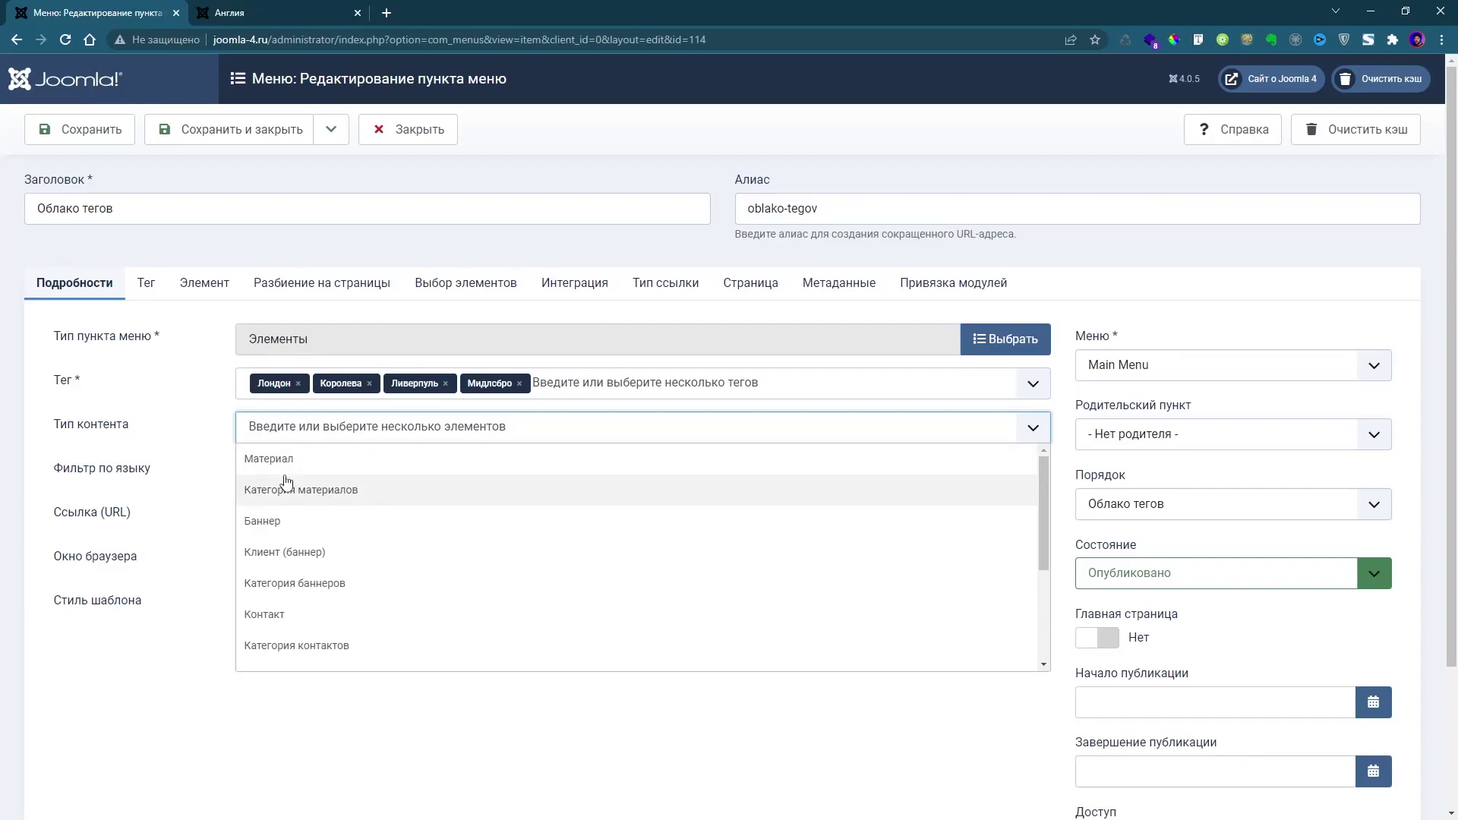
left_click(278, 460)
left_click(193, 706)
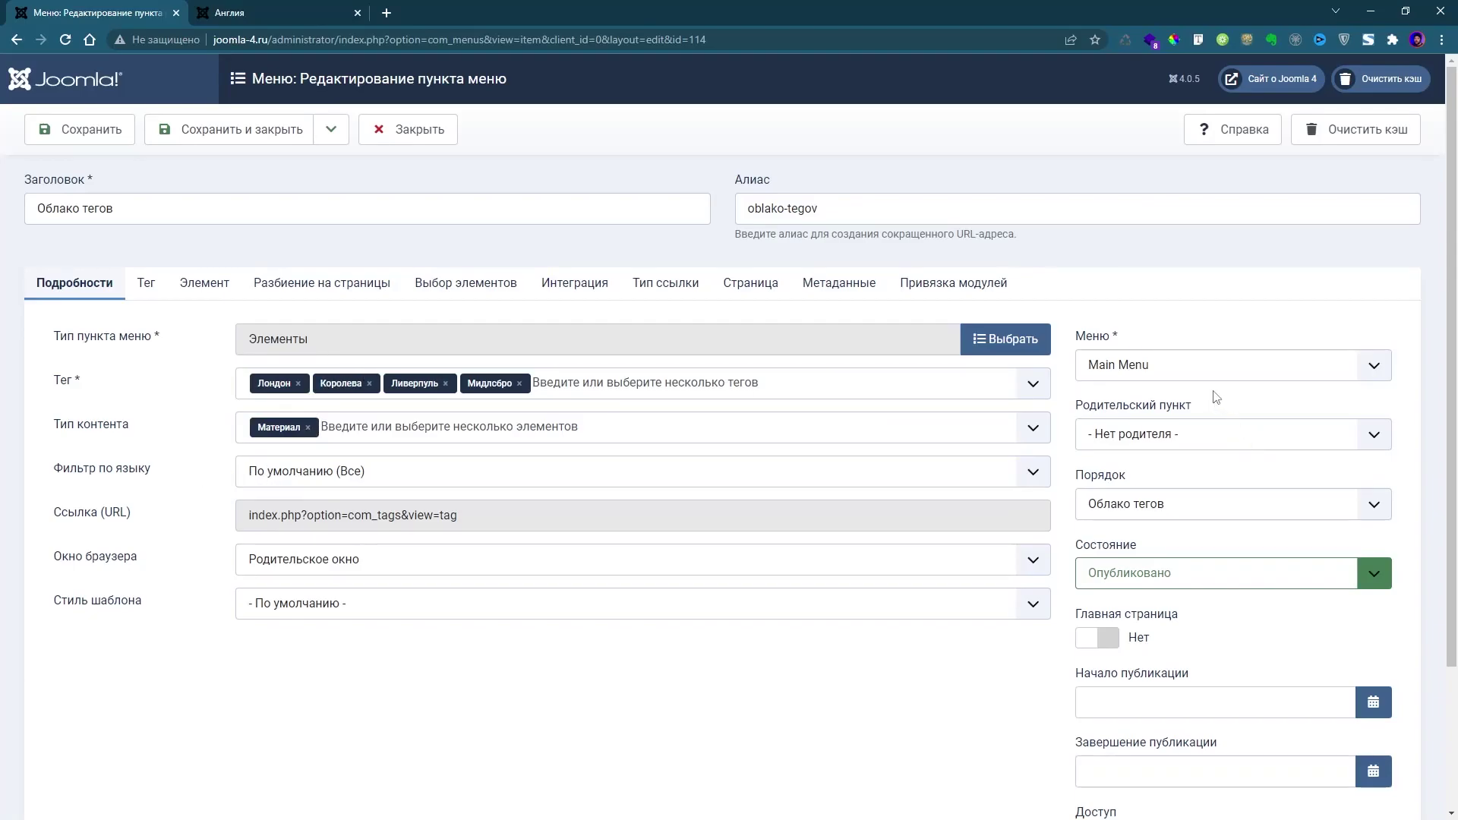
Step: Examine the menu item's tag display settings and list element settings, then return to its main details
left_click(151, 292)
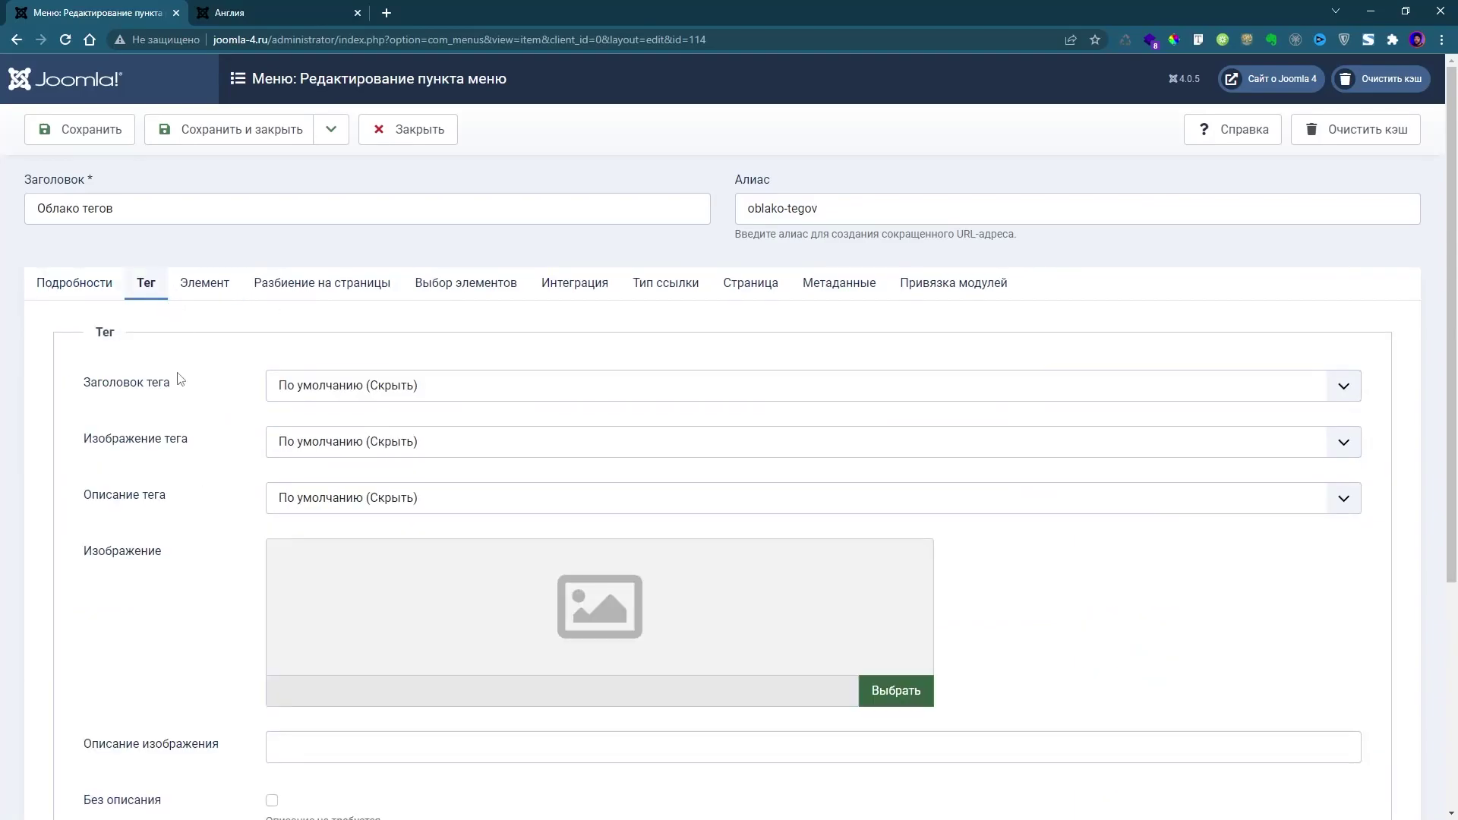
scroll(315, 567, "down", 4)
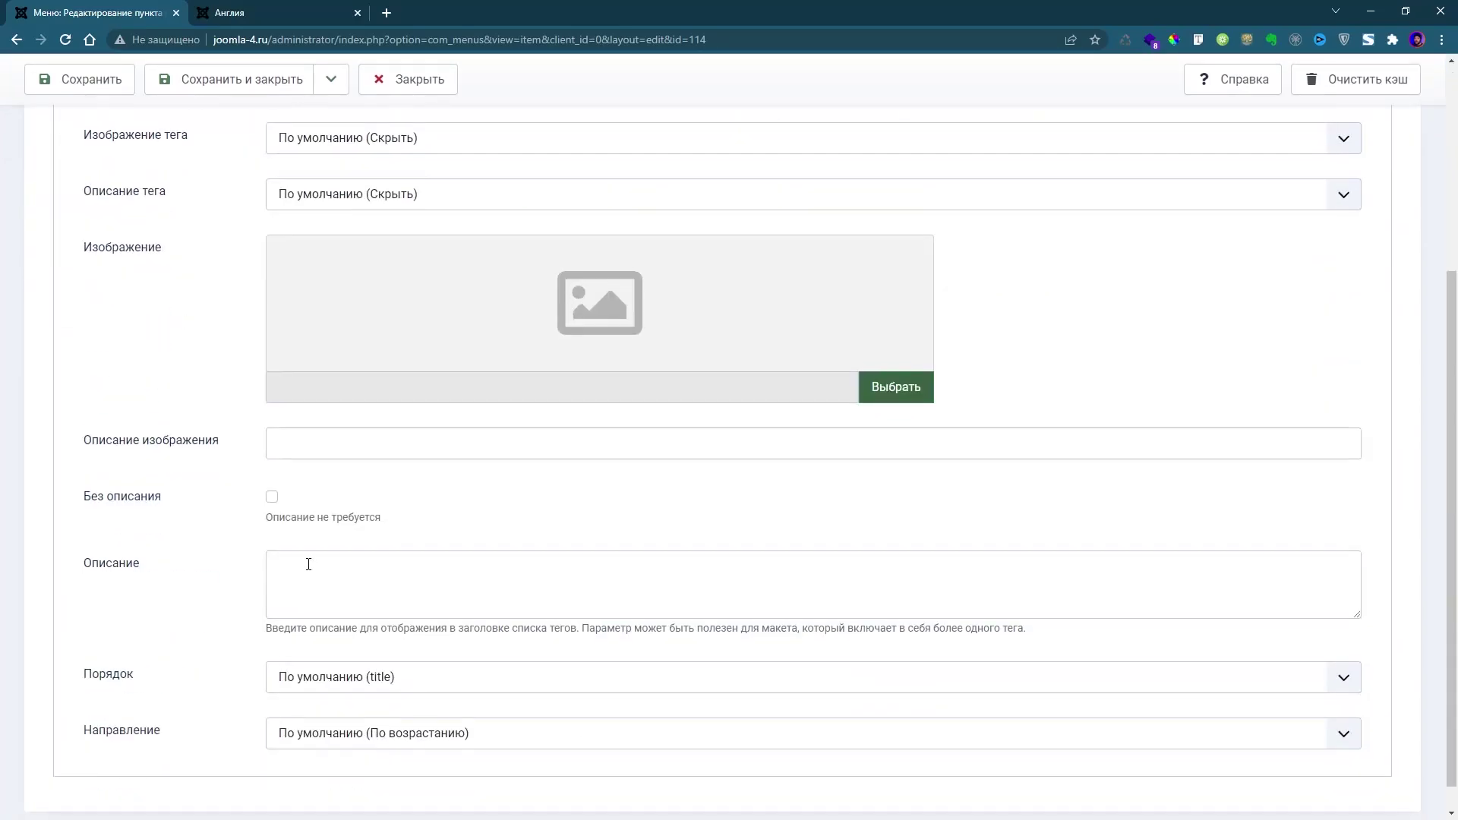
scroll(312, 565, "up", 4)
left_click(210, 283)
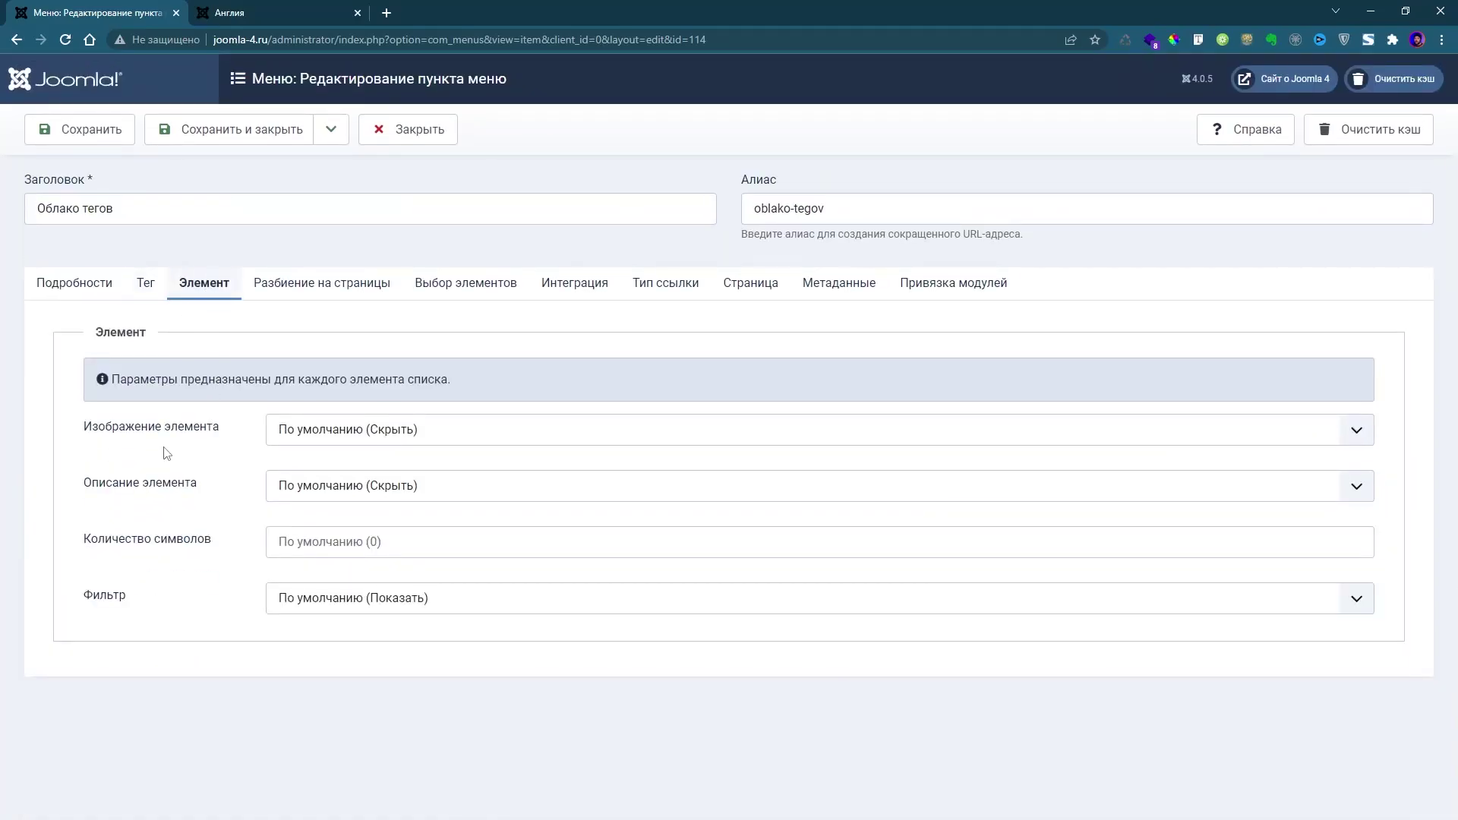
left_click(98, 297)
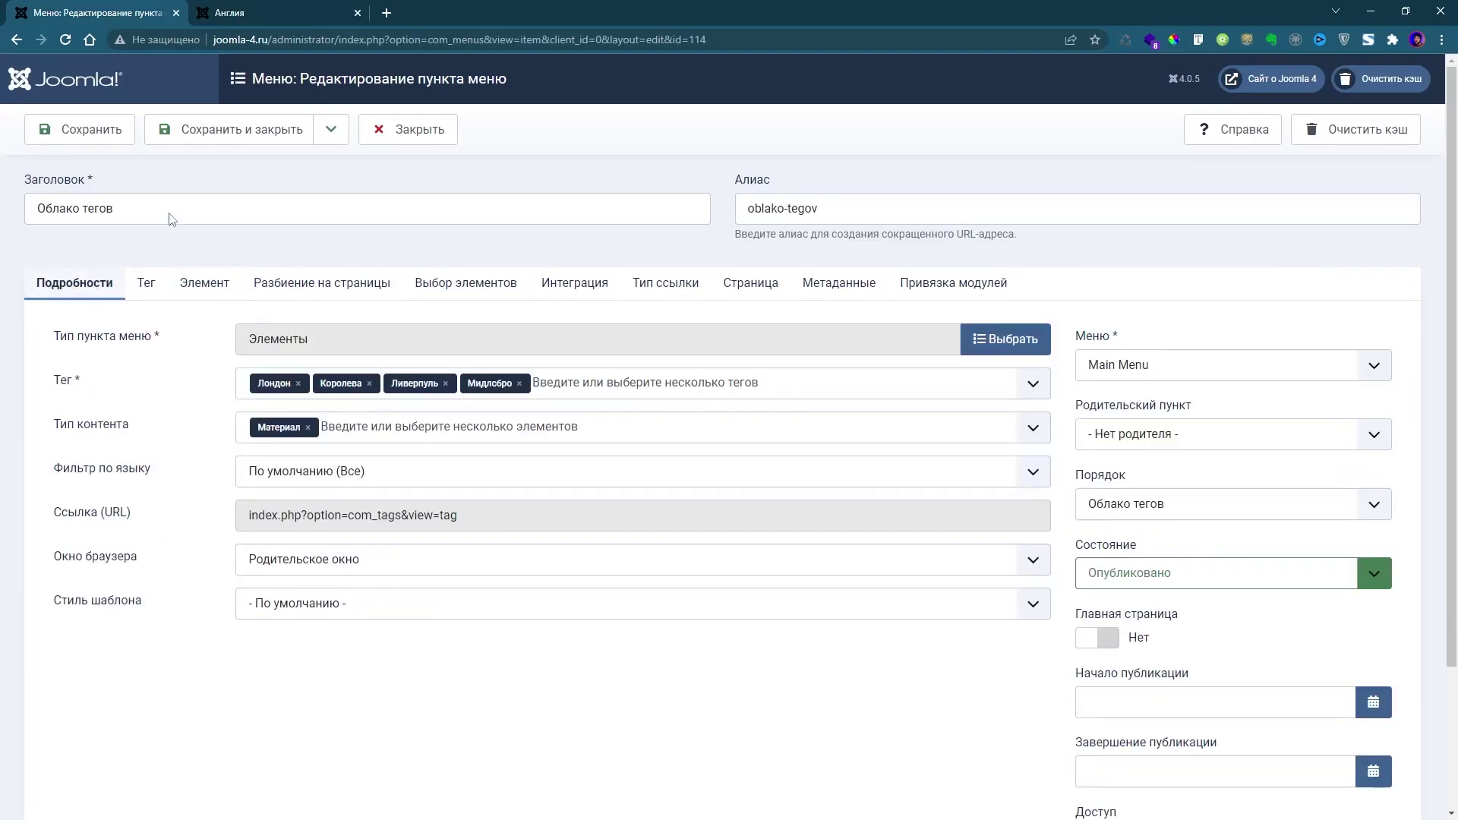
Step: Save the menu item and open Облако тегов from the public site's home page
left_click(106, 127)
left_click(265, 6)
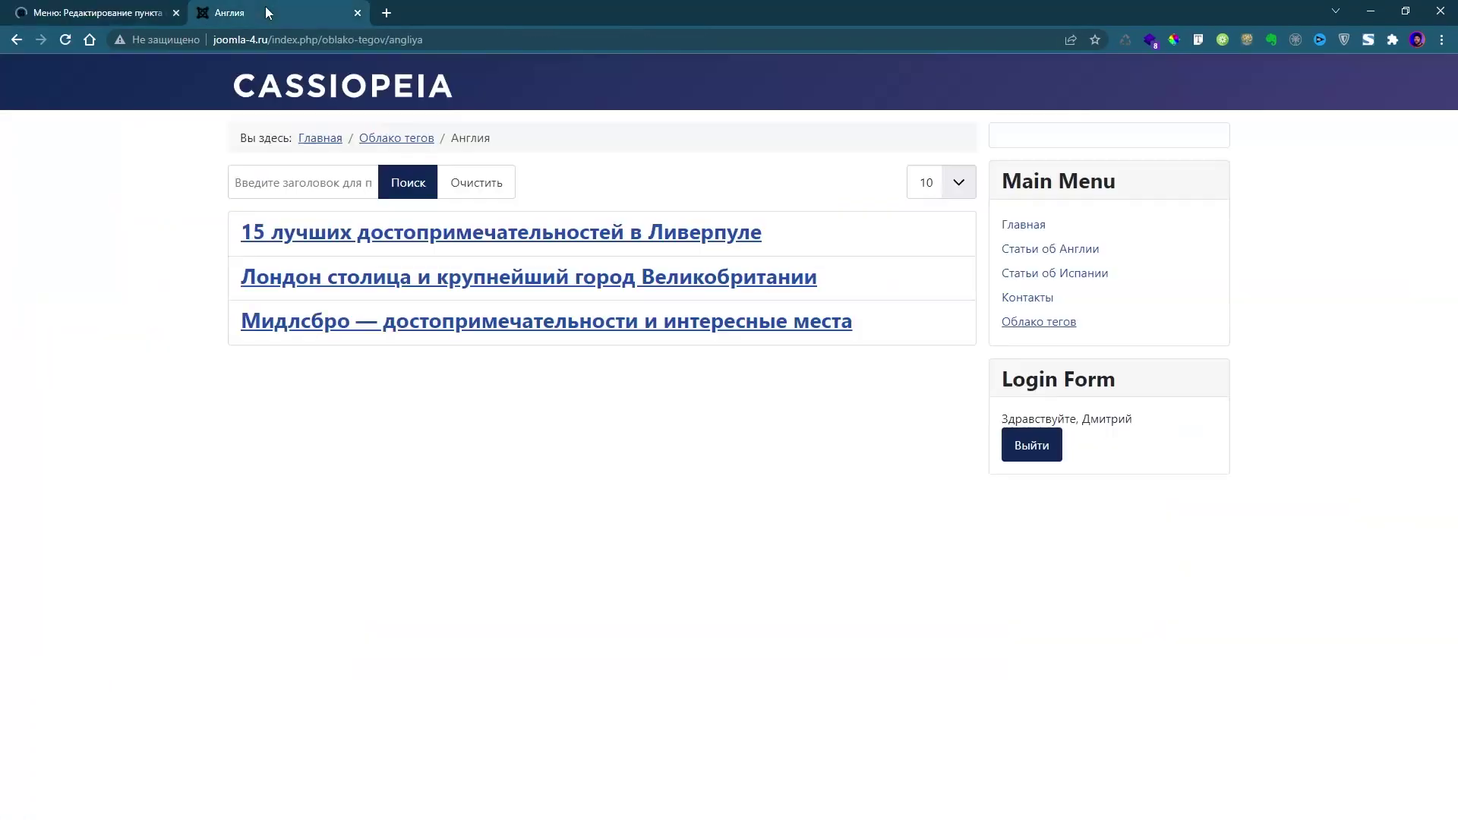
left_click(309, 95)
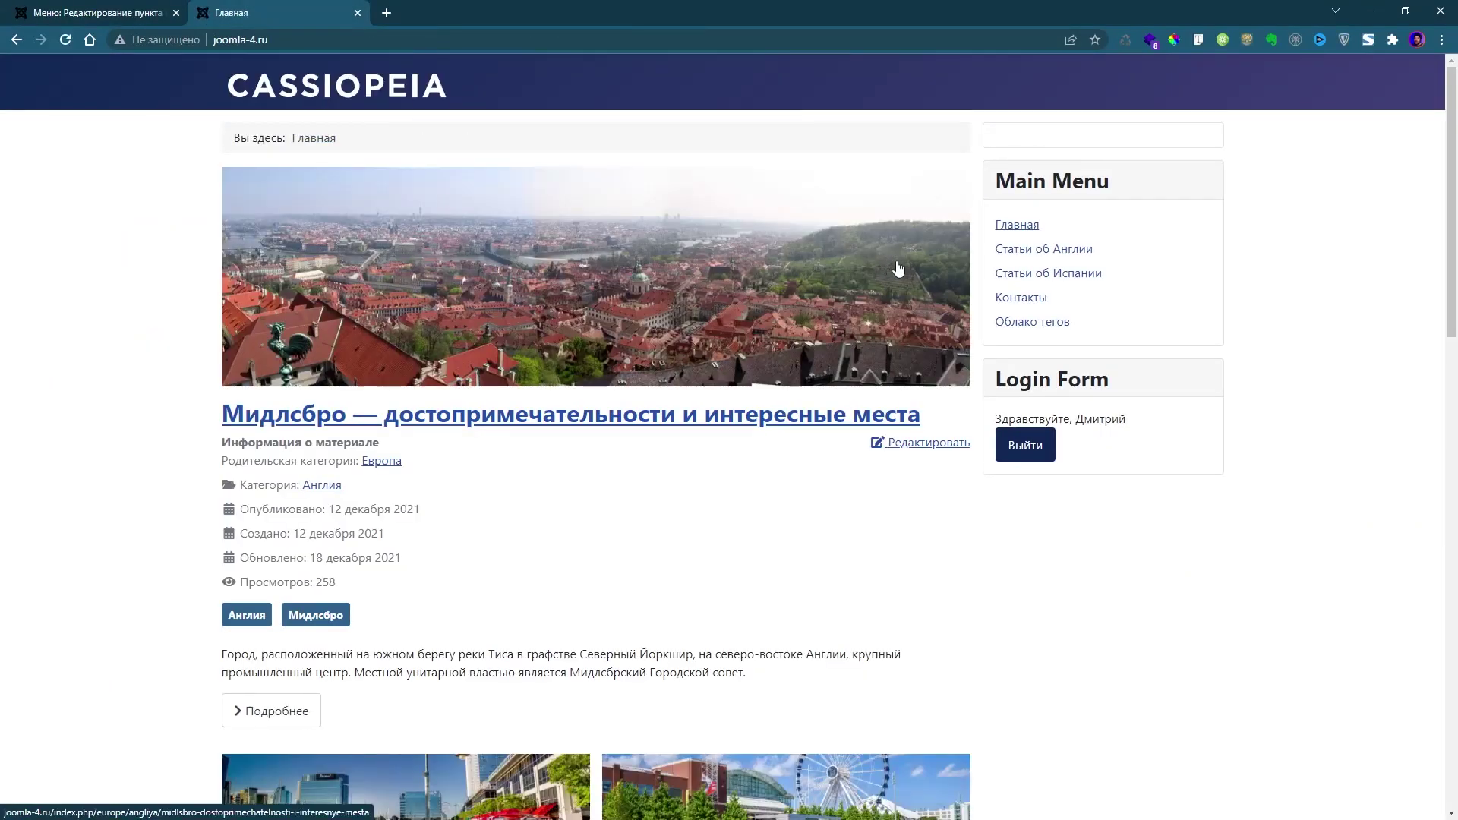
left_click(1051, 328)
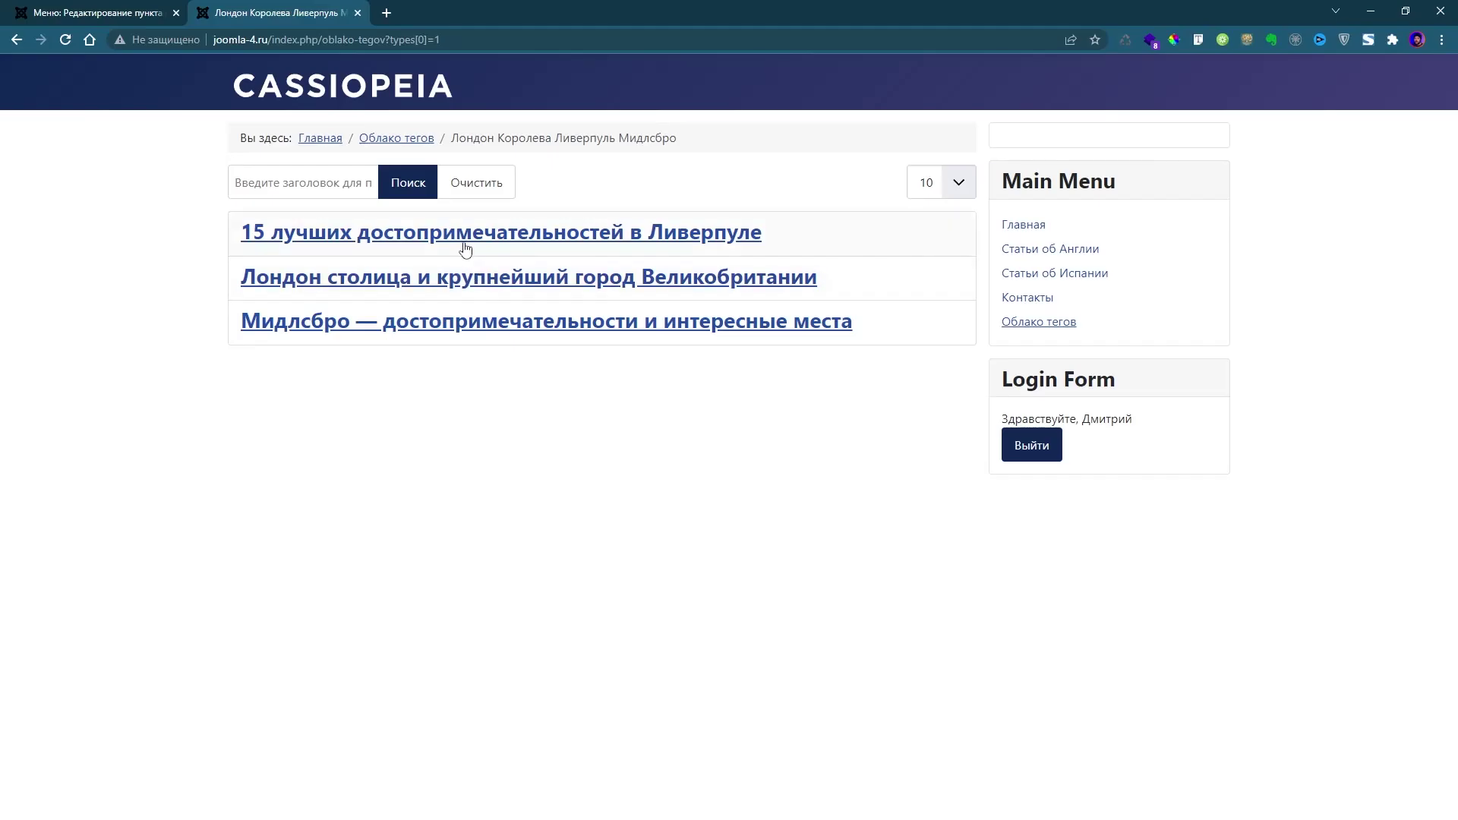
Step: In the menu item's element settings, set Изображение элемента to Показать and save
left_click(108, 11)
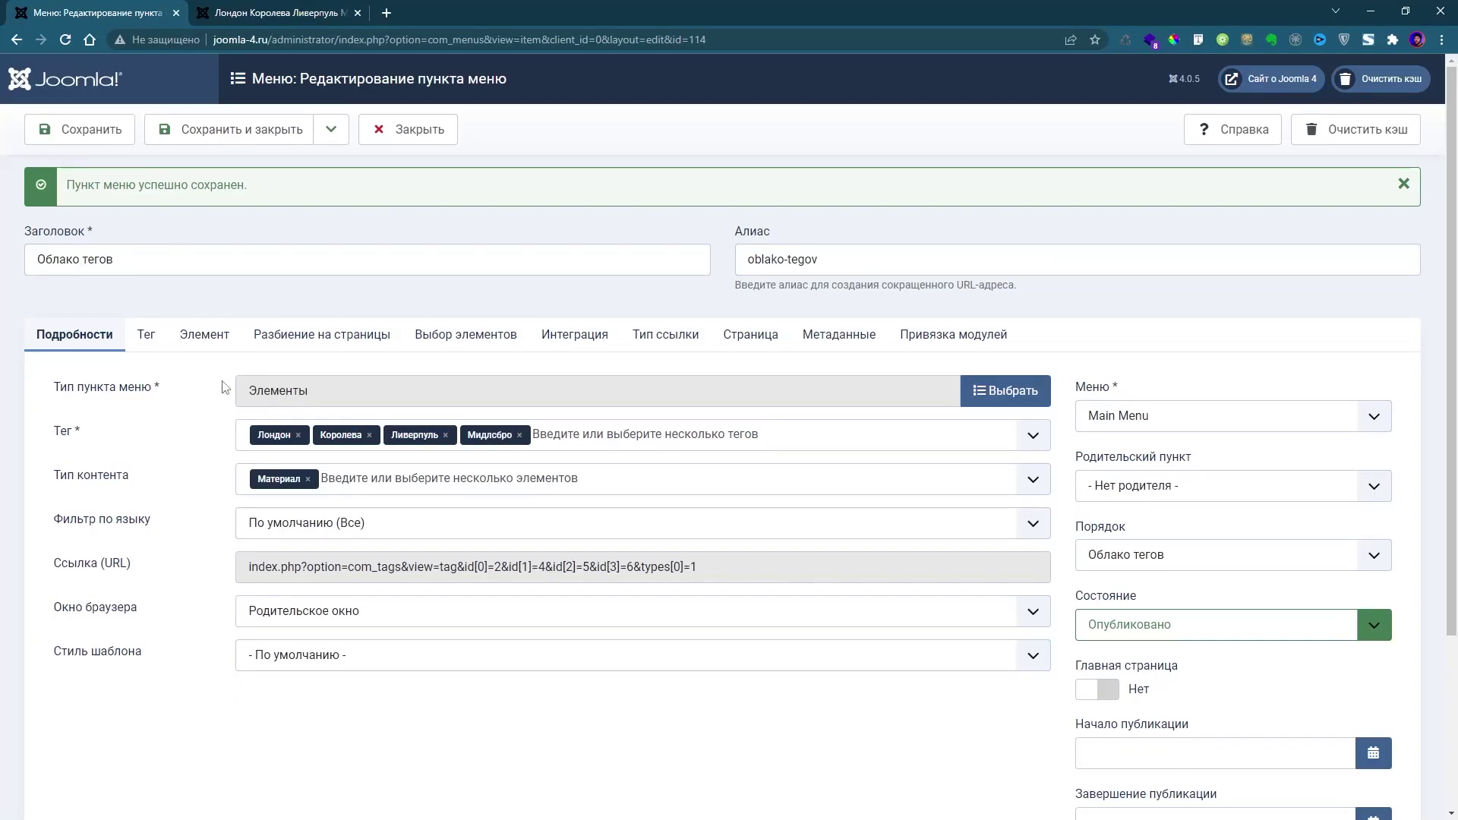
left_click(148, 338)
left_click(204, 336)
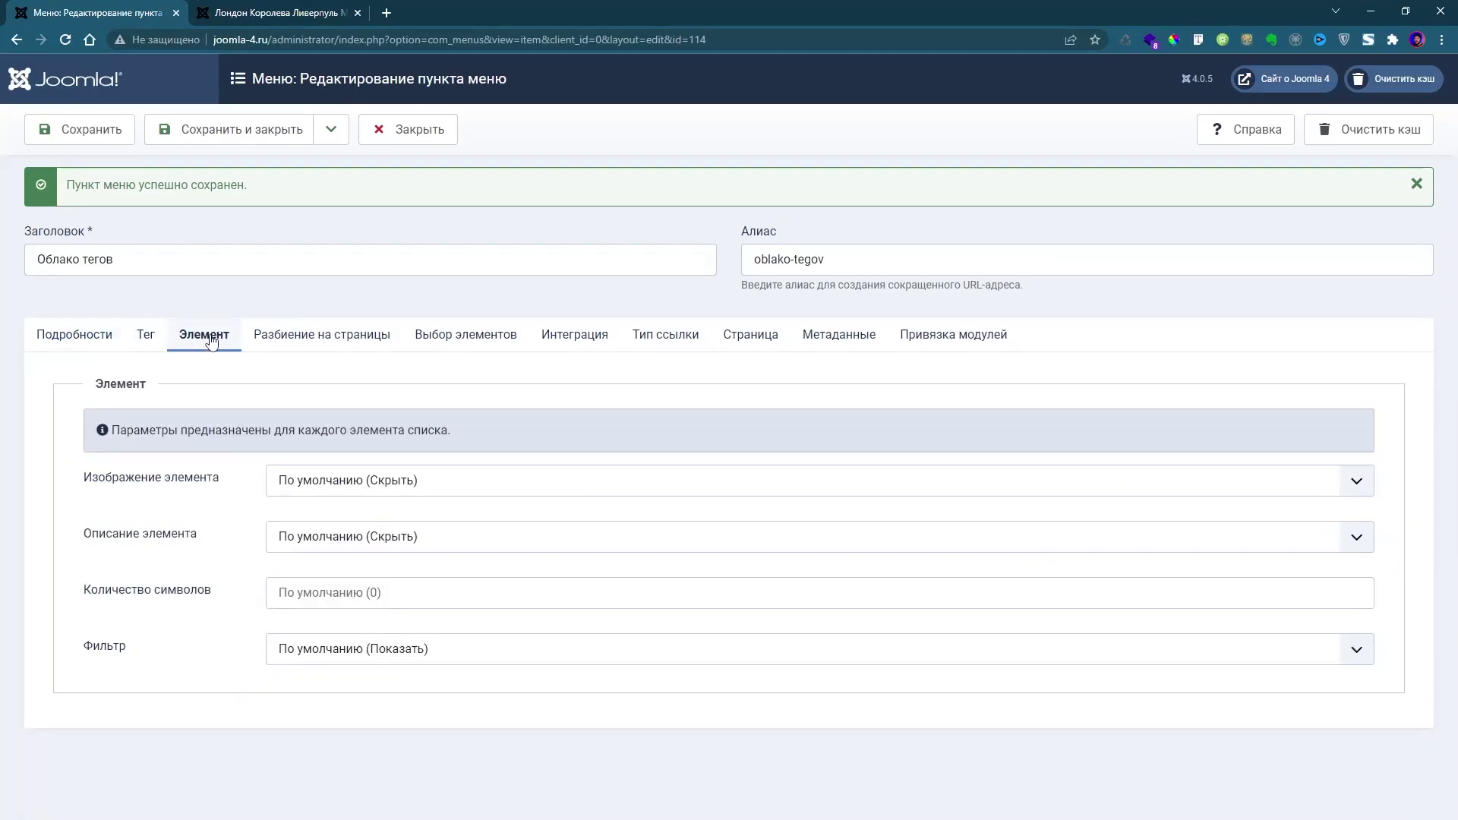
left_click(391, 490)
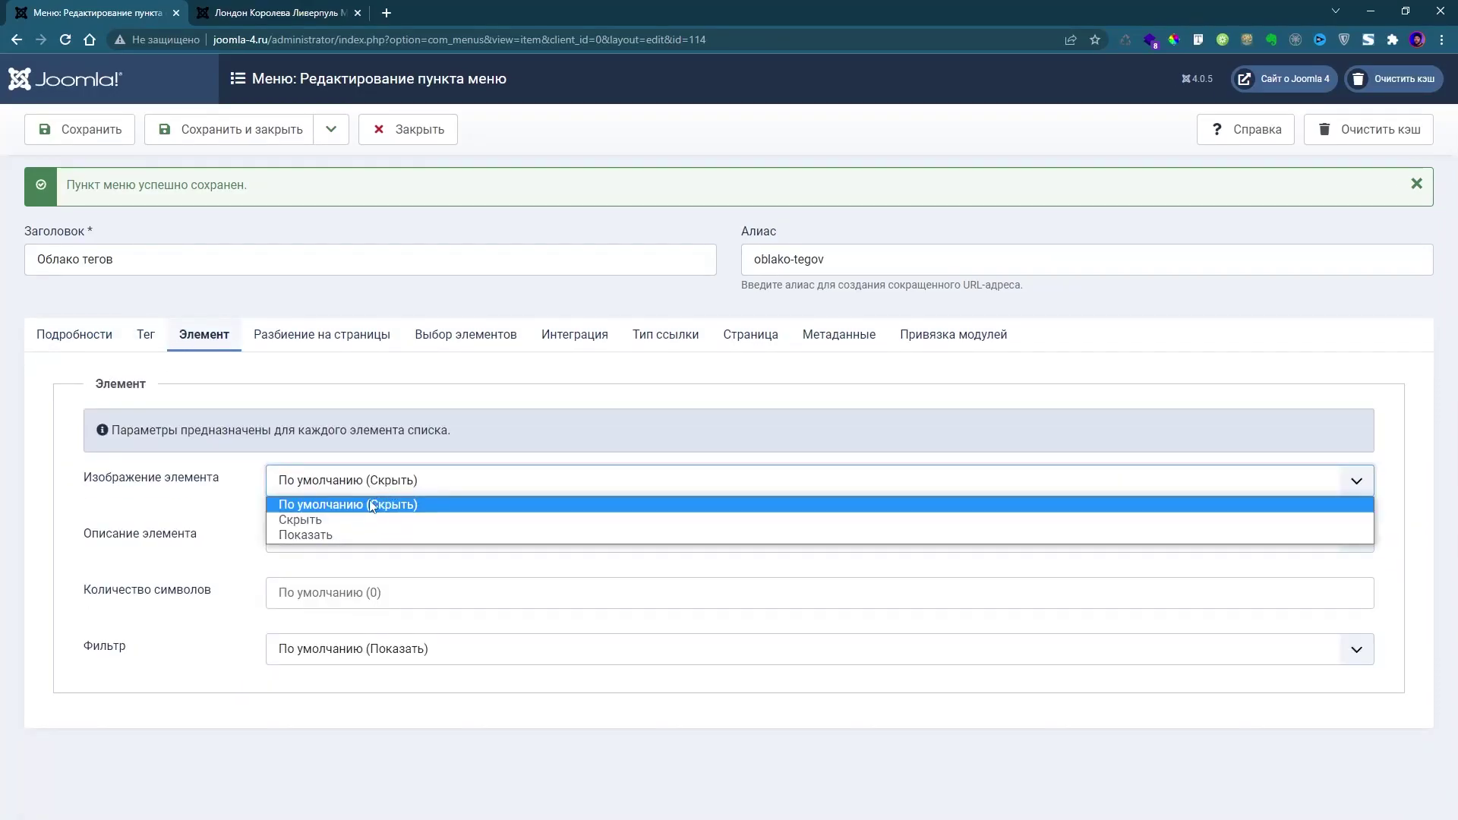
left_click(316, 533)
left_click(70, 141)
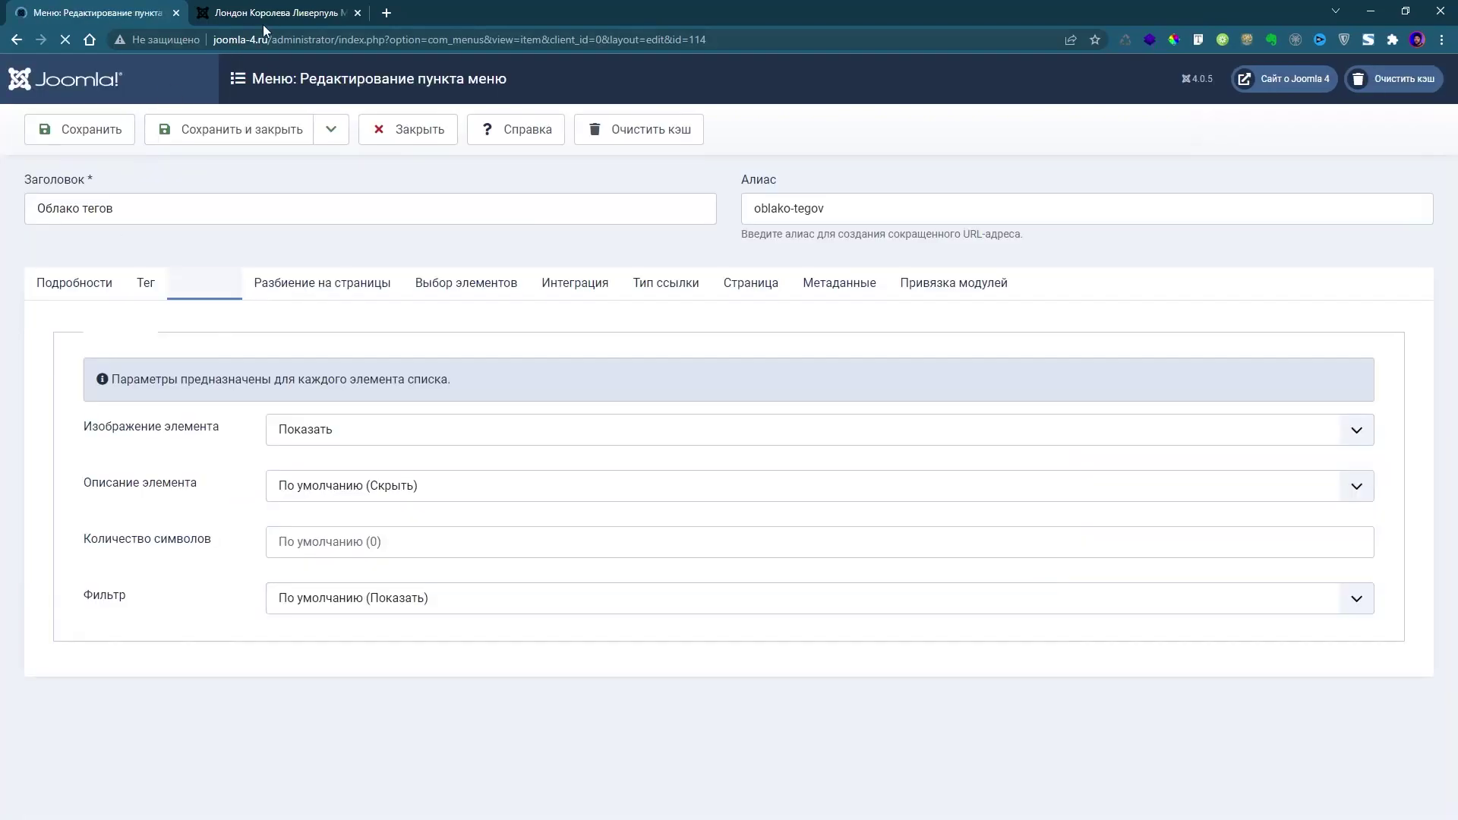
Step: Refresh the public Облако тегов page and check the images of the tagged articles
left_click(263, 21)
key("F5")
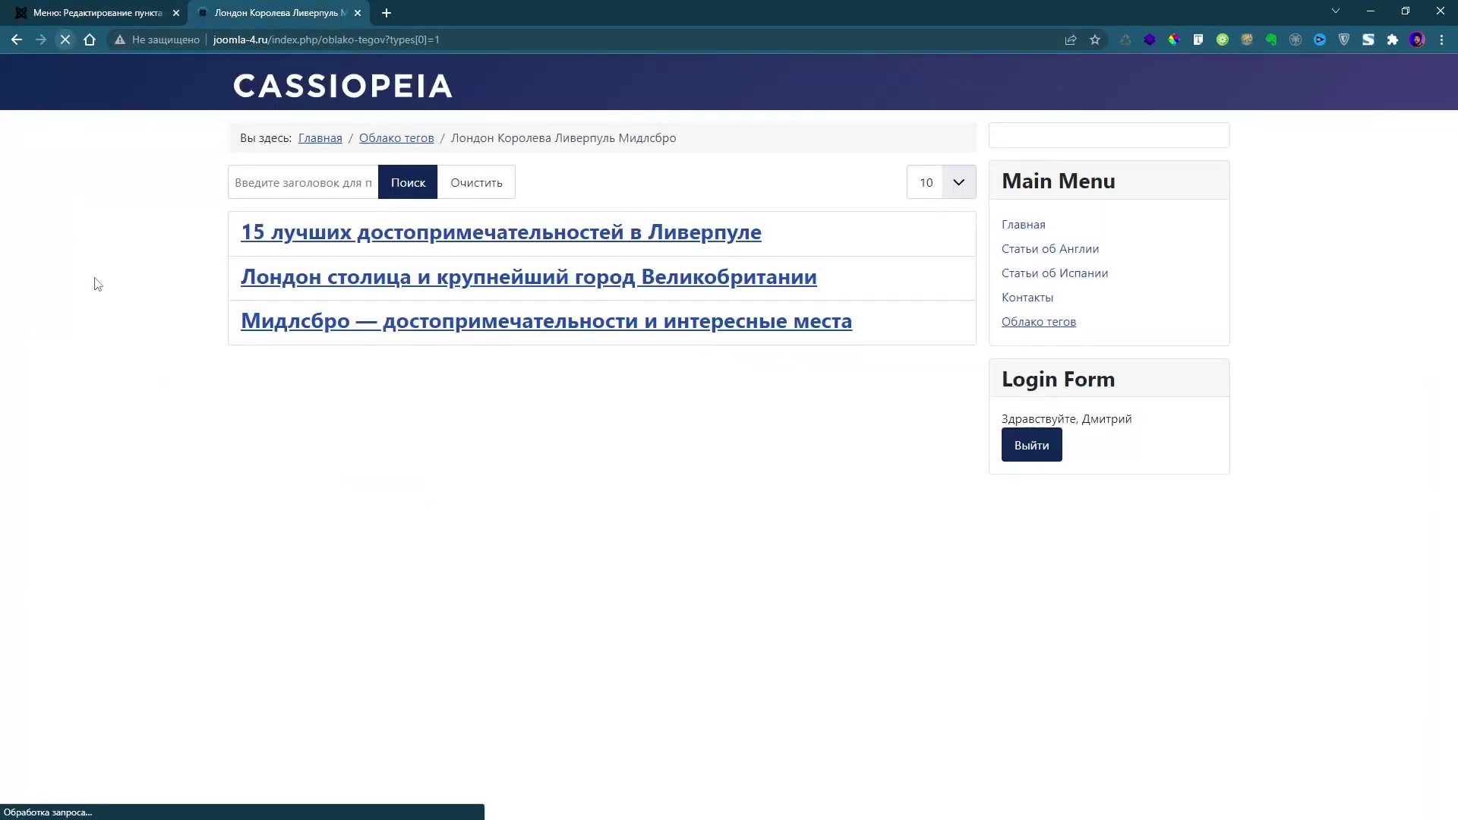
scroll(319, 456, "down", 2)
scroll(349, 463, "up", 2)
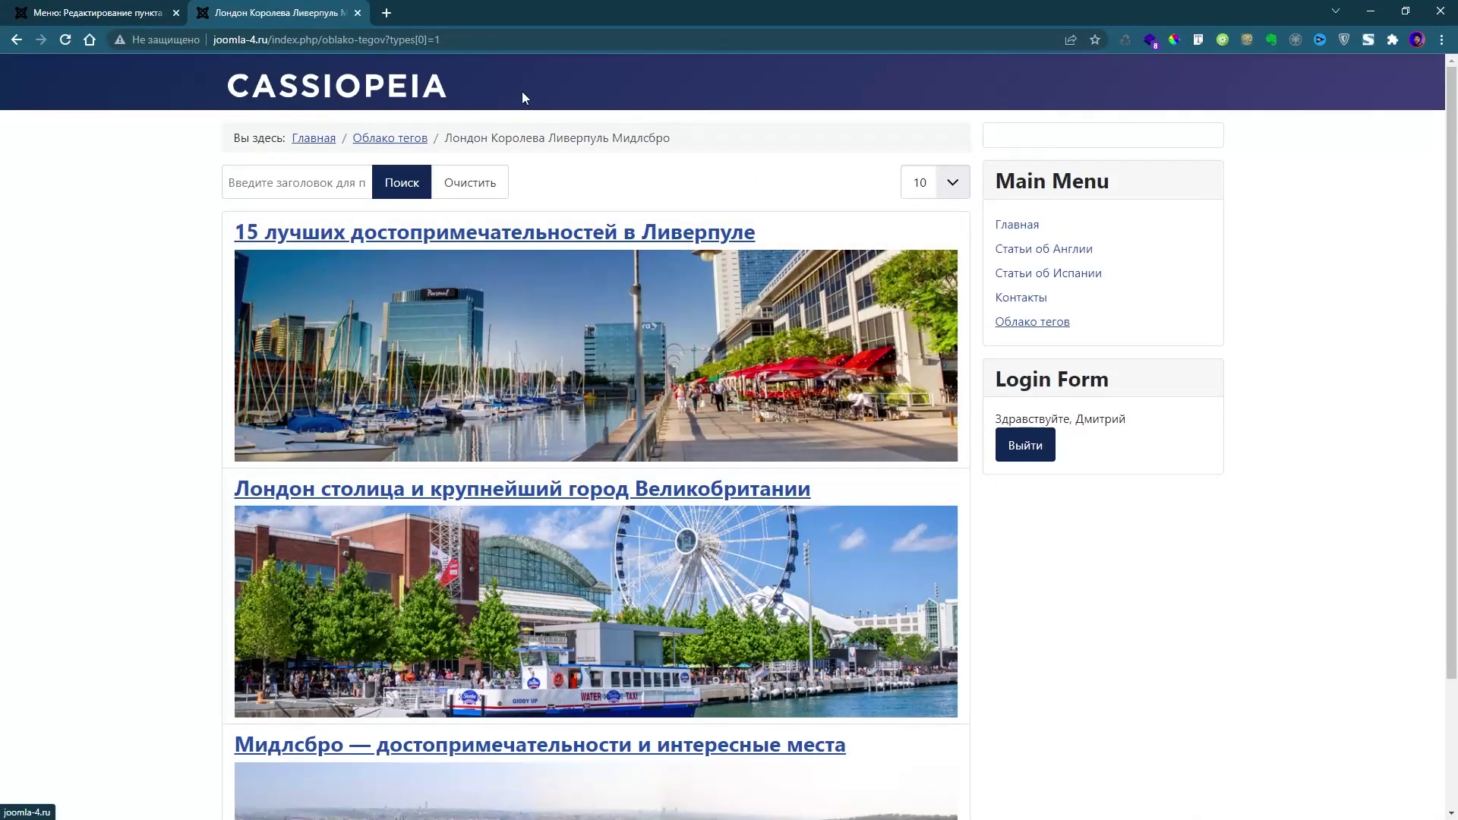
Step: Set Описание элемента to Показать for the menu item's list elements and save
left_click(156, 12)
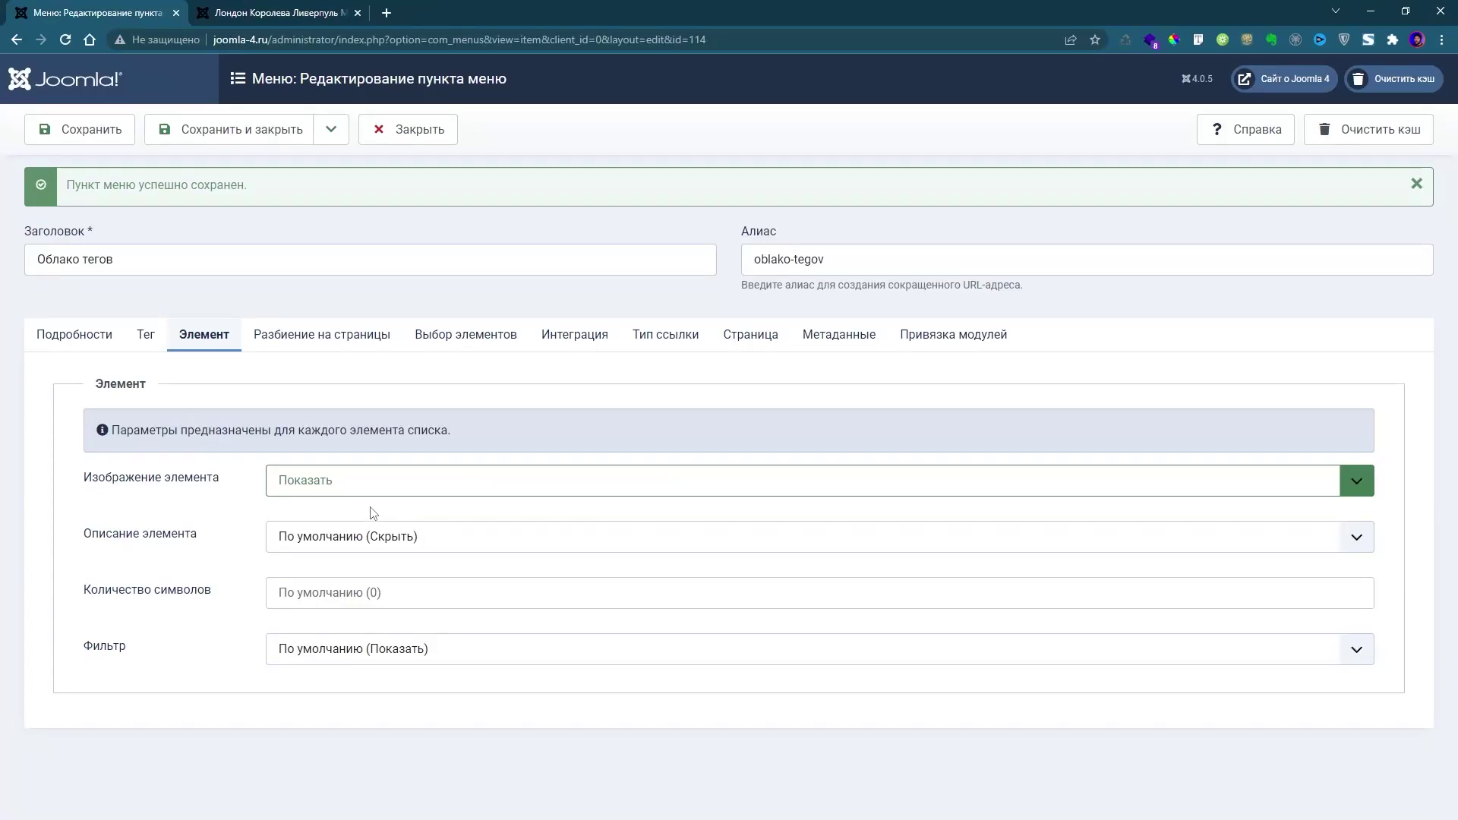
left_click(347, 540)
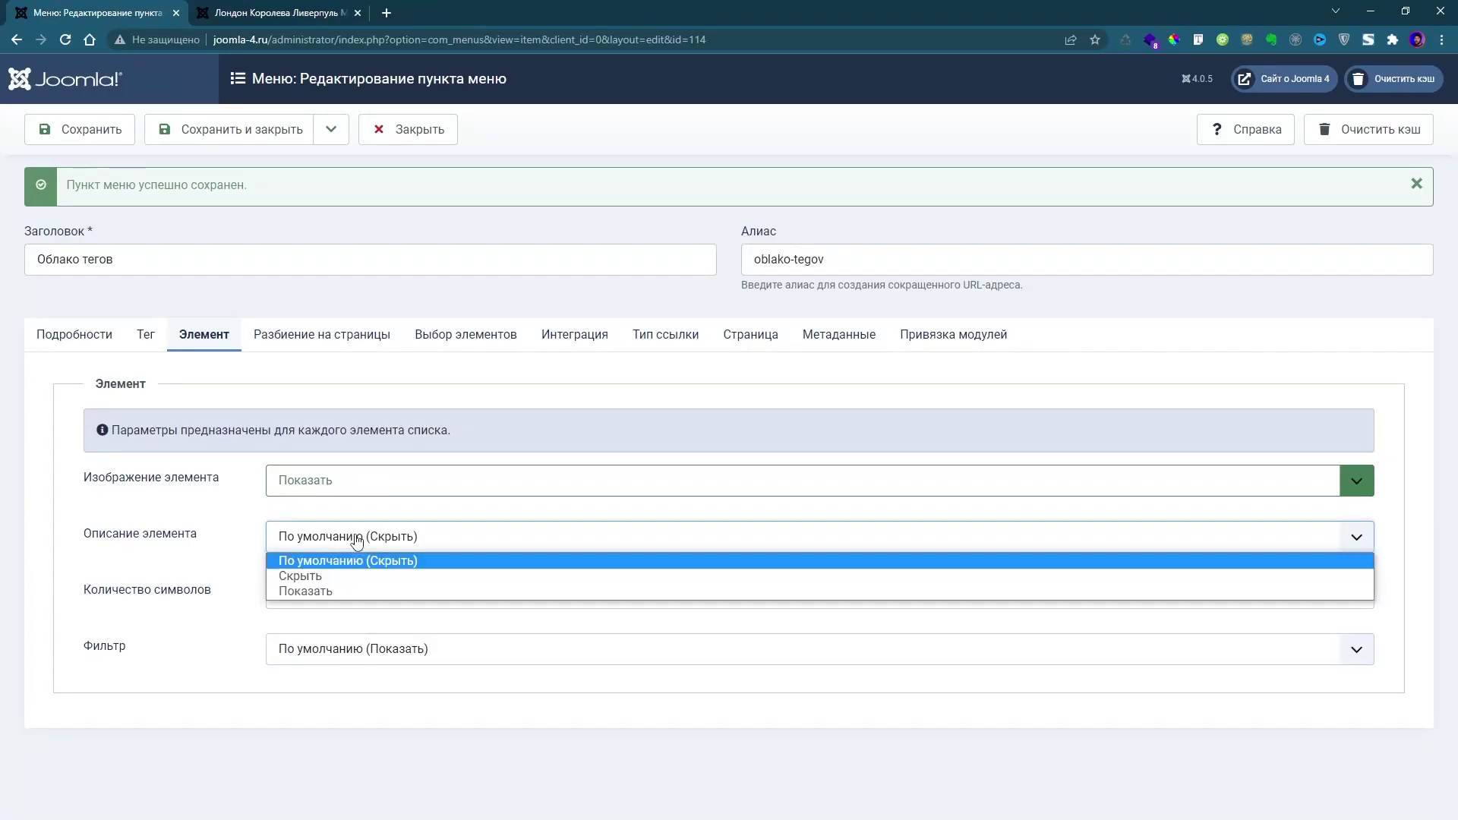
left_click(336, 591)
left_click(87, 135)
Step: Refresh the public Облако тегов page and examine the images and descriptions of the listed articles
left_click(267, 15)
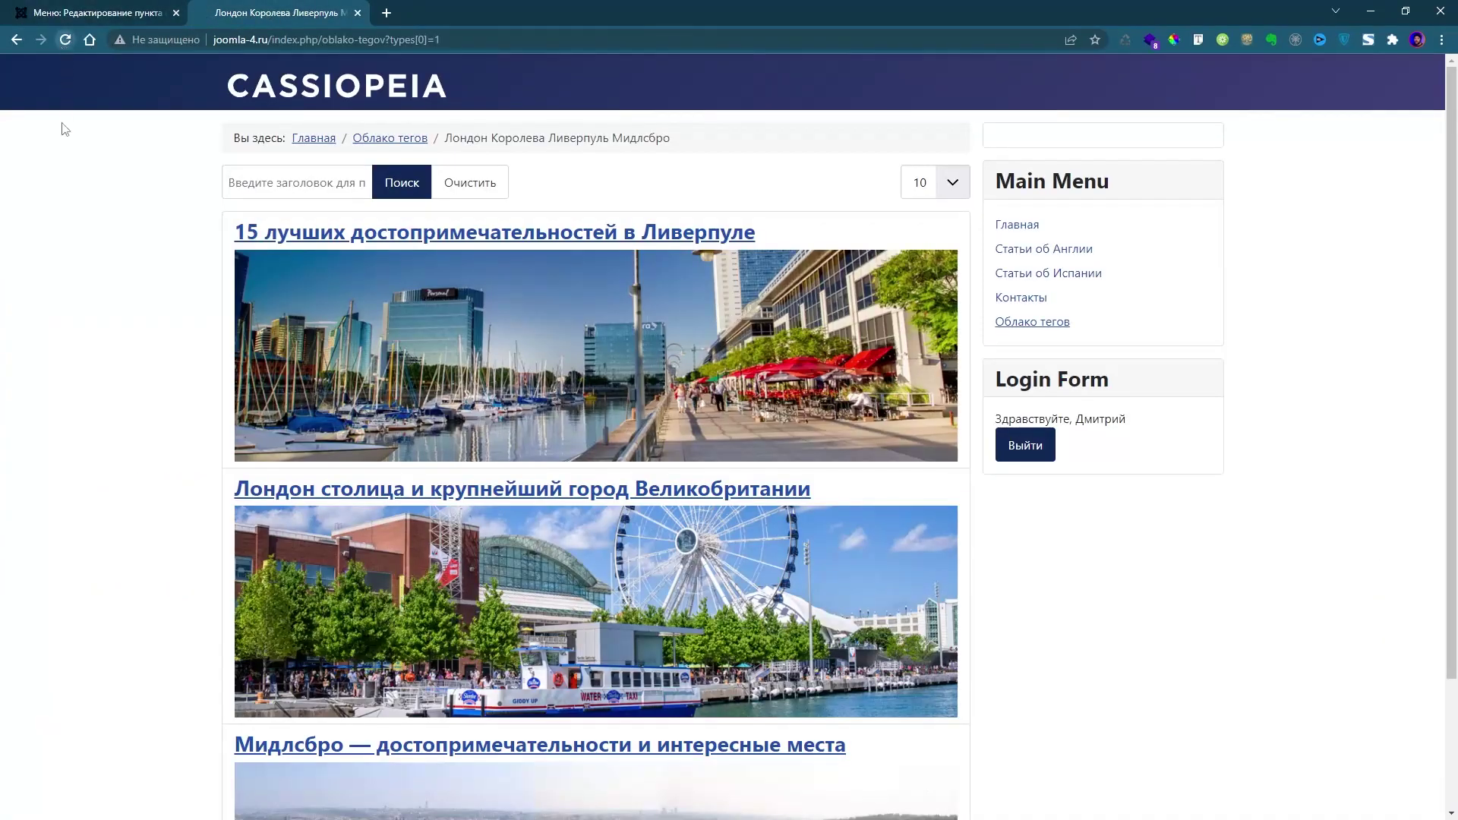
left_click(66, 40)
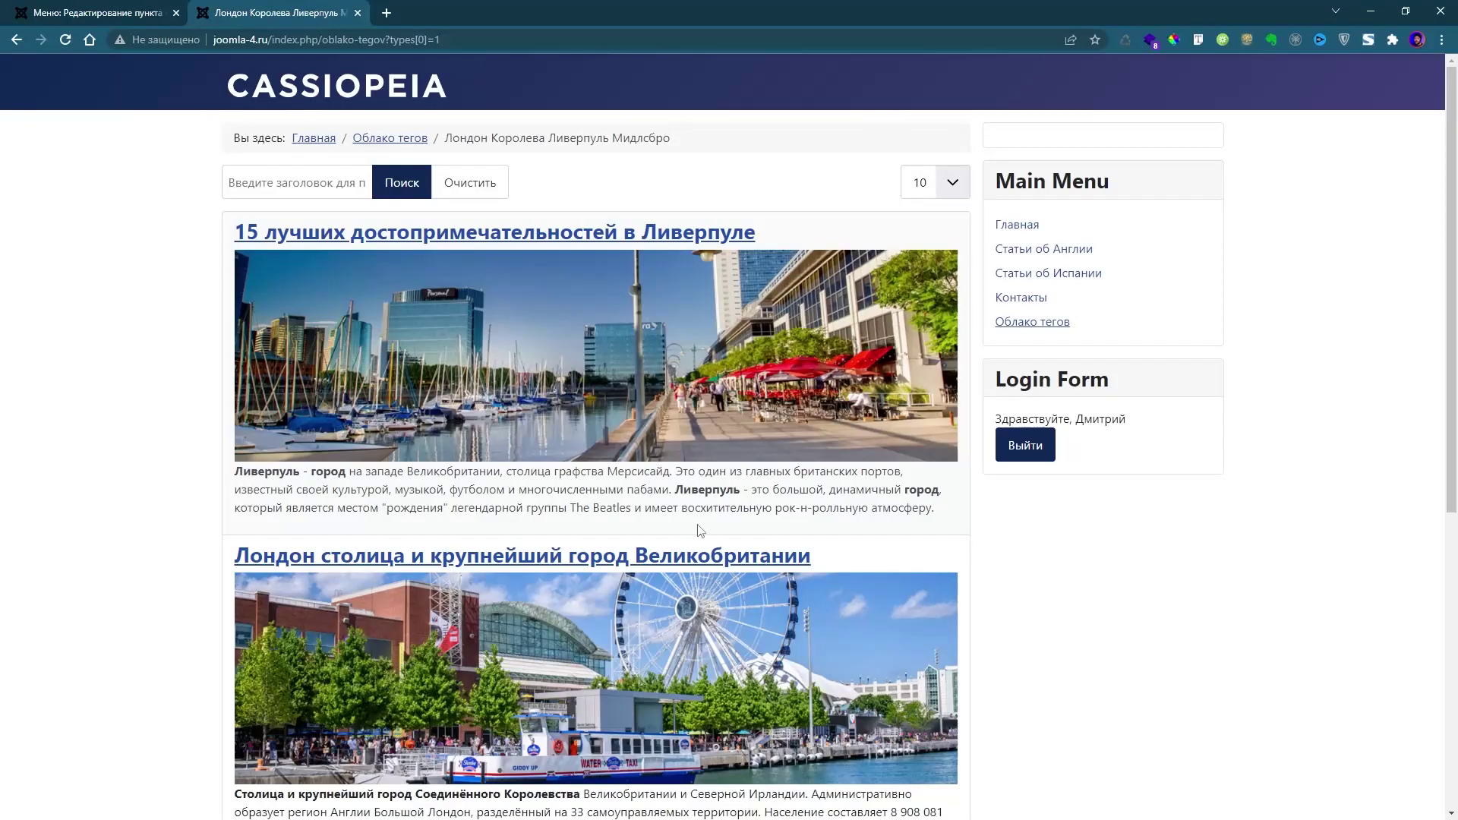
scroll(703, 490, "down", 6)
scroll(855, 335, "up", 7)
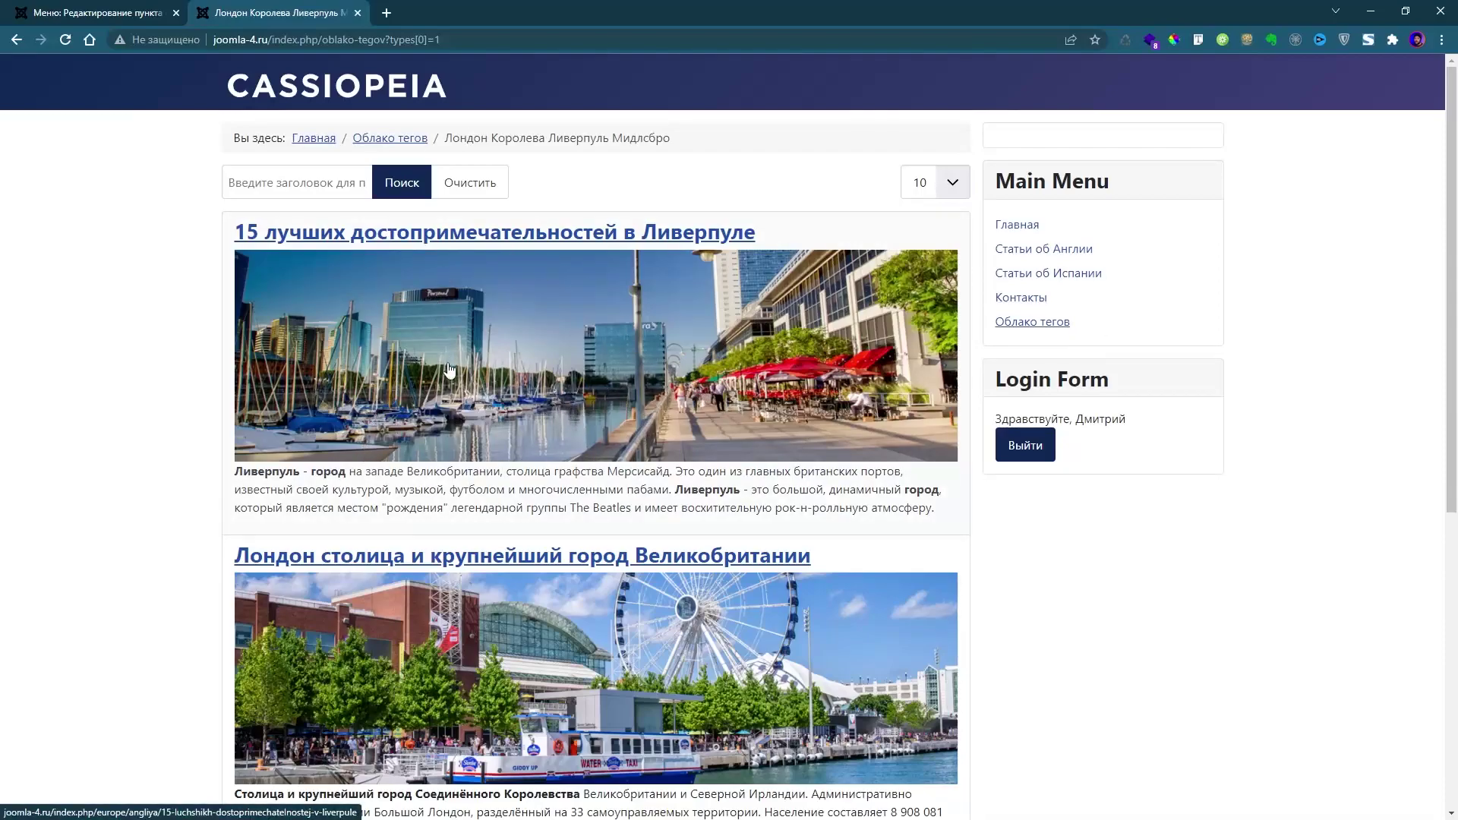
scroll(587, 380, "down", 4)
scroll(587, 380, "down", 1)
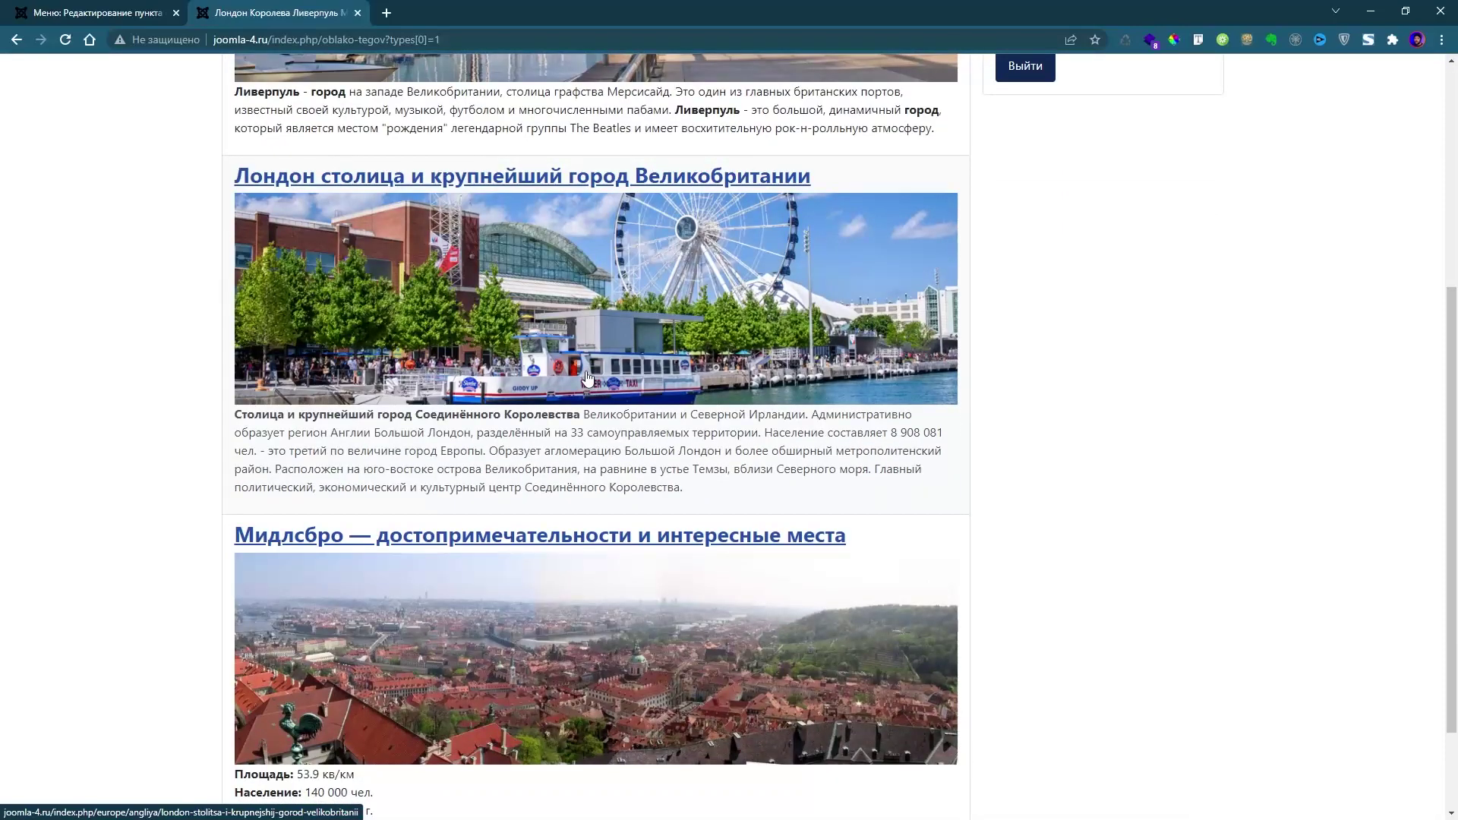
scroll(588, 374, "up", 4)
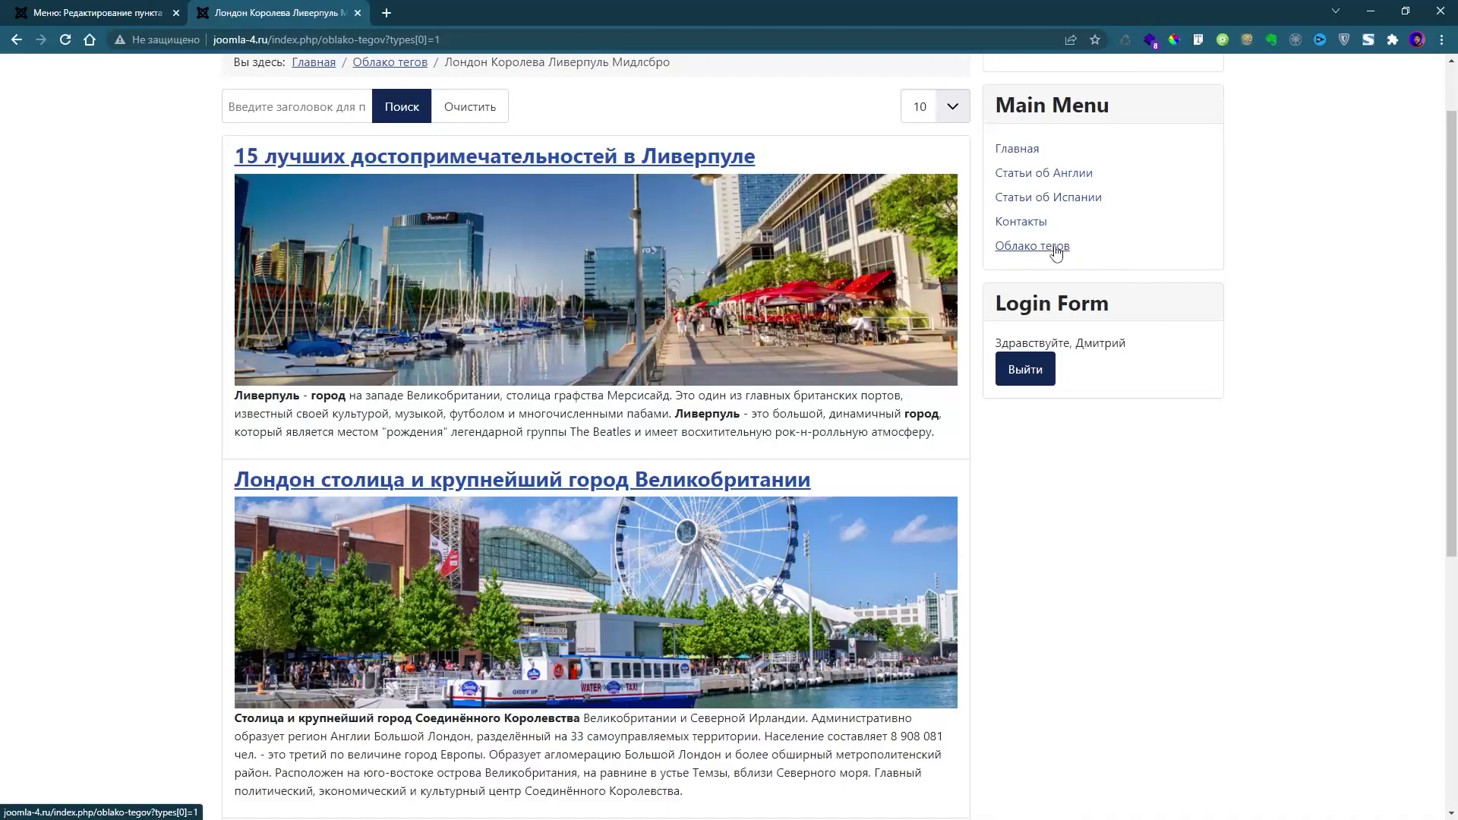
scroll(535, 678, "down", 5)
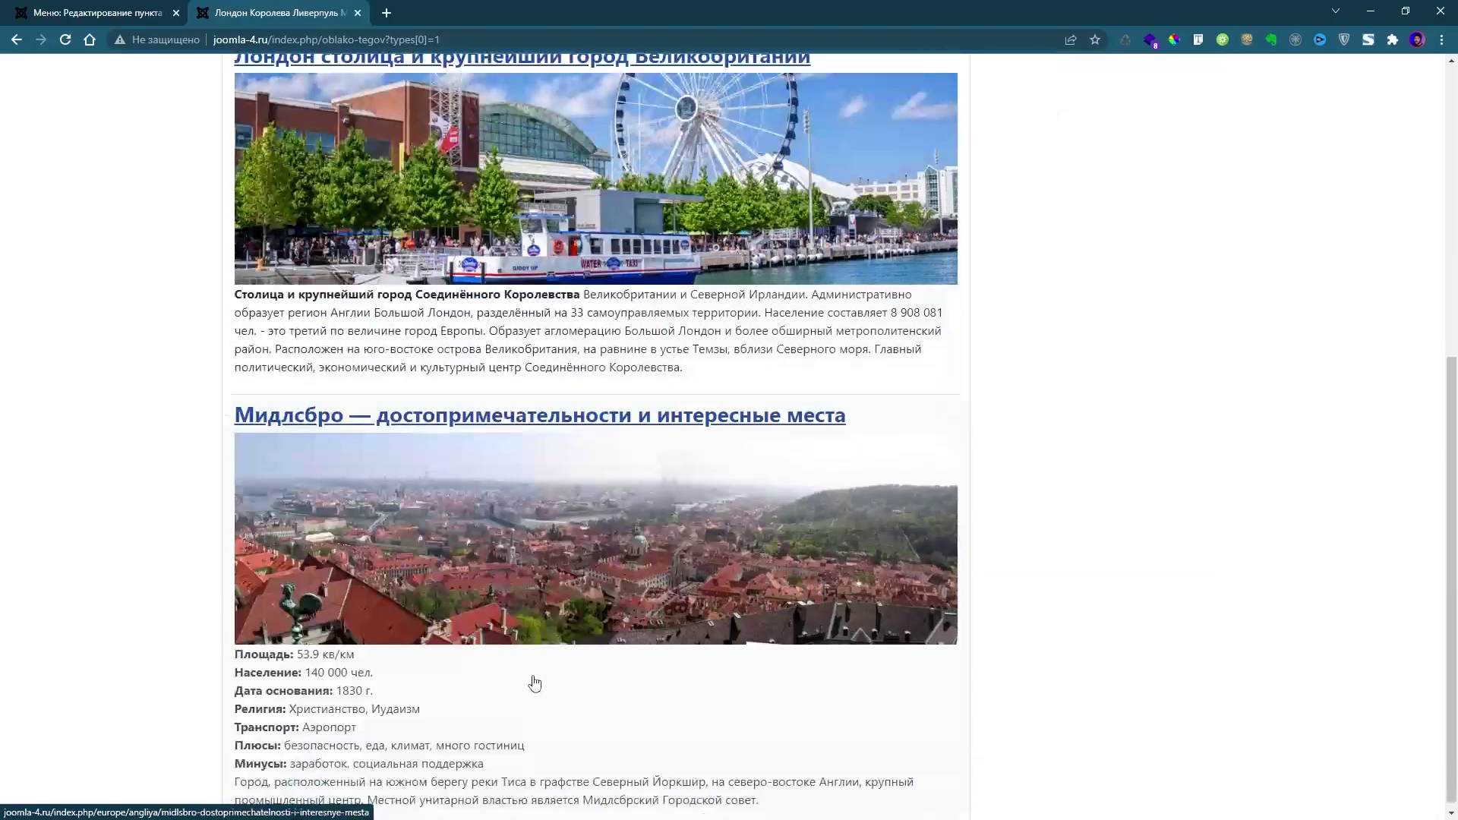
scroll(540, 668, "up", 5)
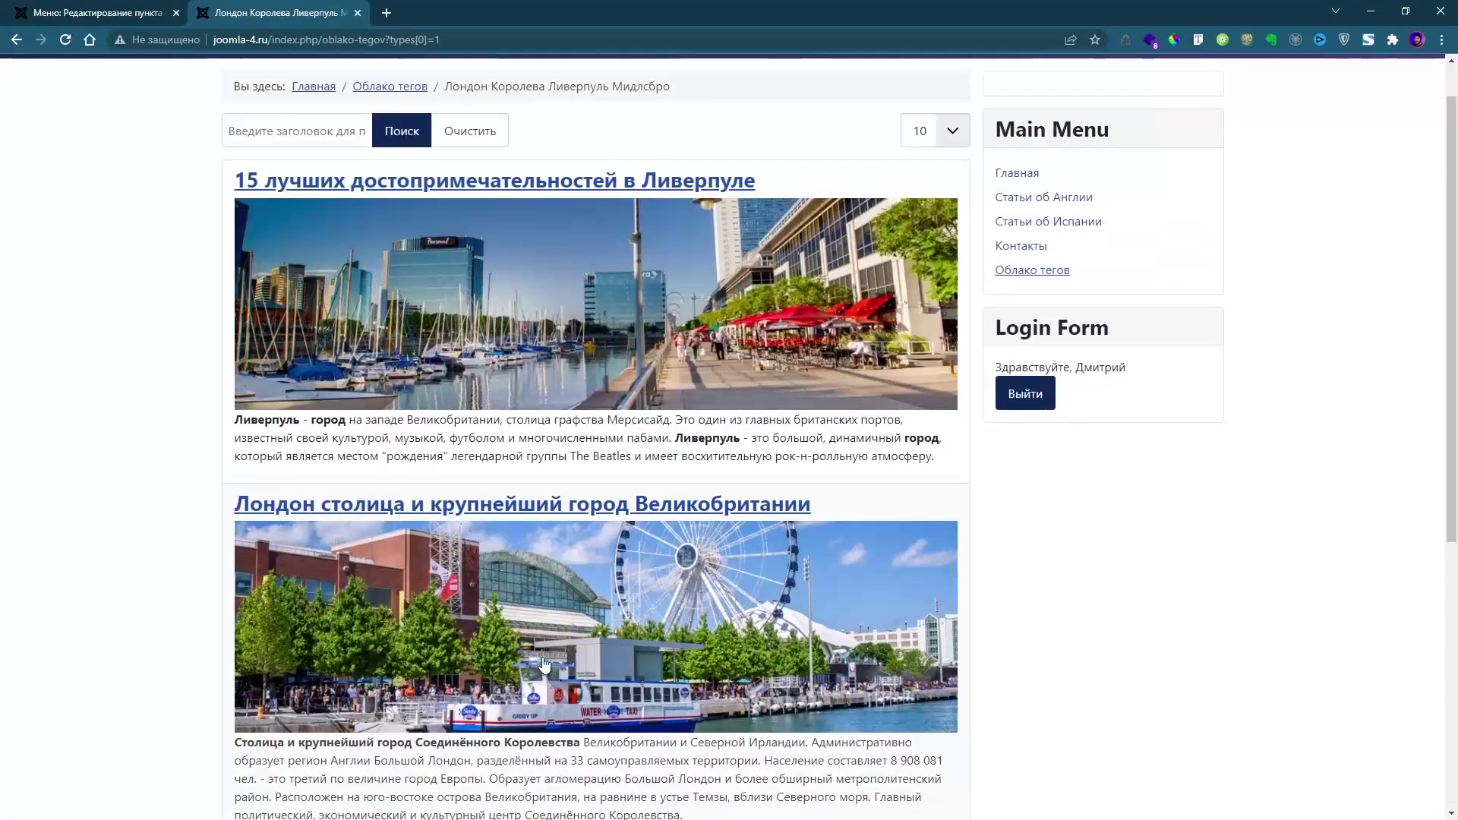
scroll(576, 614, "up", 1)
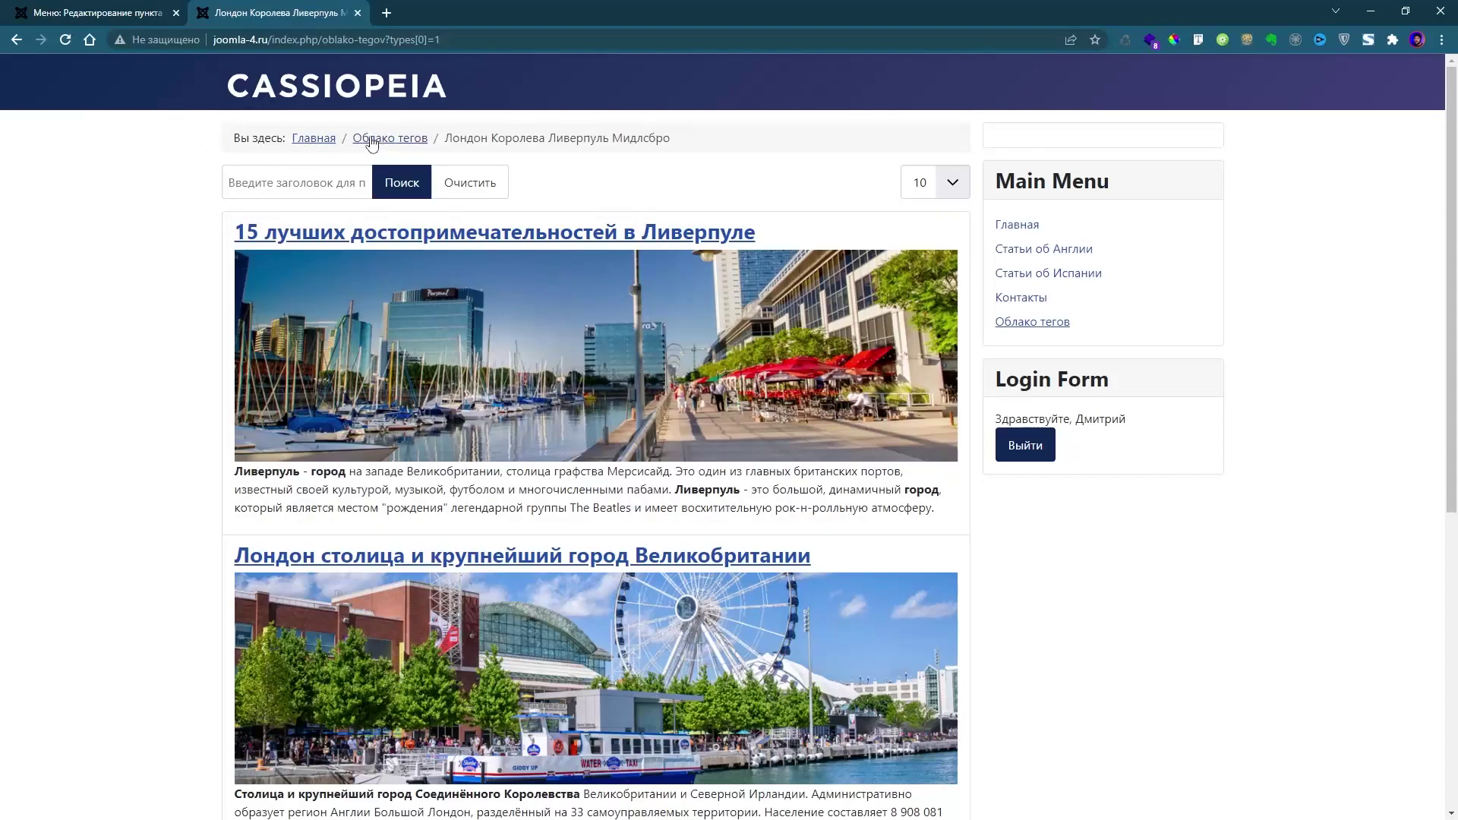
Step: Change the menu item's type to Элементы (компактный список) from the Теги group
left_click(80, 13)
left_click(107, 337)
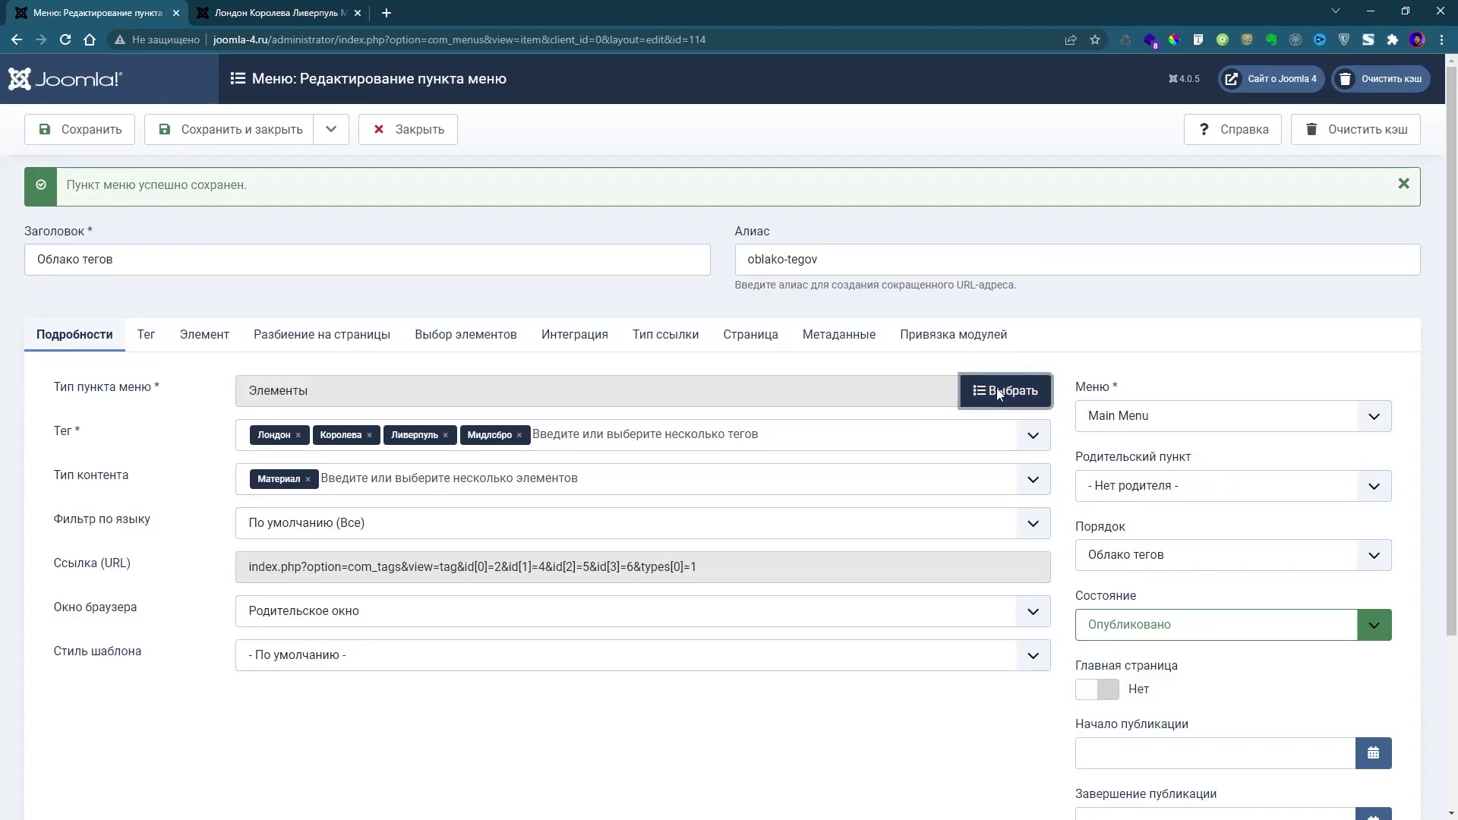
left_click(980, 391)
left_click(247, 469)
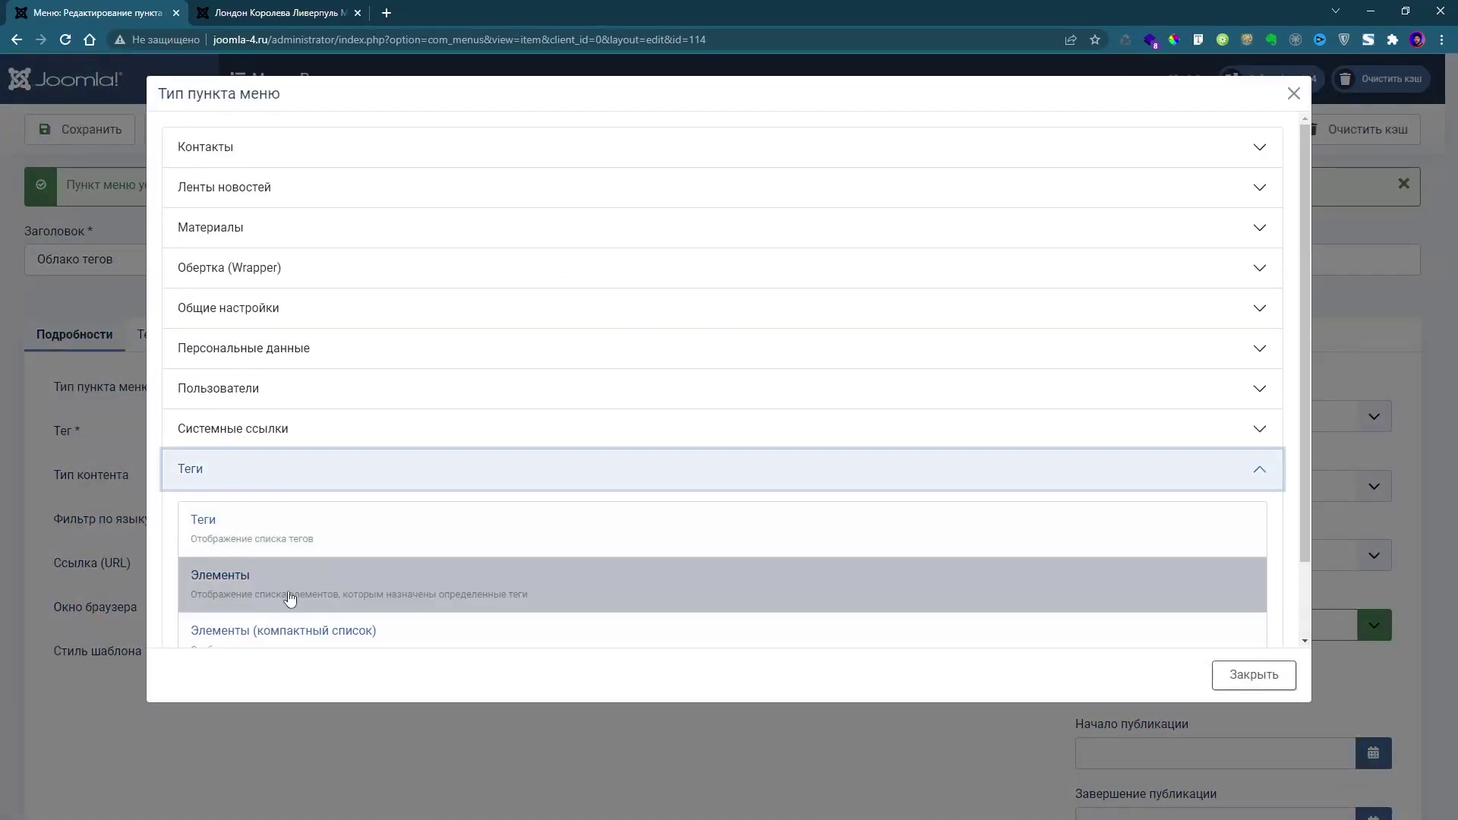
scroll(293, 599, "down", 2)
left_click(299, 557)
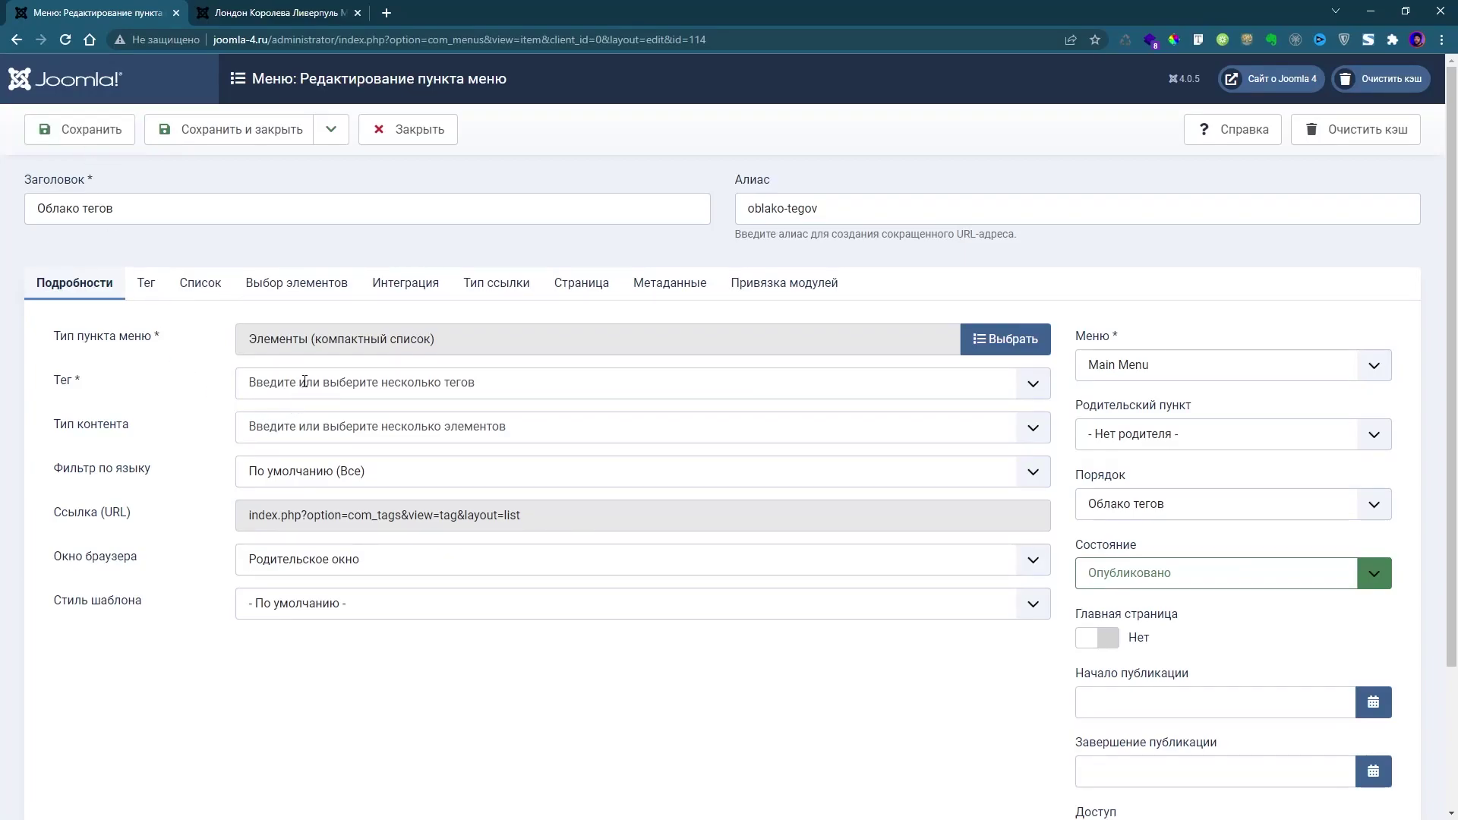
Step: Assign the tags Лондон, Королева, Ливерпуль and Мидлсбро to the menu item
left_click(305, 381)
left_click(299, 417)
left_click(298, 416)
left_click(299, 416)
left_click(299, 416)
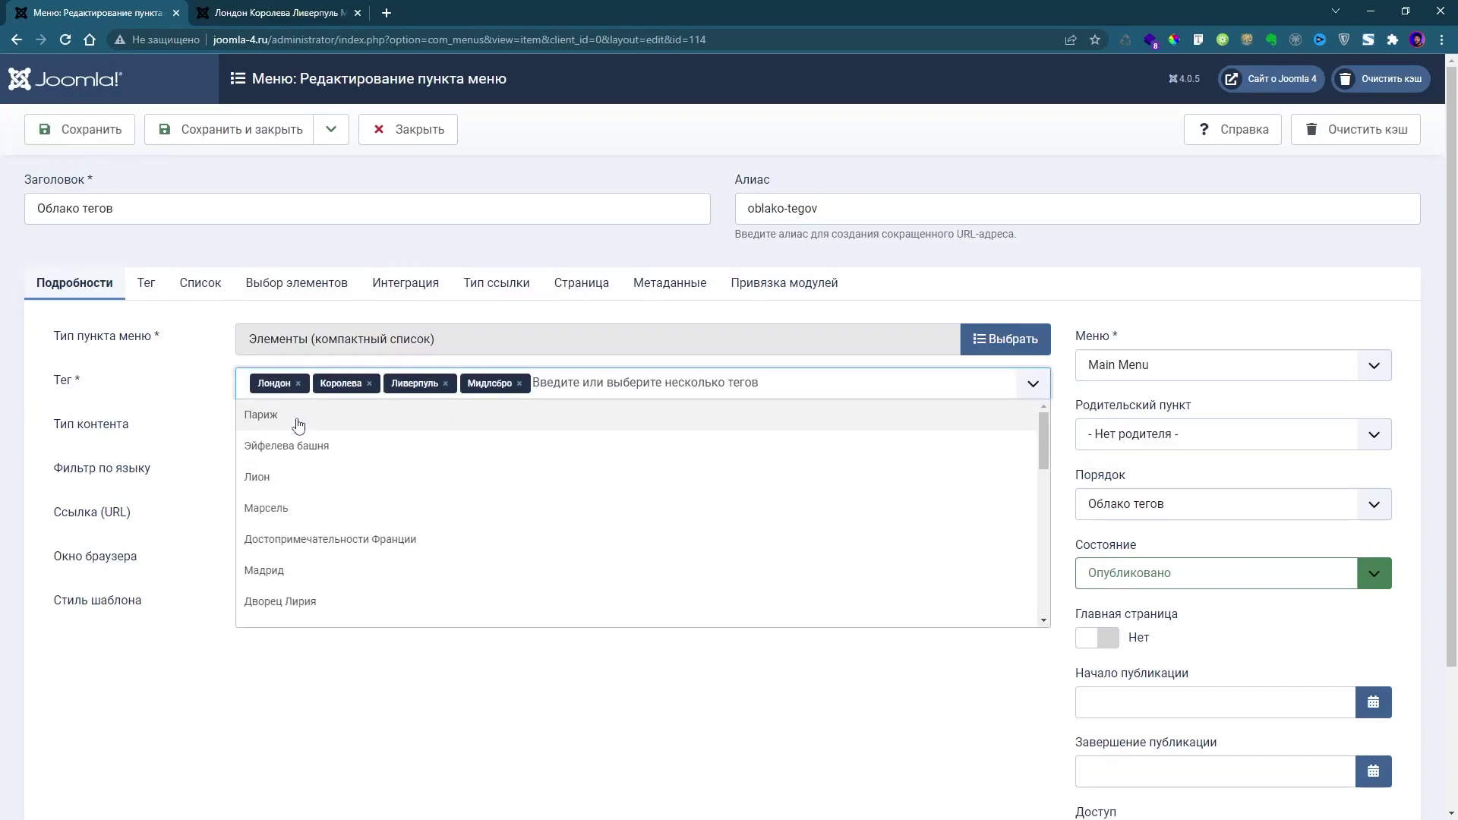
left_click(171, 391)
Step: Set the menu item's content type to Материал and save it
left_click(313, 426)
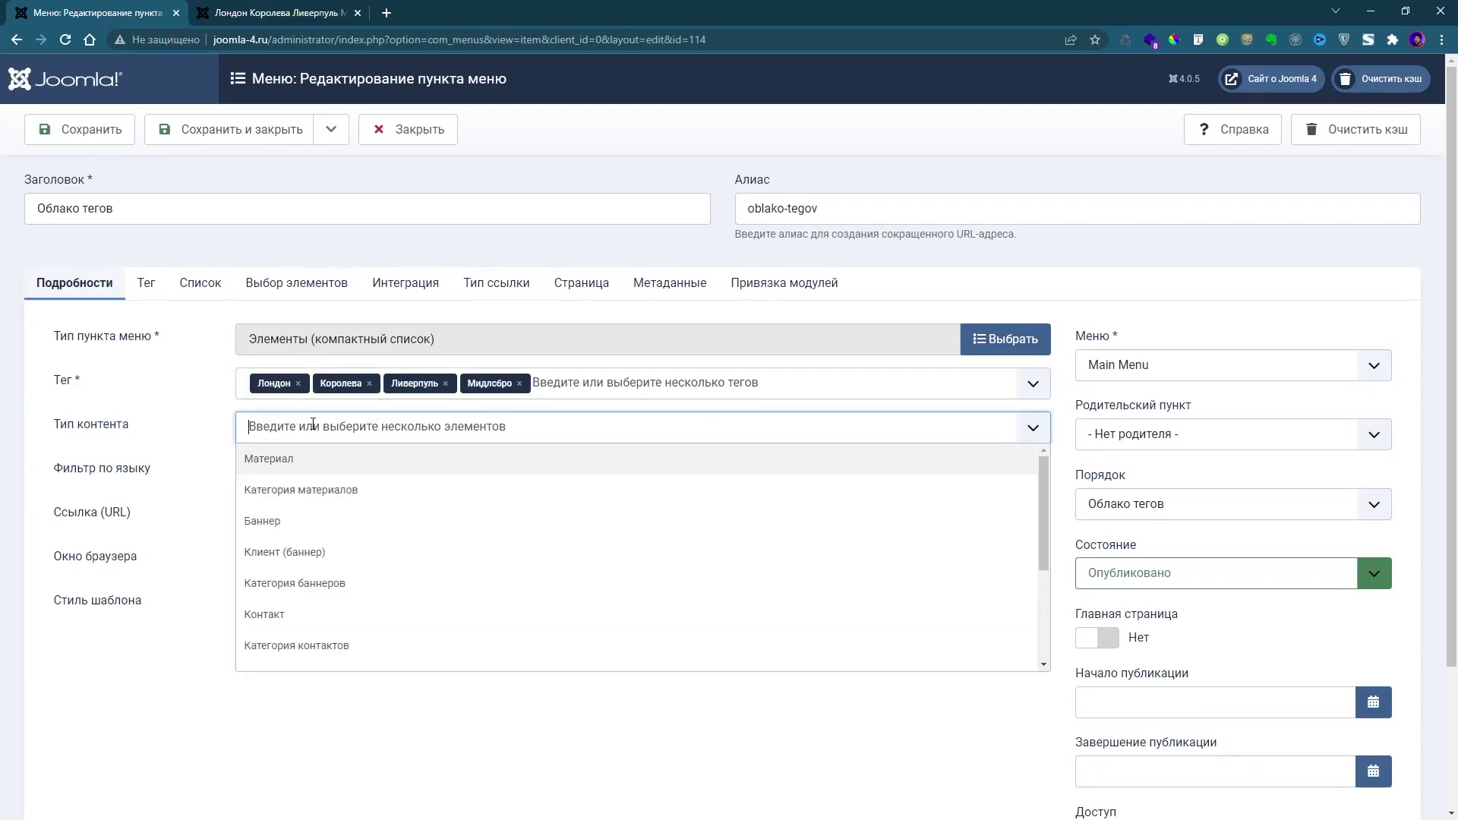
left_click(295, 461)
left_click(122, 141)
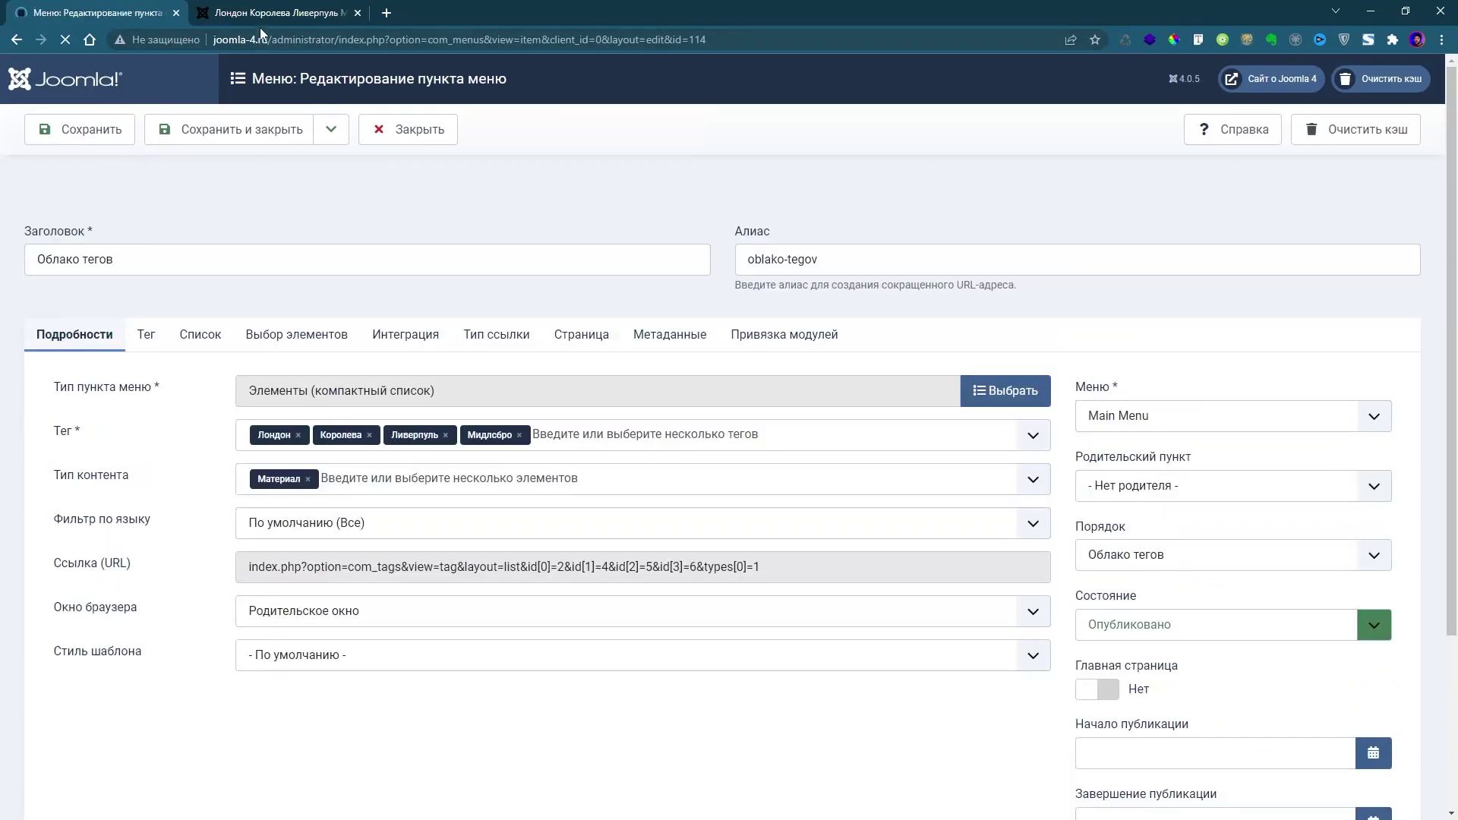
Step: Reload the public Облако тегов page and examine the compact list of tagged articles
left_click(273, 13)
left_click(1049, 323)
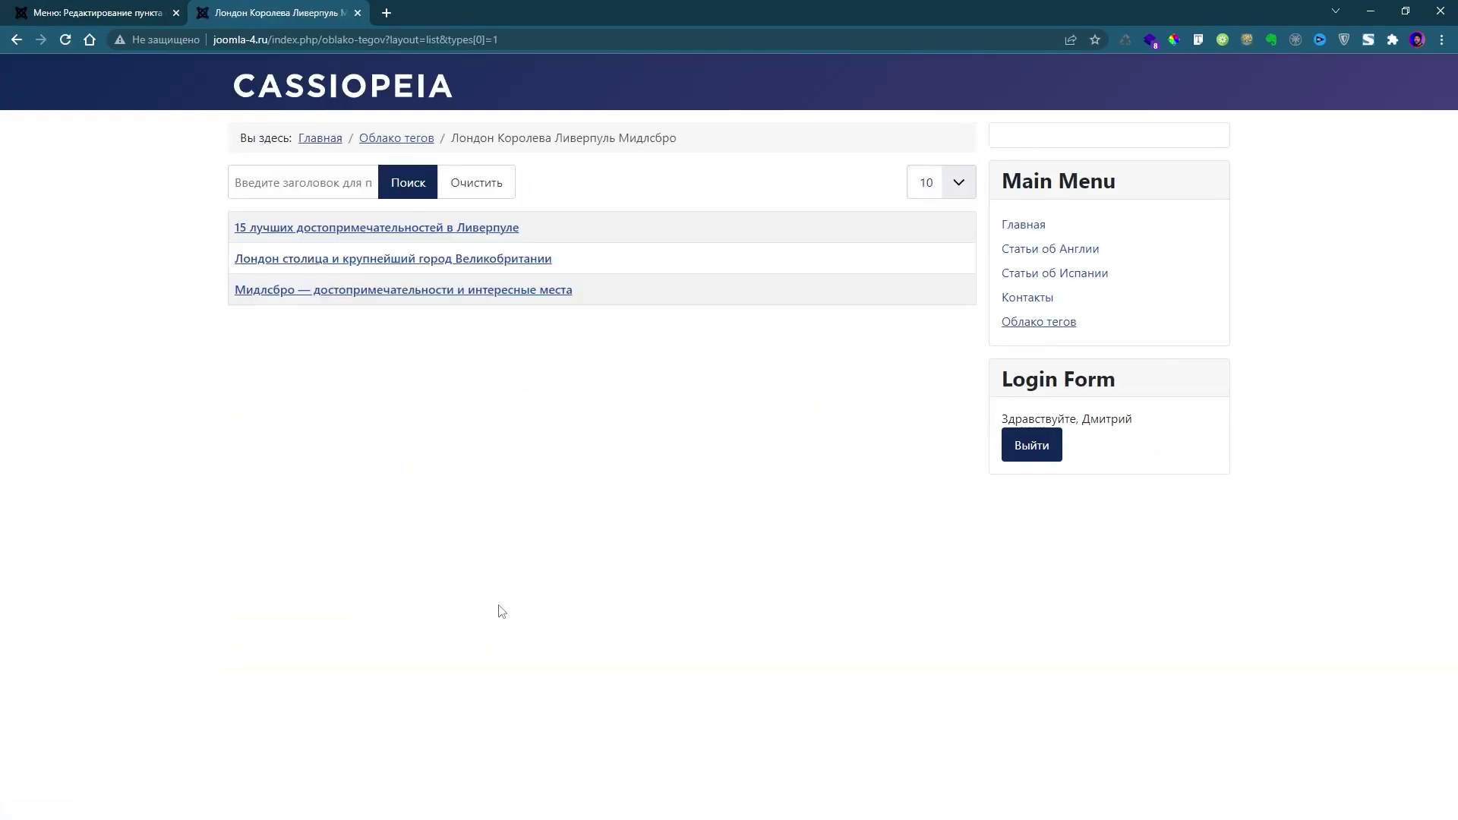
Step: In the menu item's list settings, set Изображение элемента and Описание элемента to По умолчанию (Скрыть)
left_click(91, 13)
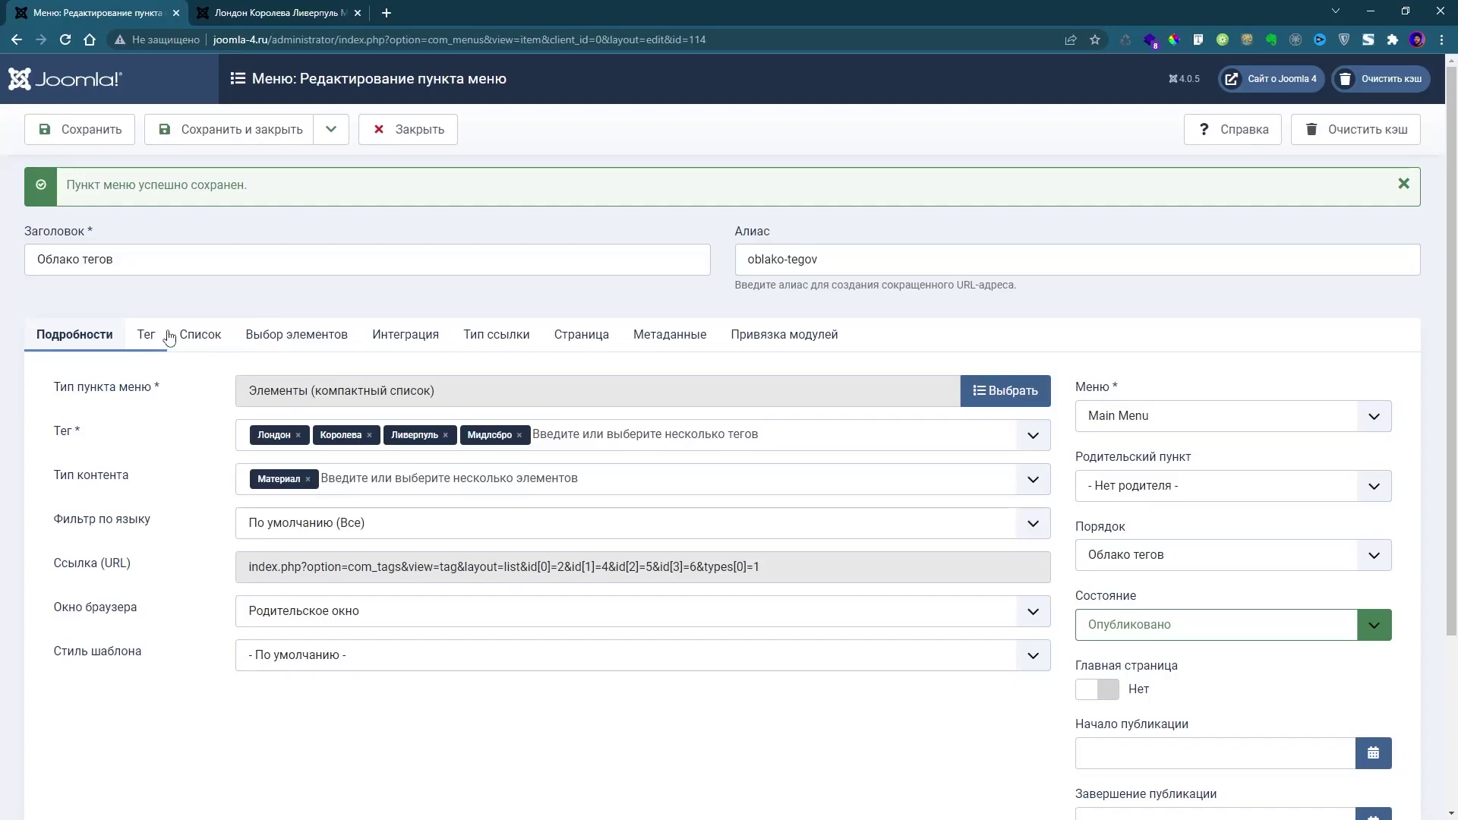
left_click(195, 340)
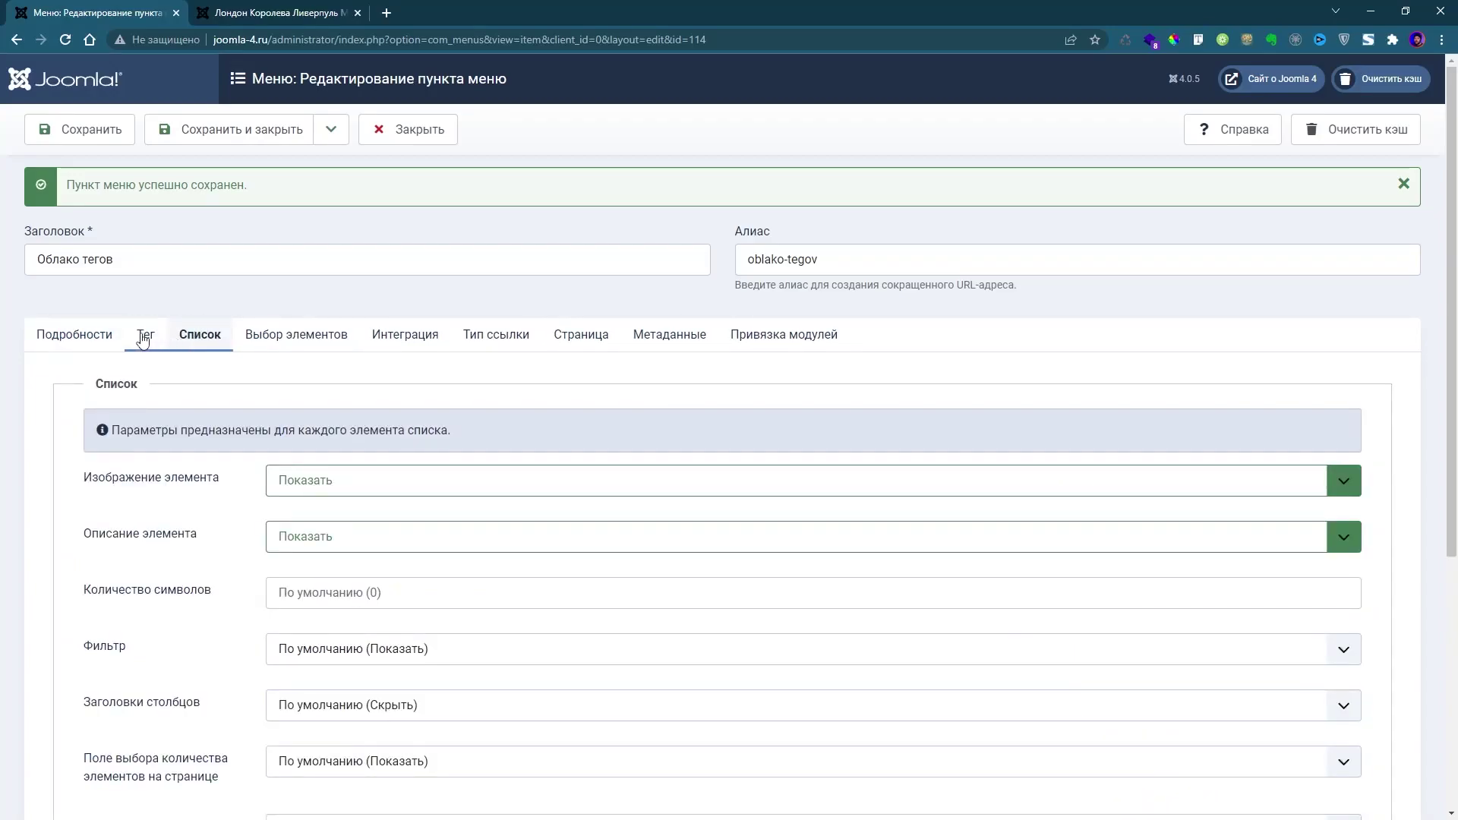
scroll(246, 311, "down", 3)
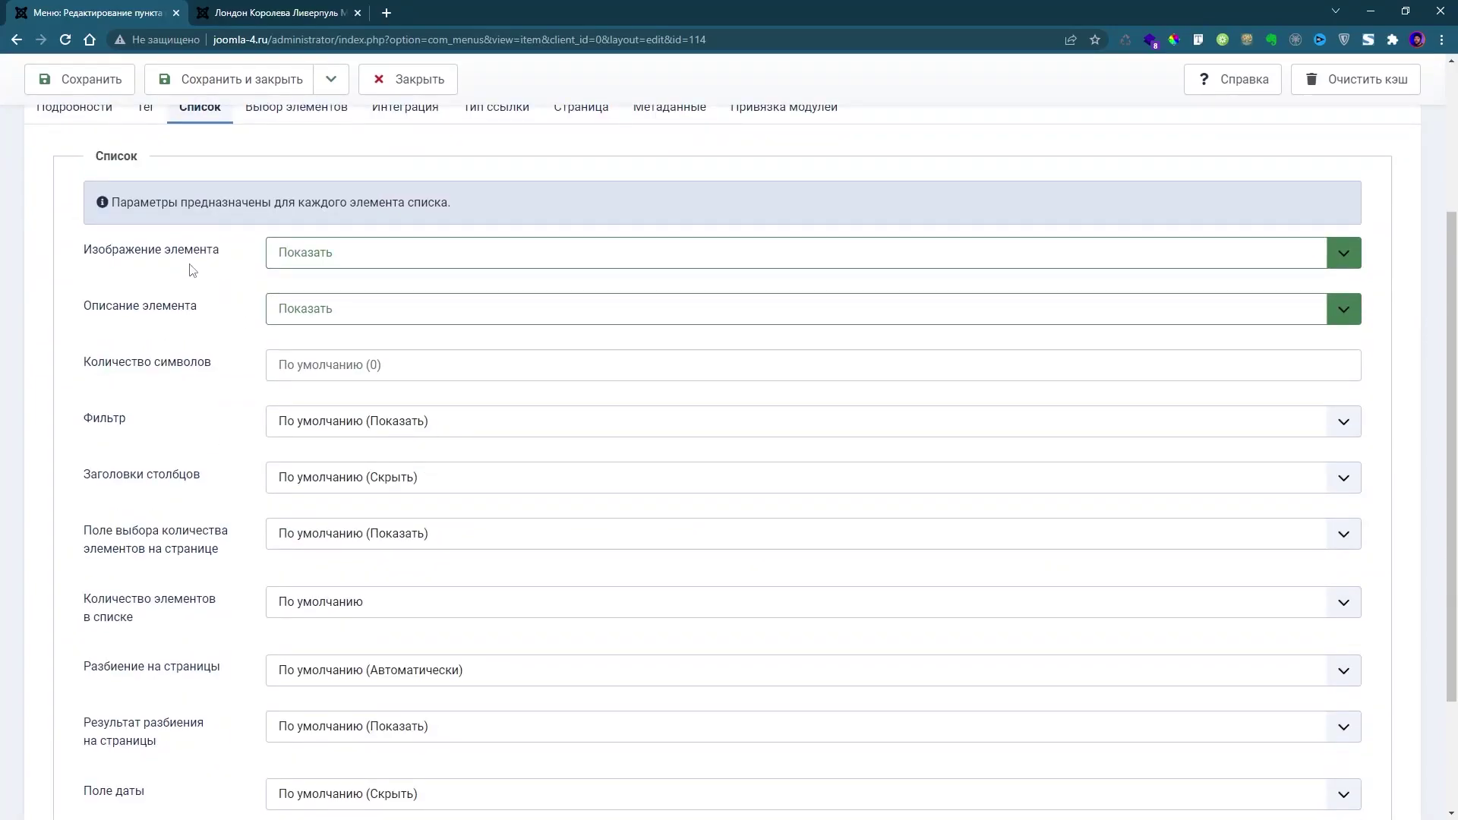
left_click(347, 262)
left_click(346, 278)
left_click(320, 309)
left_click(319, 333)
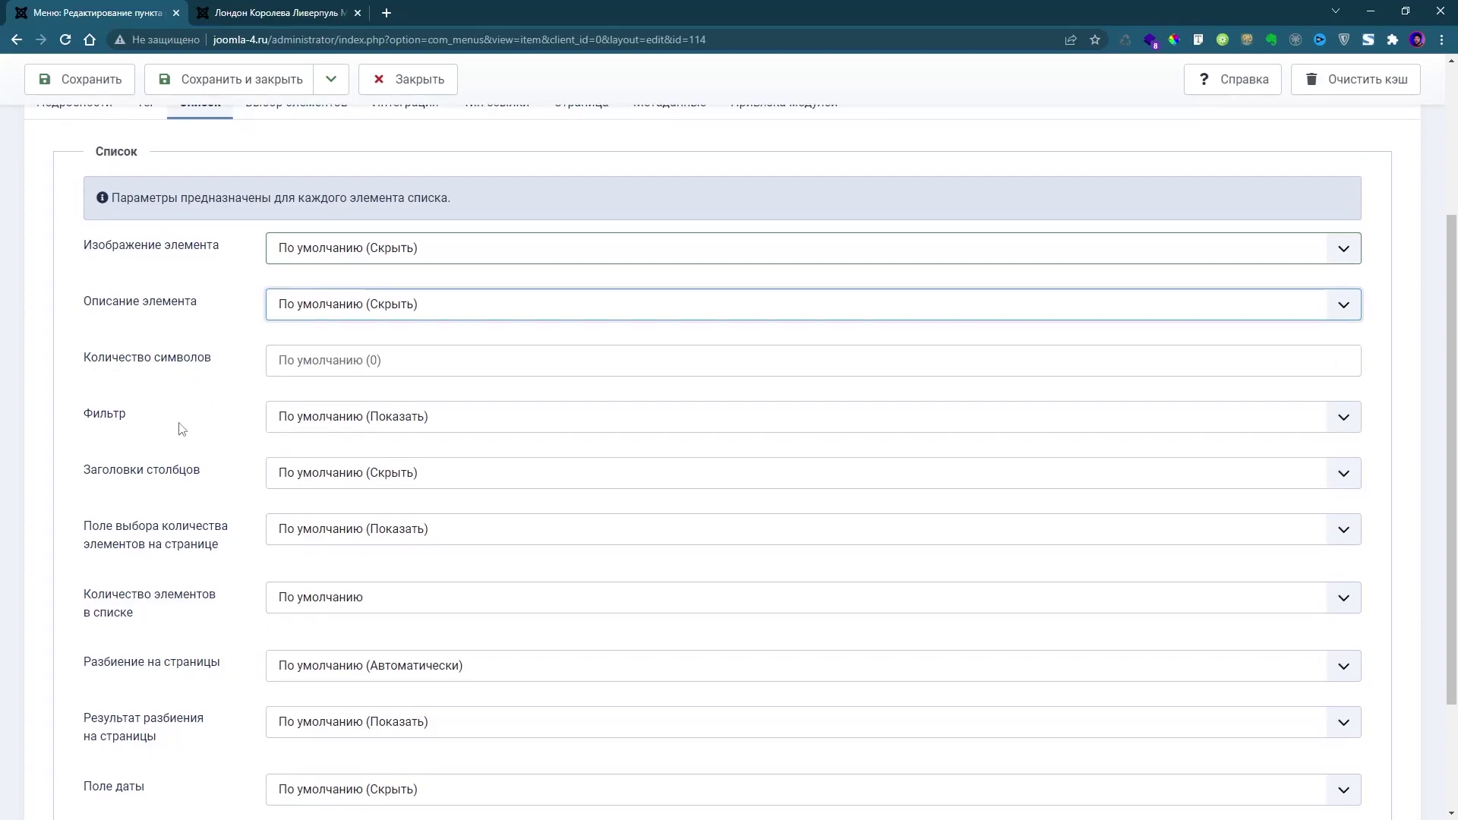
scroll(303, 380, "up", 3)
Step: Check the item-count selector and the title search filter on the public Облако тегов page
left_click(249, 13)
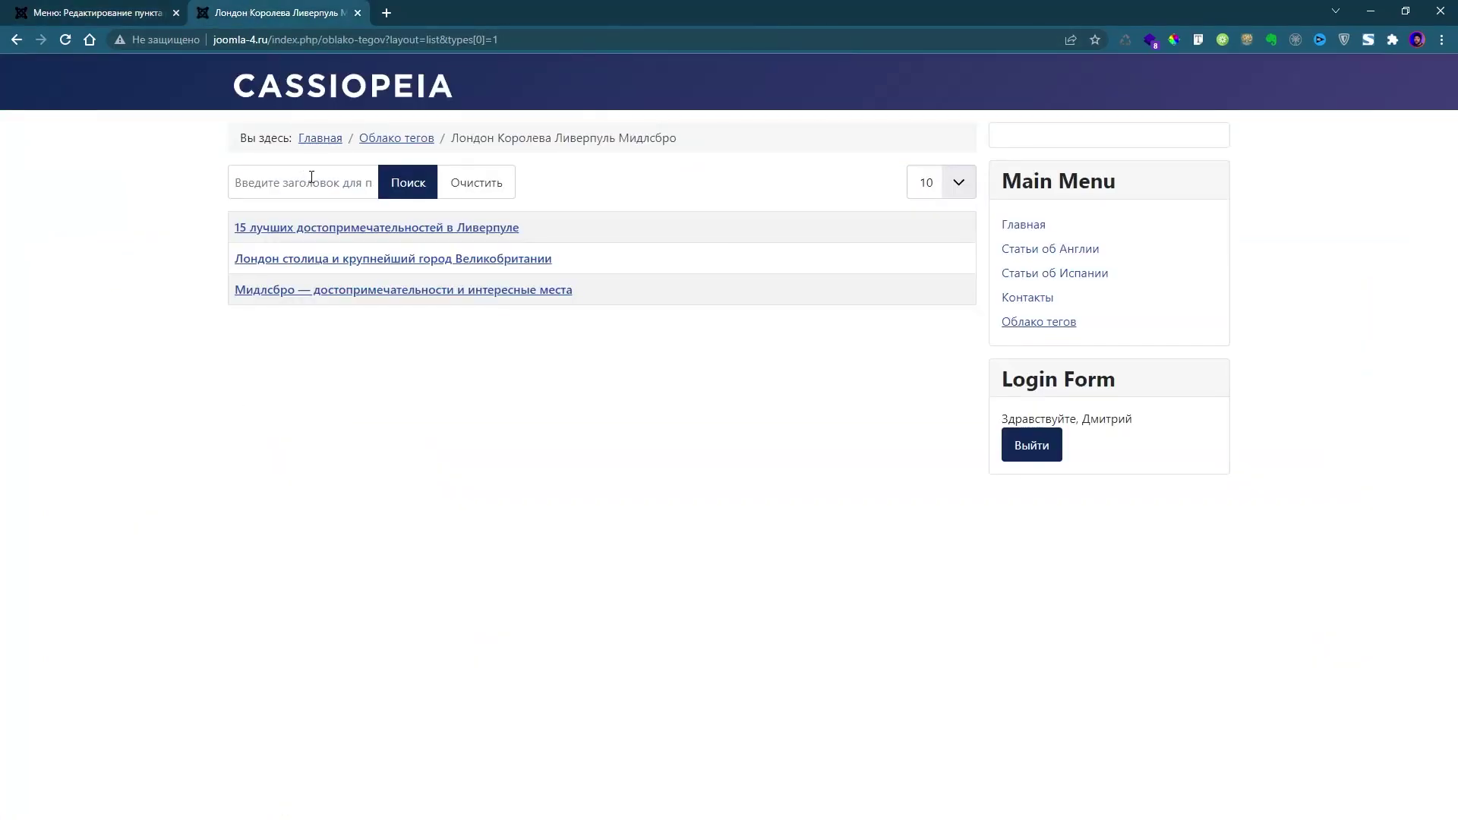
left_click(959, 183)
left_click(718, 181)
left_click(312, 181)
left_click(326, 363)
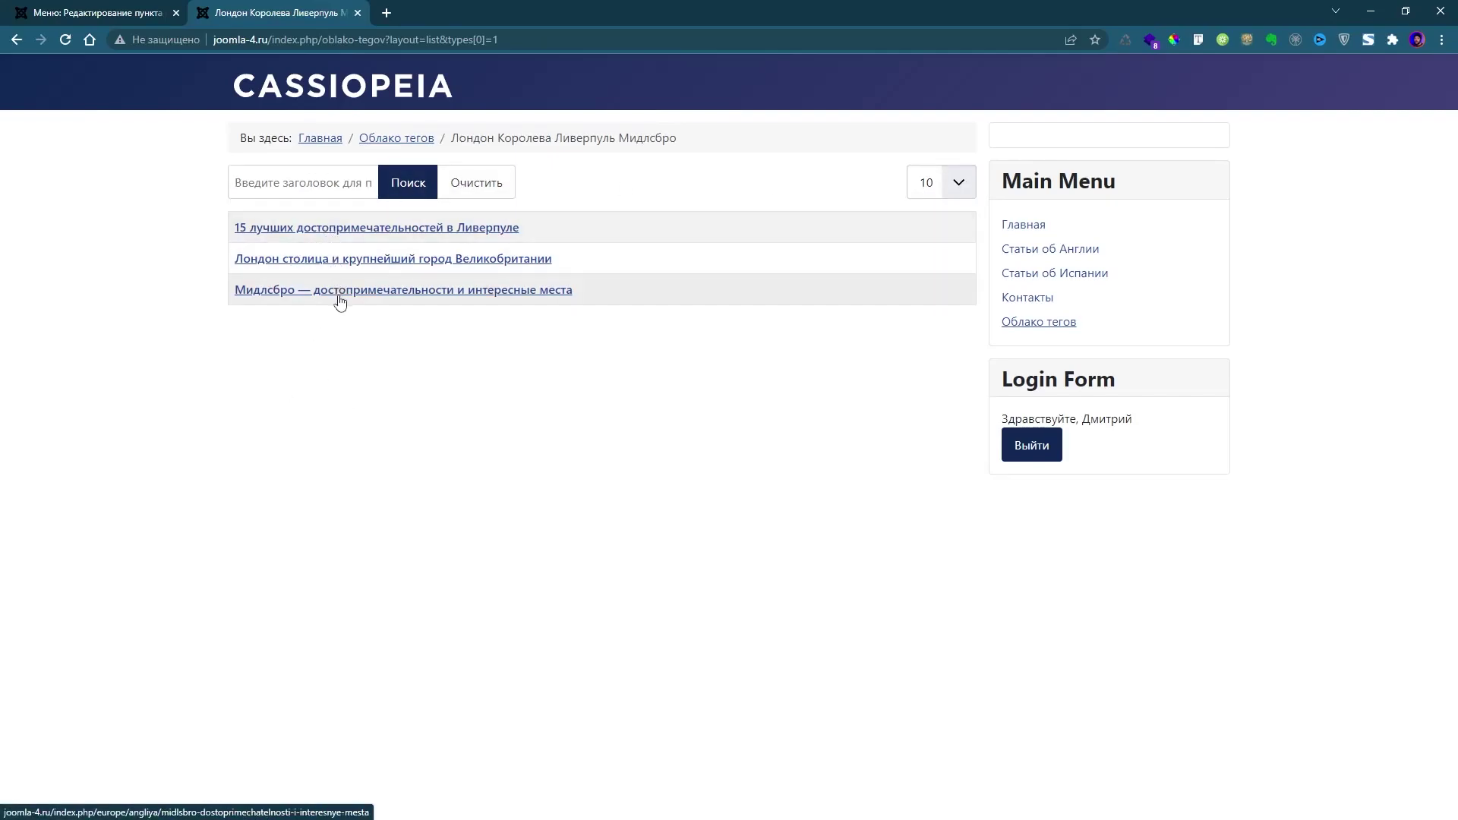
Step: Close the Облако тегов menu item without saving and return to the Main Menu items list
left_click(118, 20)
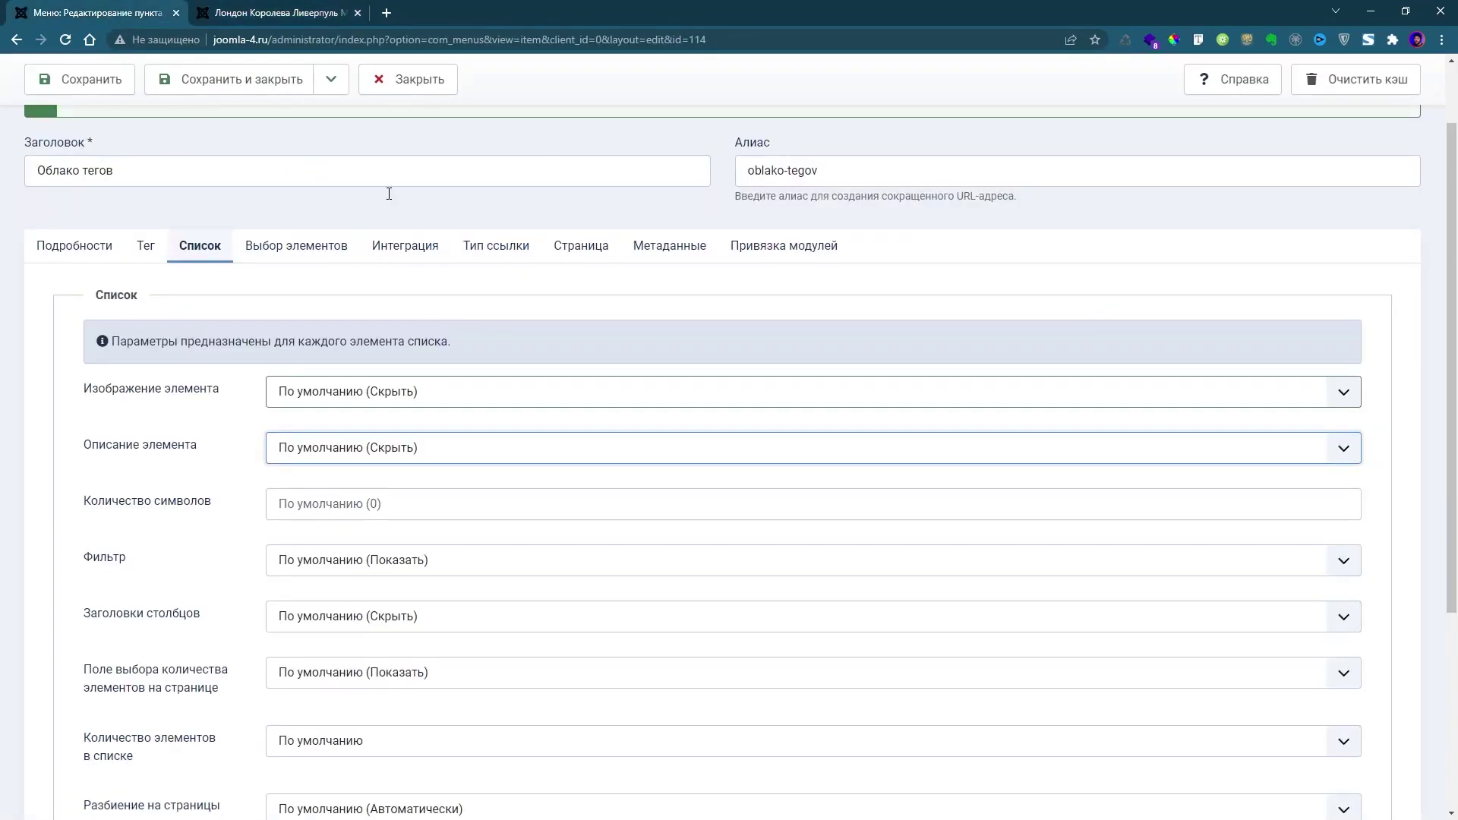
left_click(423, 82)
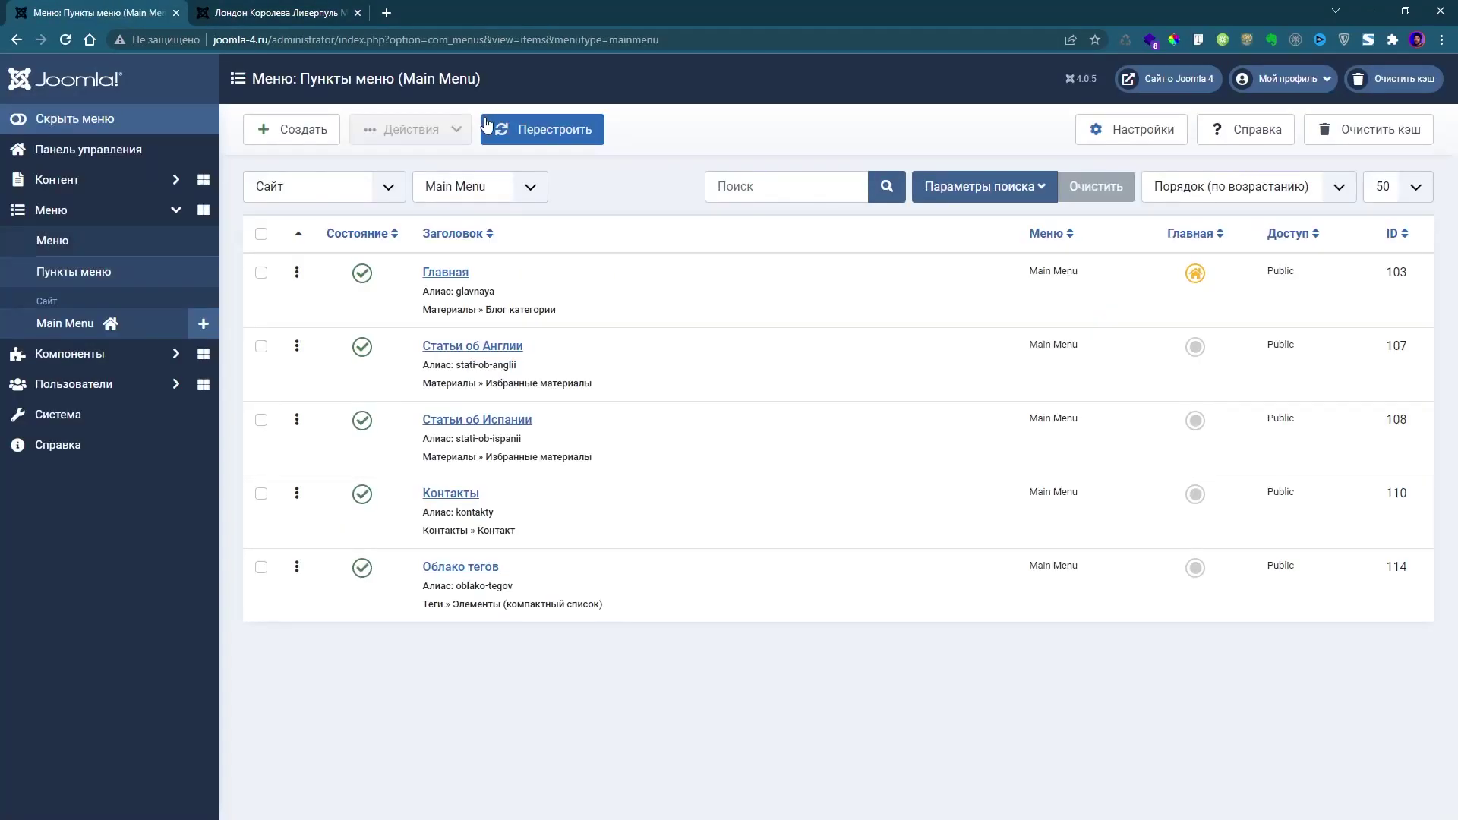
Step: On the public Облако тегов page, open the article 15 лучших достопримечательностей в Ливерпуле from the compact list
left_click(283, 13)
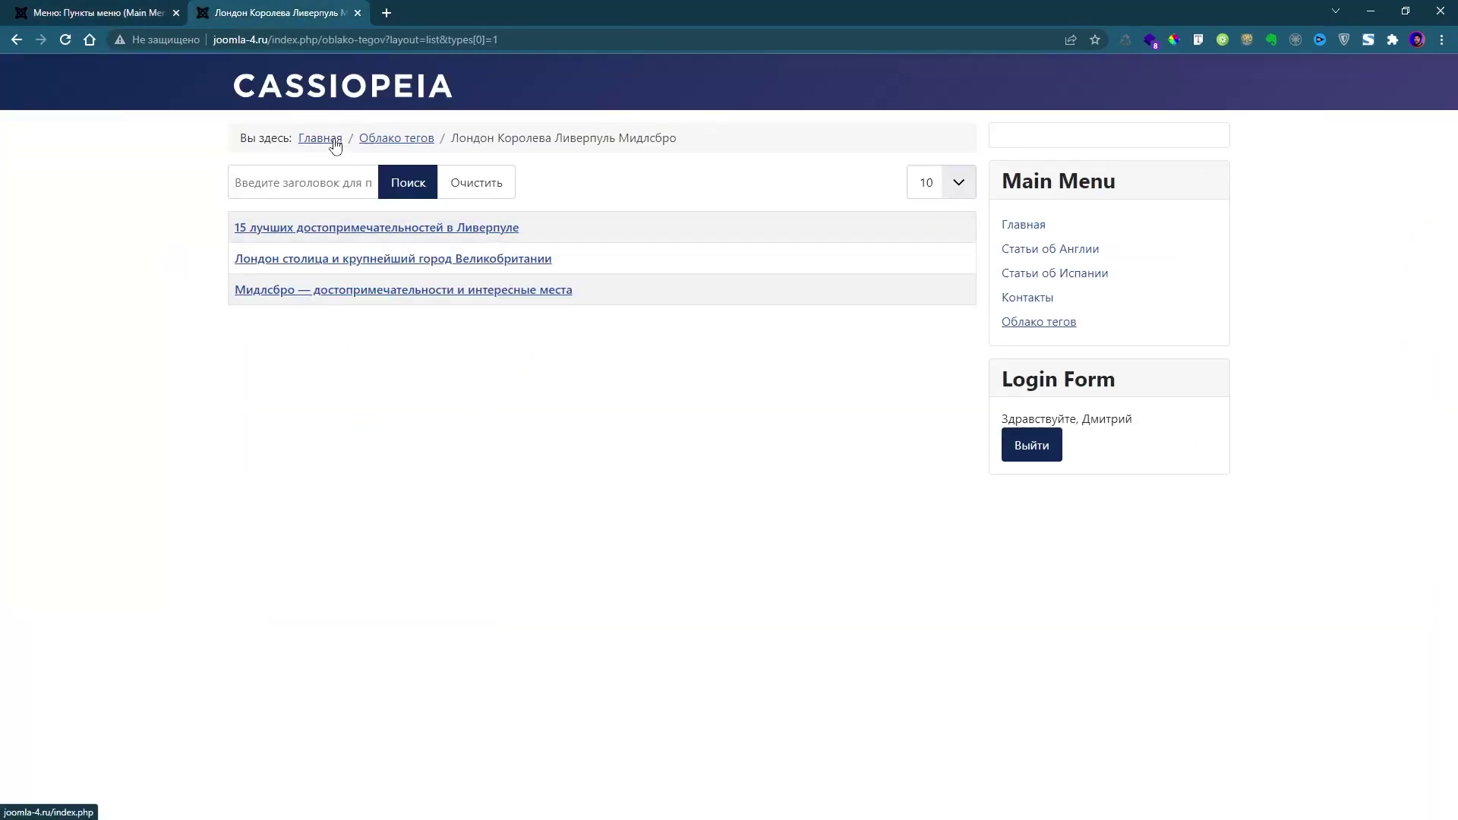
left_click(411, 146)
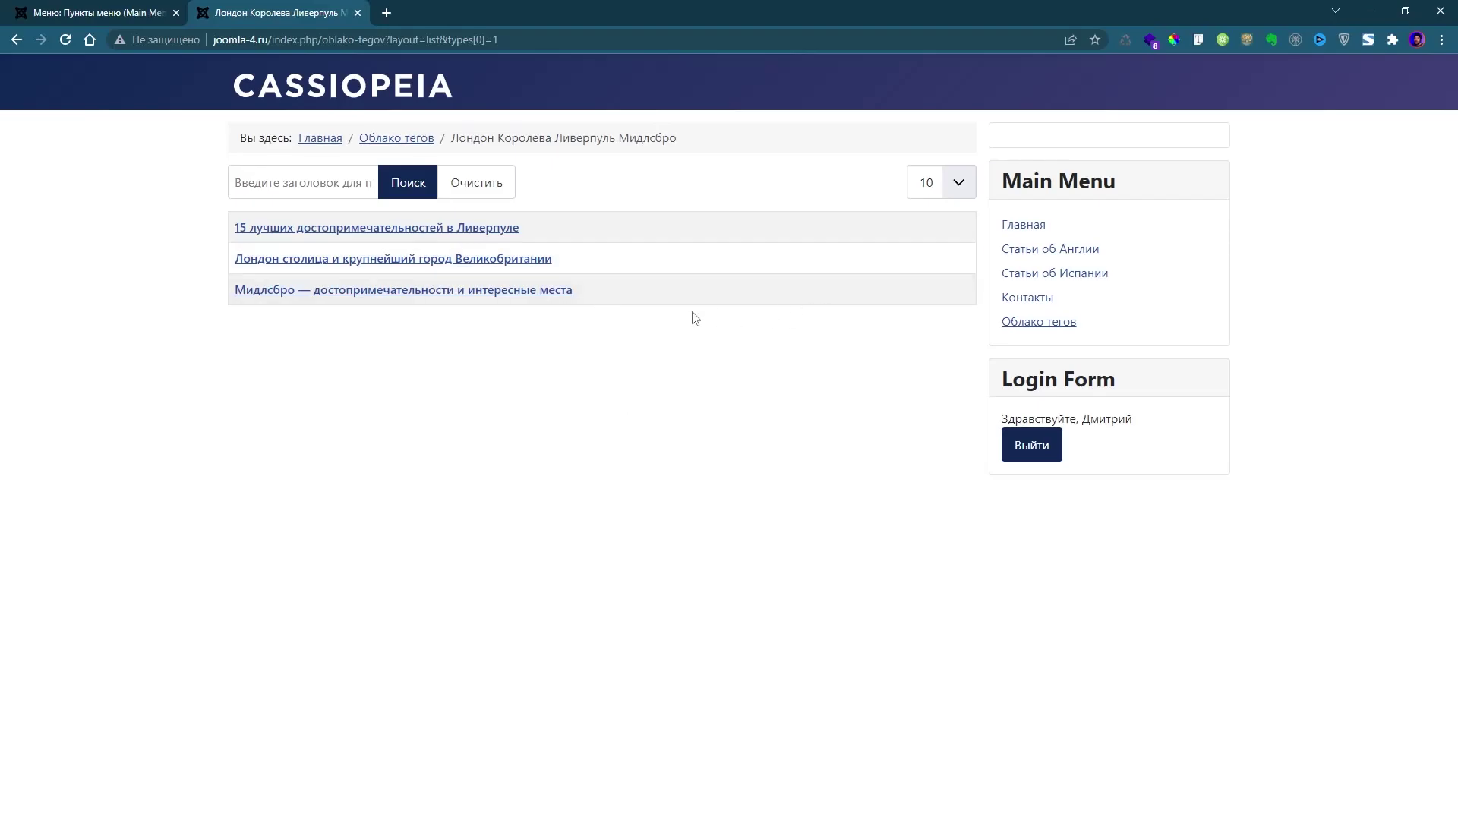
left_click(403, 229)
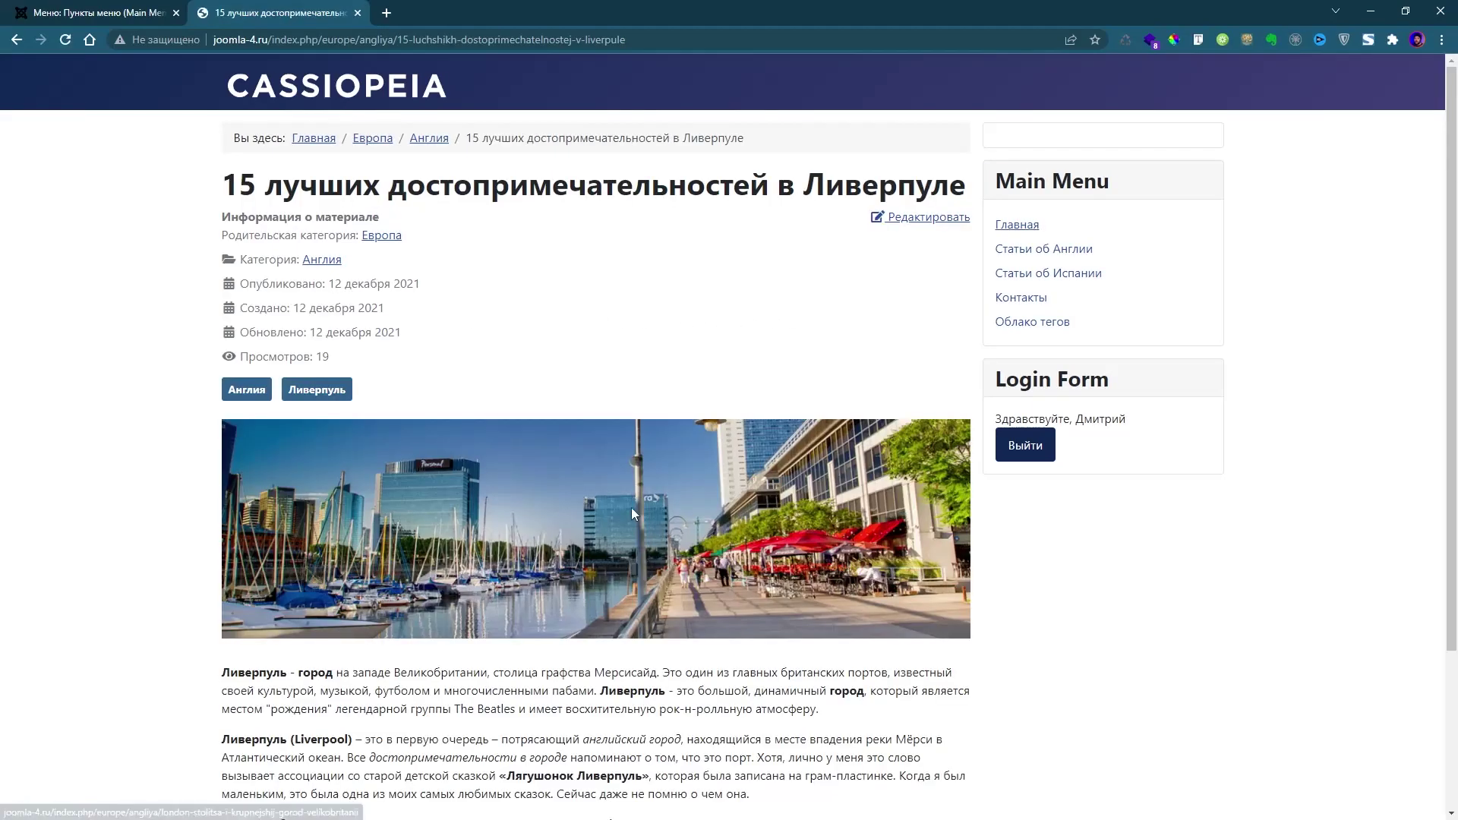